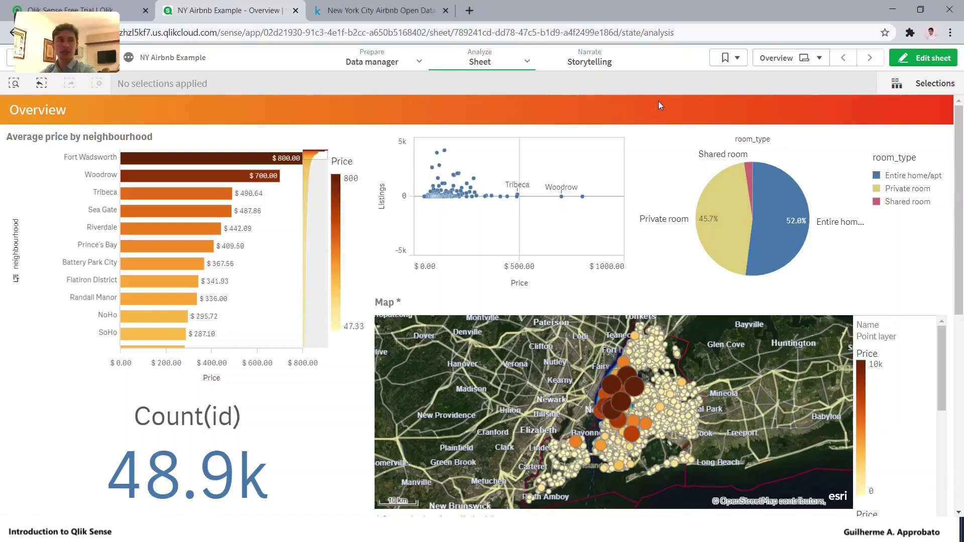
# Add a new sheet called My new sheet from the sheet list beside Overview.
pyautogui.click(818, 59)
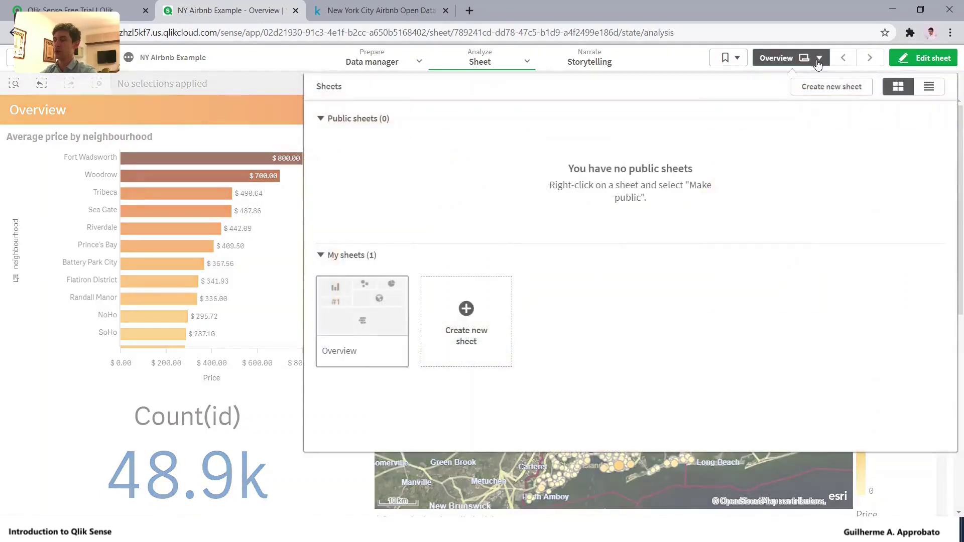
pyautogui.click(459, 317)
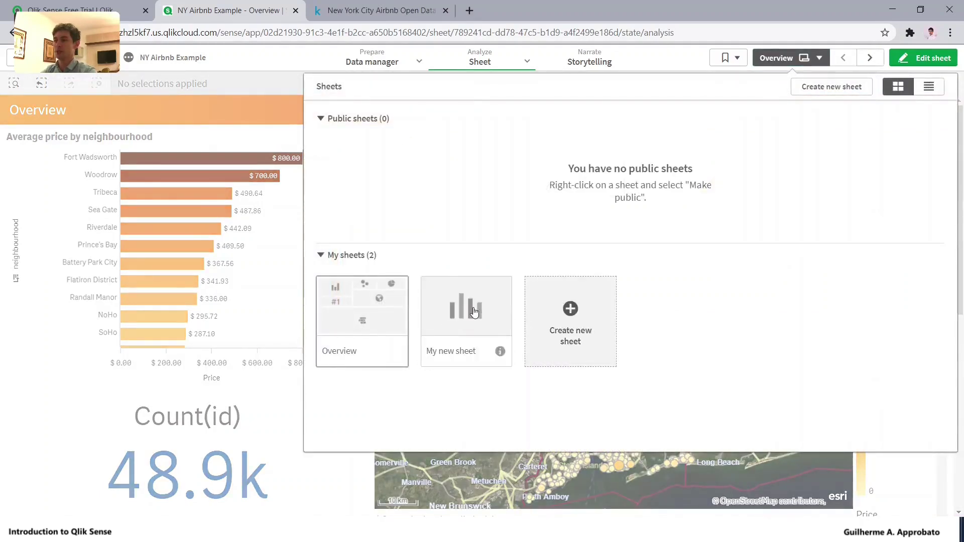
# Open My new sheet in edit mode and place a bar chart in the top-right area.
pyautogui.click(469, 317)
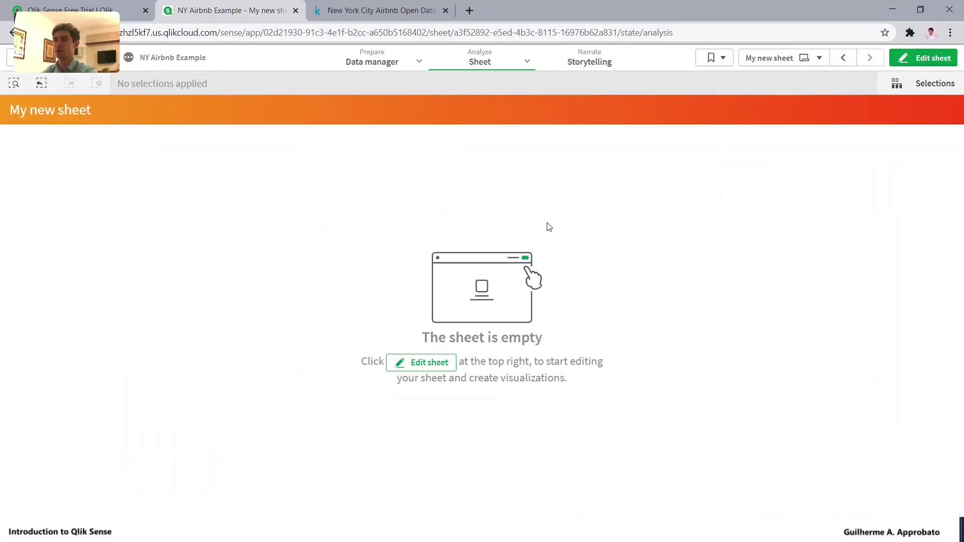
pyautogui.click(901, 61)
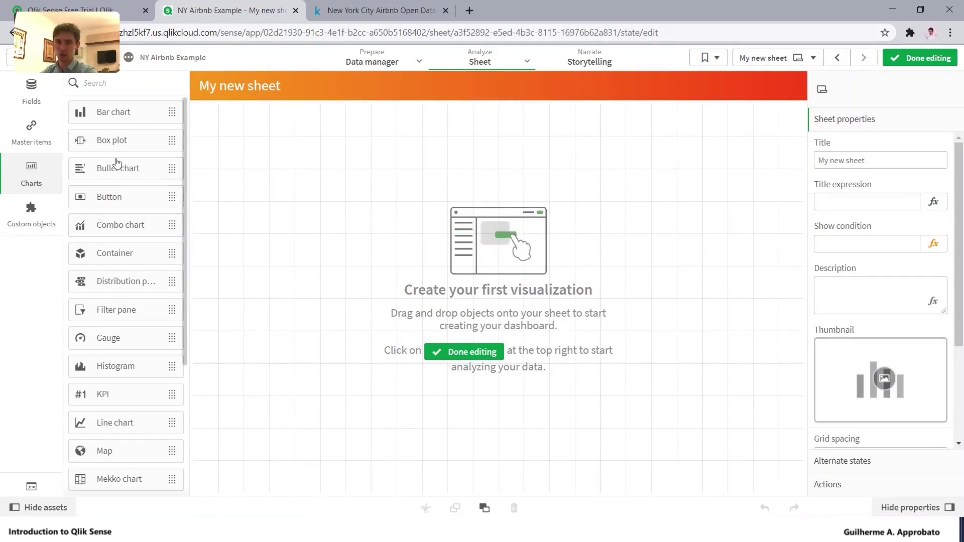
pyautogui.moveTo(127, 122); pyautogui.dragTo(611, 239)
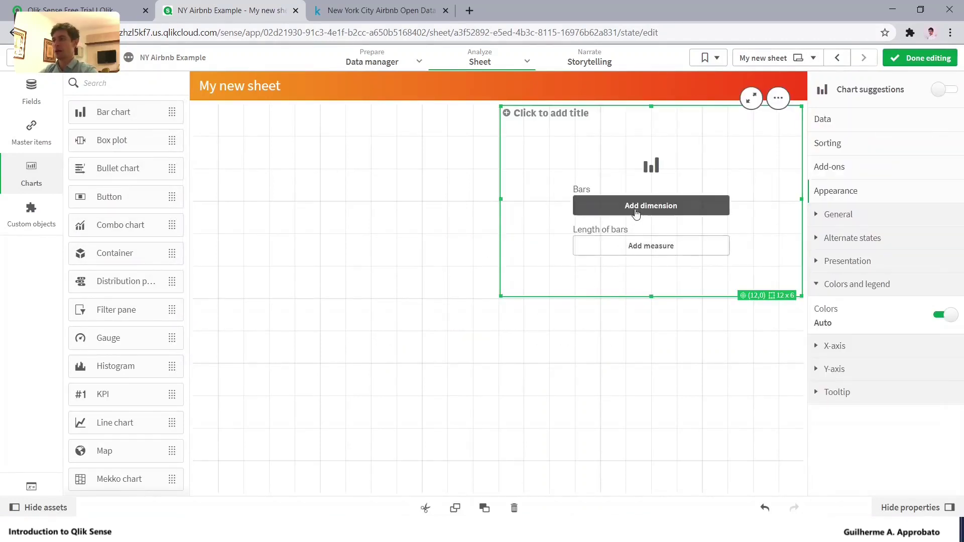
# Use the neighbourhood field as the bar dimension, labelled Neighbourhood.
pyautogui.click(638, 212)
pyautogui.write('Neigh')
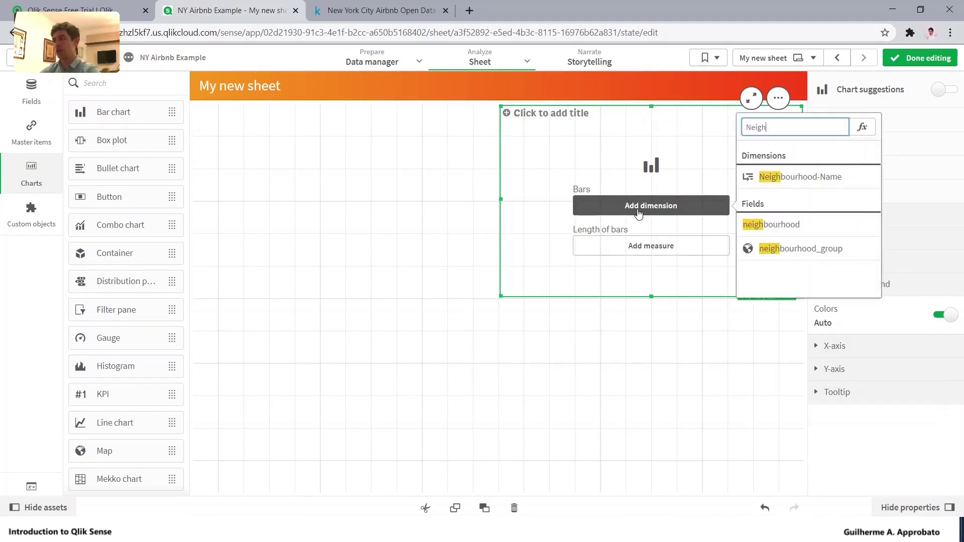
pyautogui.click(790, 229)
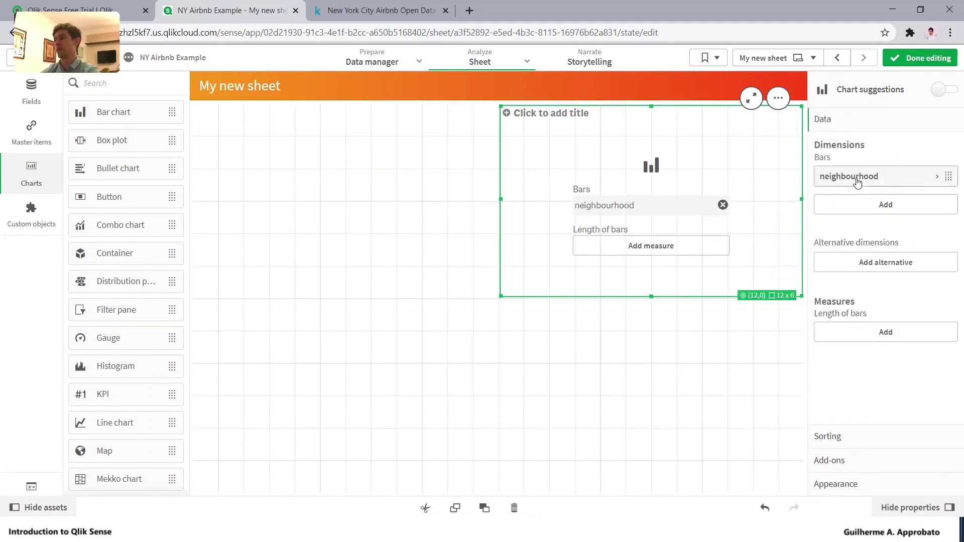
pyautogui.click(856, 183)
pyautogui.click(862, 255)
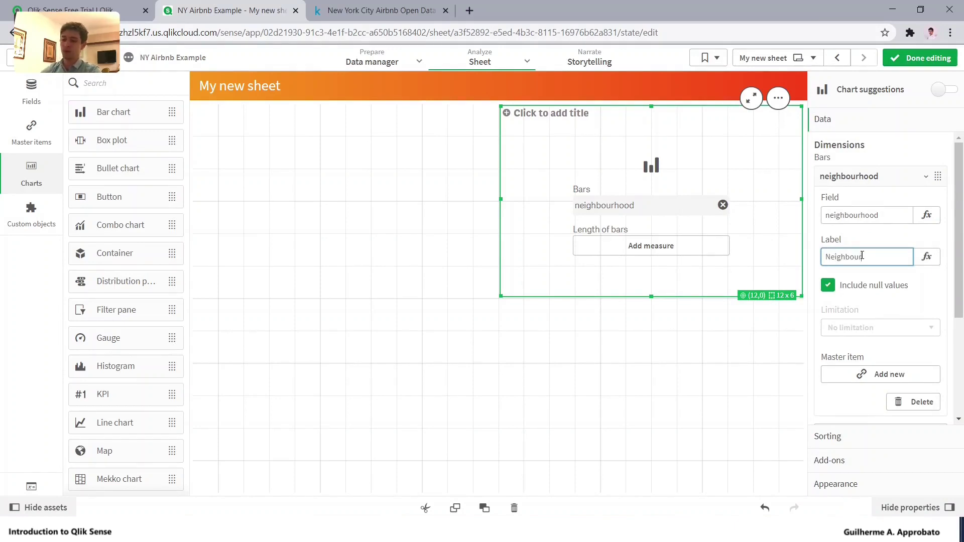
pyautogui.write('Neighbourhood')
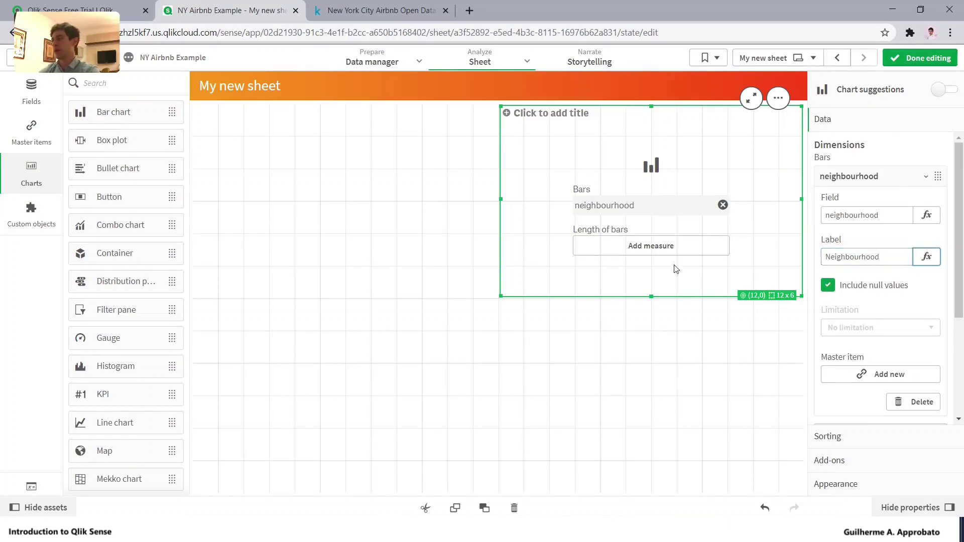
# Add average price (Avg of price) as the bar chart's measure.
pyautogui.click(685, 259)
pyautogui.scroll(-10, 788, 301)
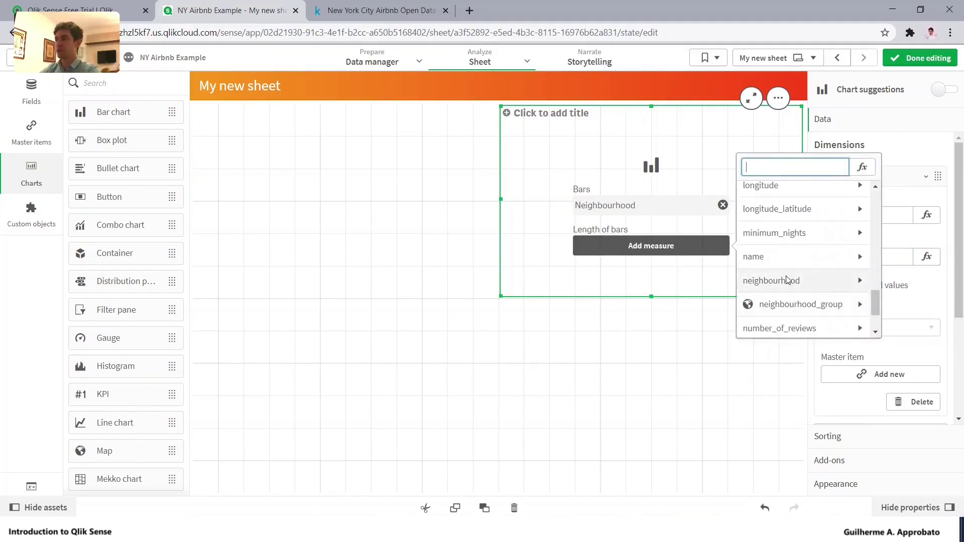
pyautogui.write('pri')
pyautogui.click(803, 215)
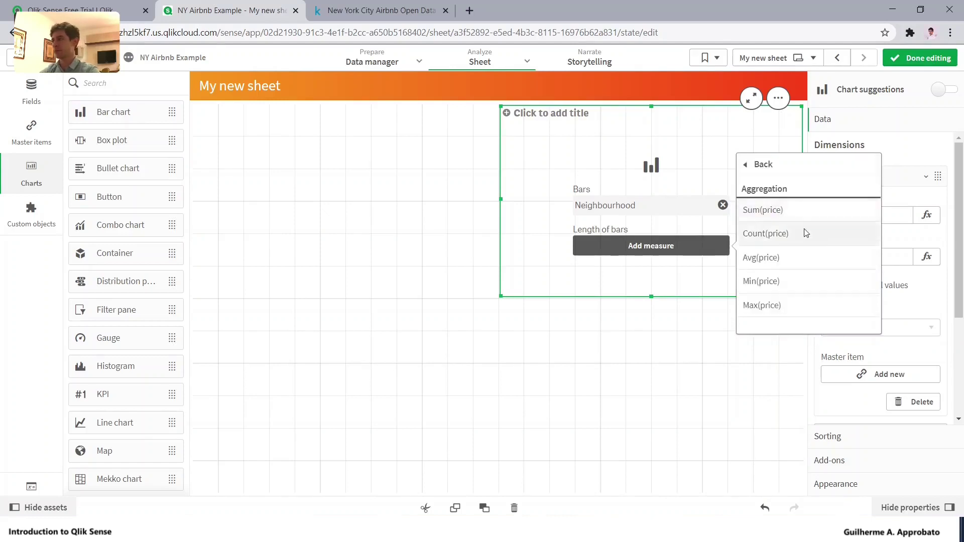
pyautogui.click(800, 267)
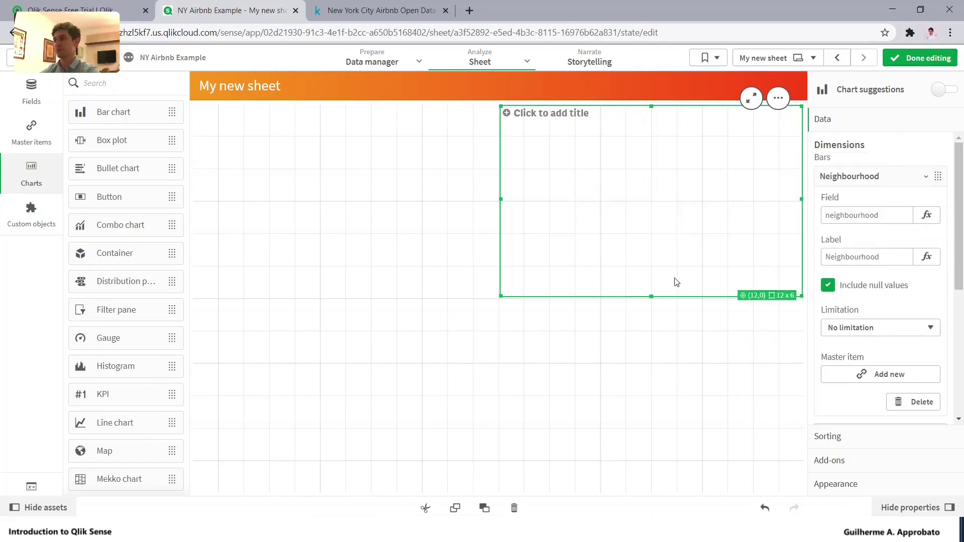
# Label the price measure 'Price' and format it as Money.
pyautogui.click(868, 181)
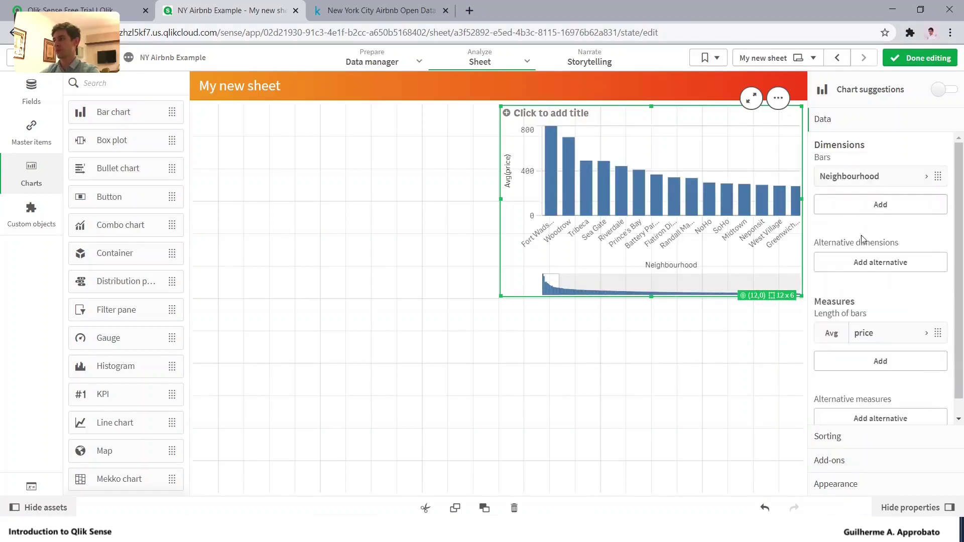
pyautogui.click(875, 334)
pyautogui.click(863, 303)
pyautogui.write('Price')
pyautogui.click(879, 345)
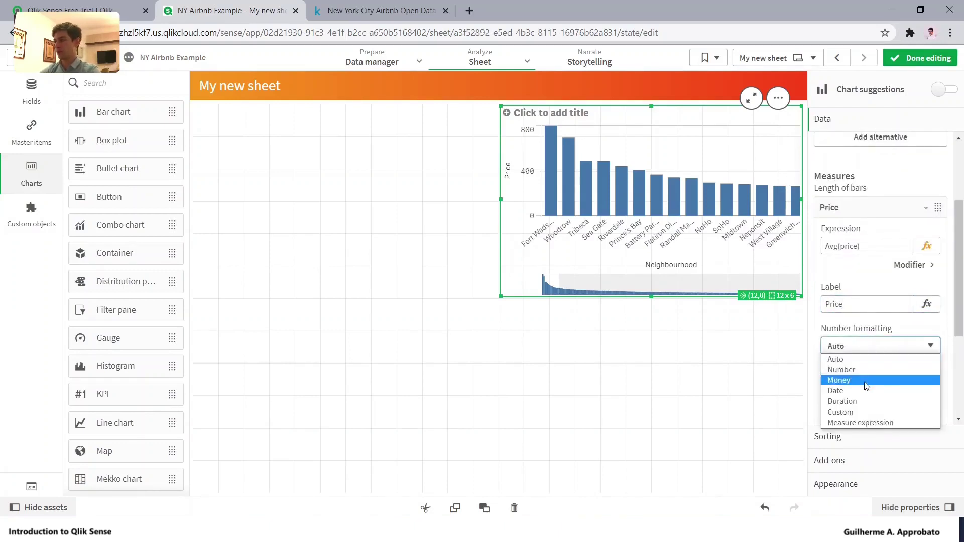
pyautogui.click(865, 383)
# Use custom bar colours by measure (Measure 1) and stretch the chart to 12 by 9 cells.
pyautogui.click(853, 485)
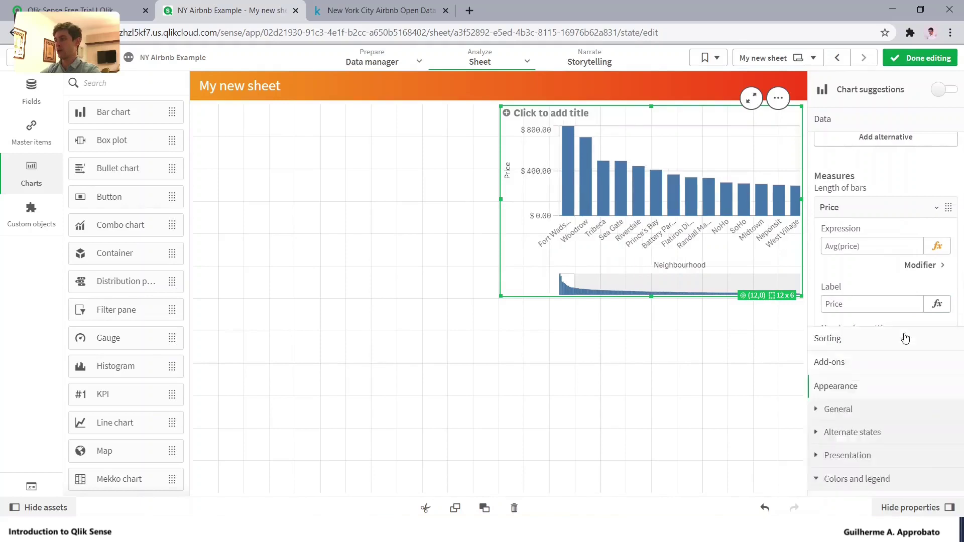
pyautogui.click(946, 316)
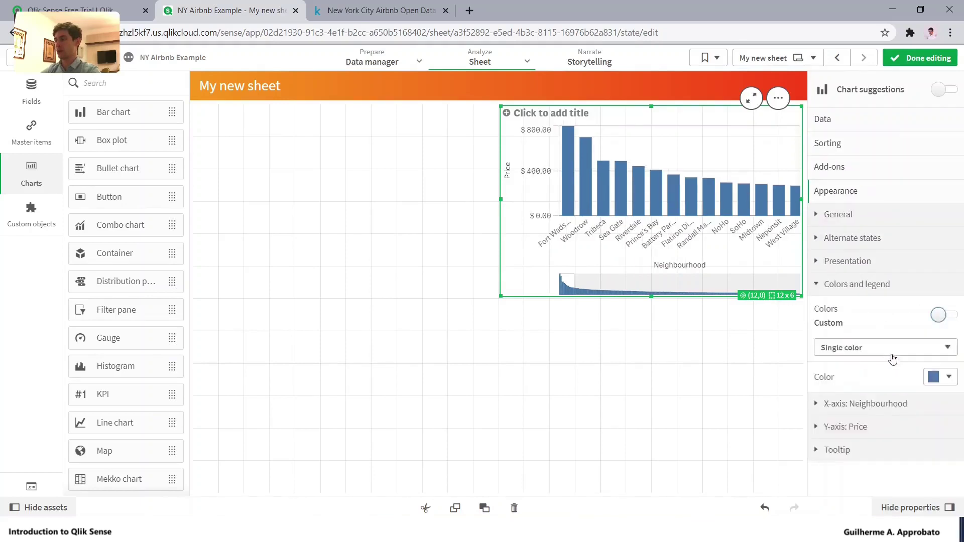
pyautogui.click(928, 351)
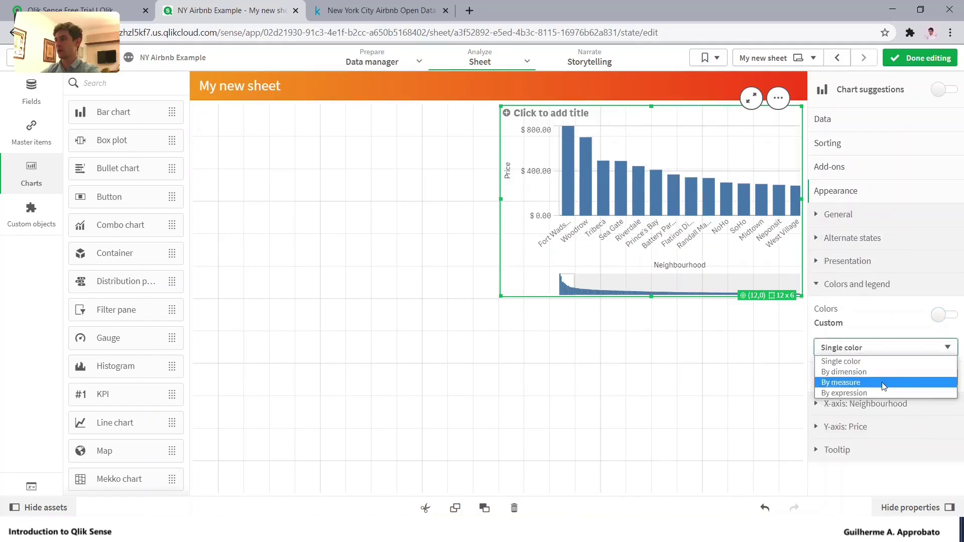
pyautogui.click(883, 384)
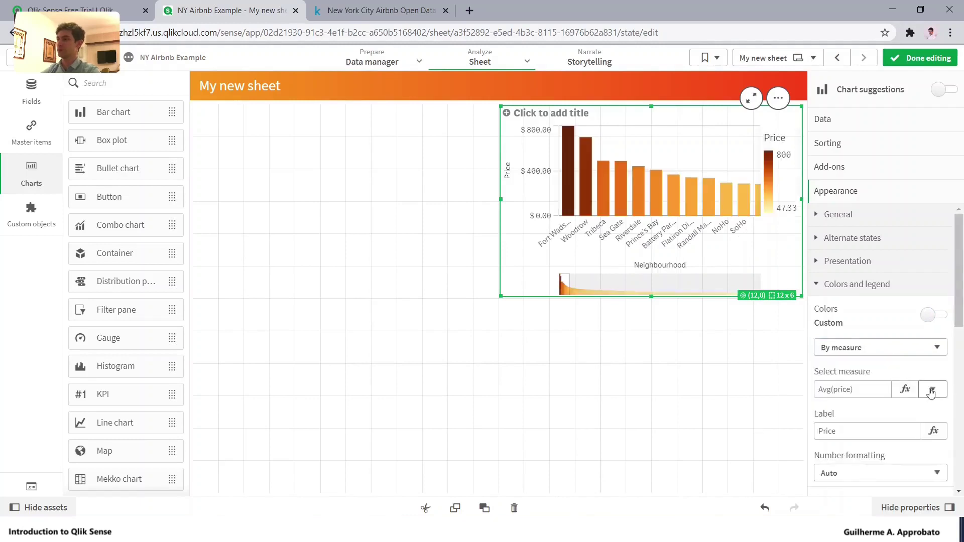
pyautogui.click(932, 389)
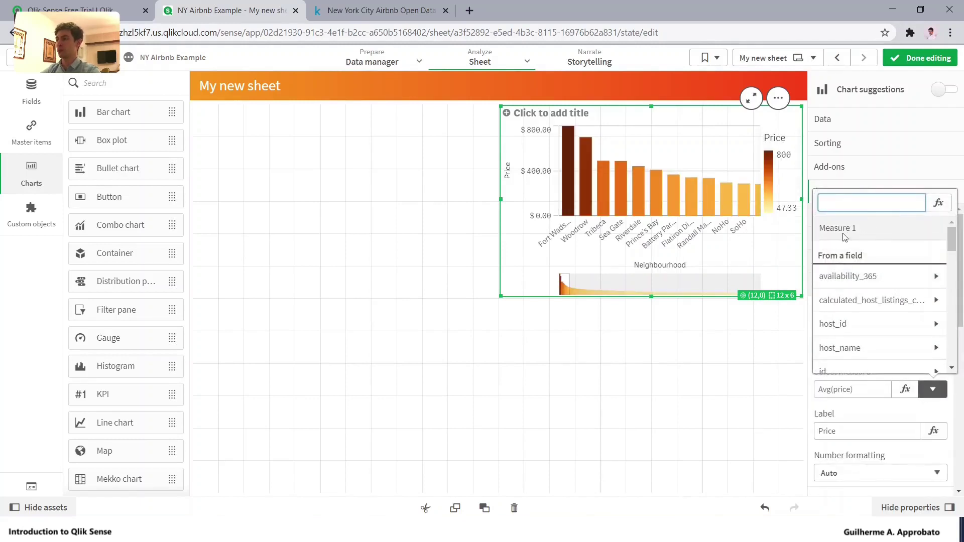
pyautogui.click(851, 232)
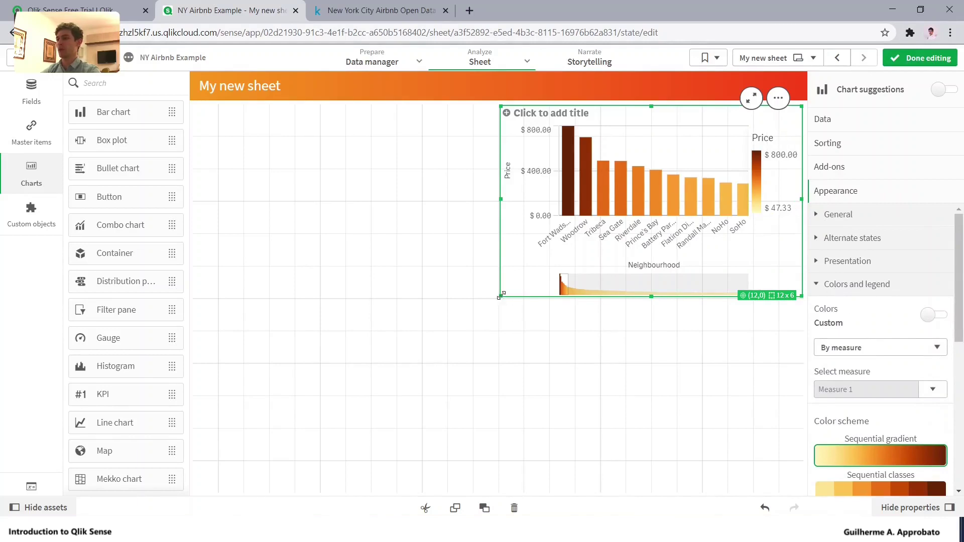
pyautogui.moveTo(500, 295); pyautogui.dragTo(493, 406)
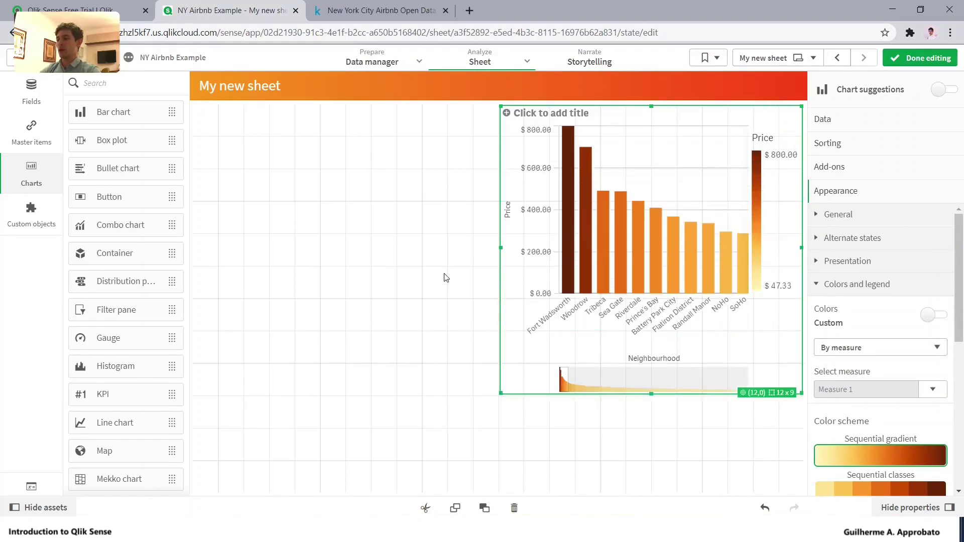
pyautogui.click(454, 263)
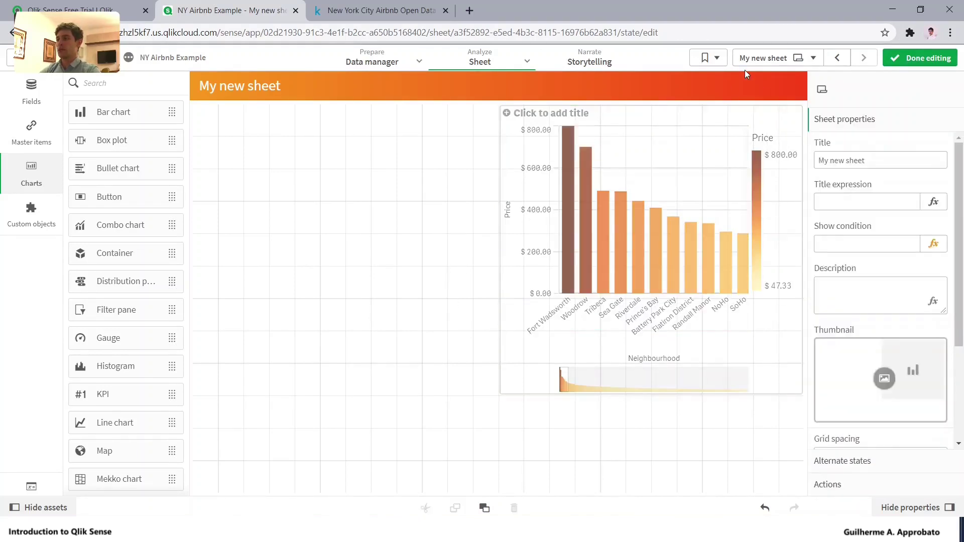
# Return to the Overview sheet and select its map.
pyautogui.click(836, 59)
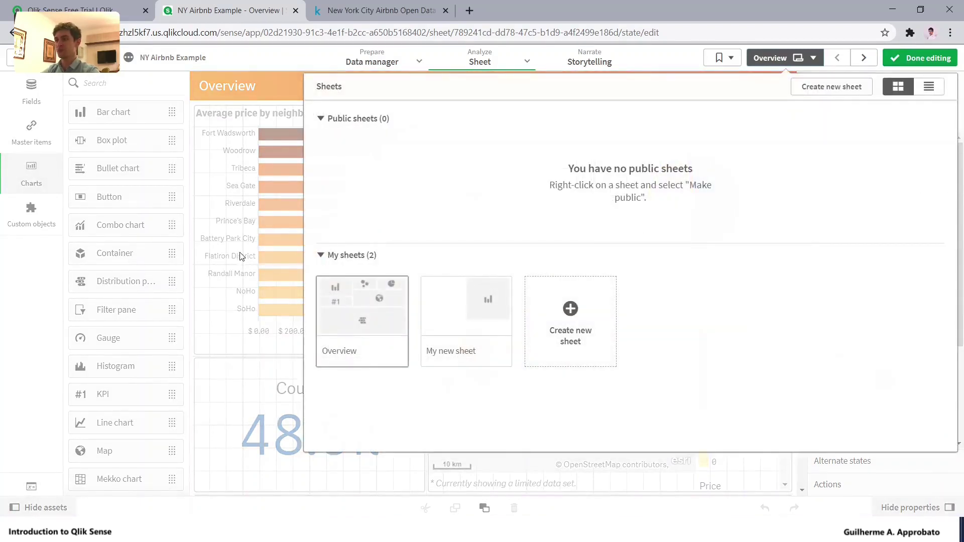
pyautogui.click(258, 182)
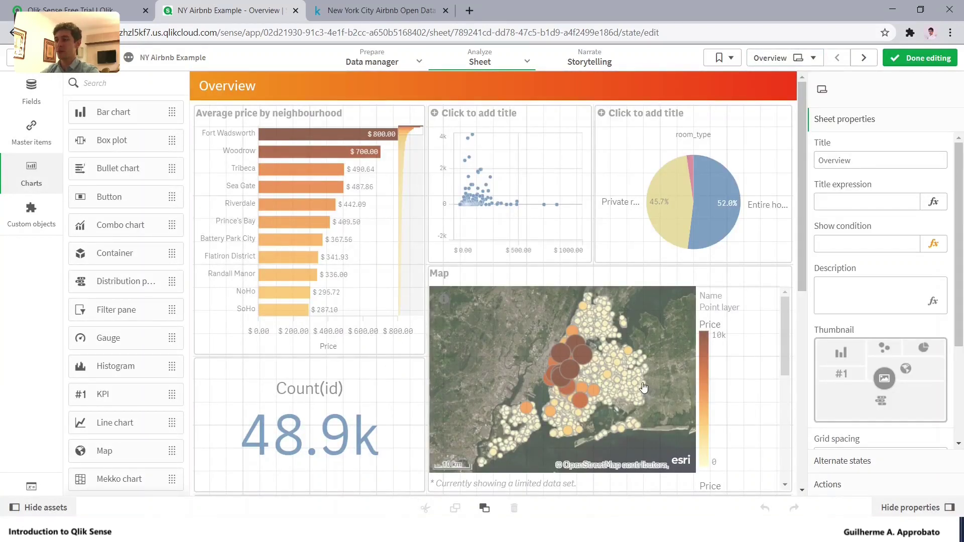
pyautogui.scroll(-2, 627, 372)
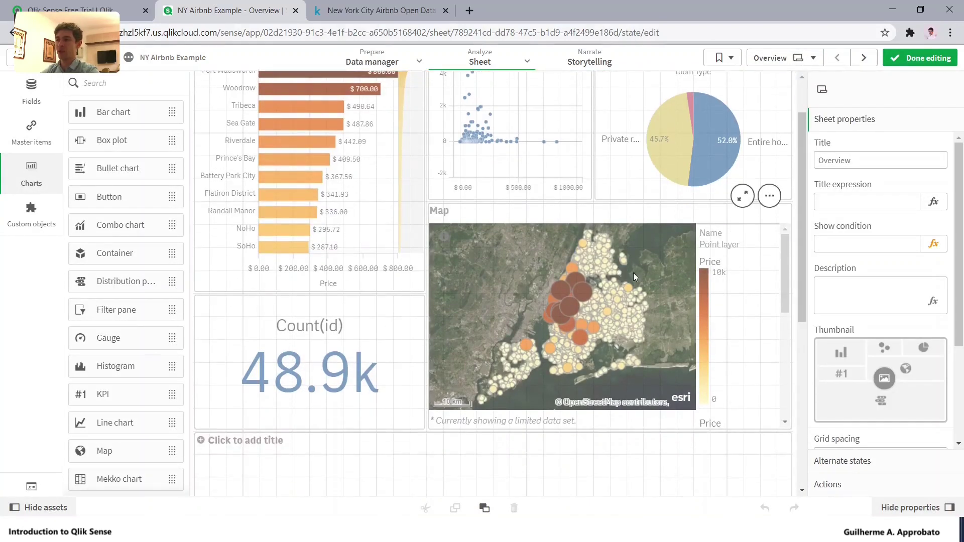
pyautogui.click(637, 277)
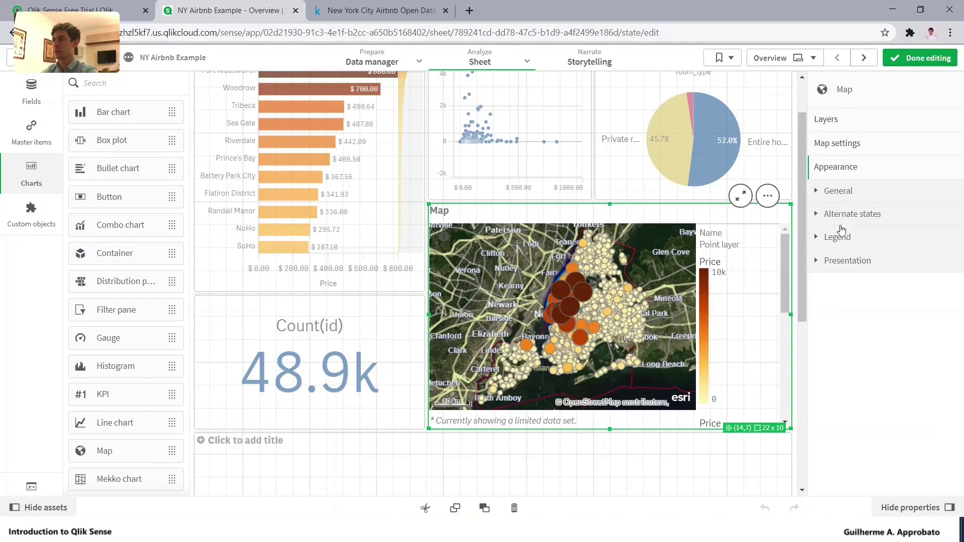
# Set the Name point layer's max visible objects to 4000.
pyautogui.click(850, 122)
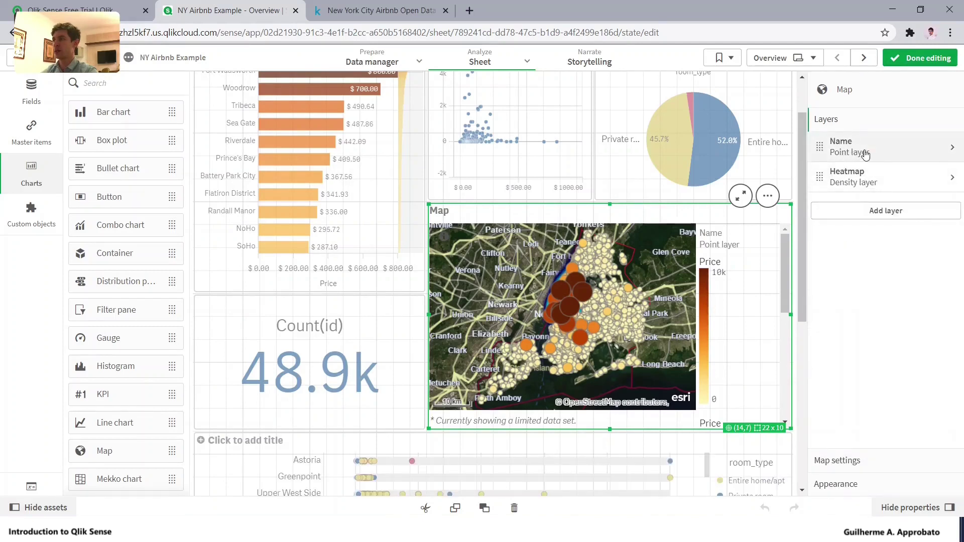
pyautogui.click(863, 152)
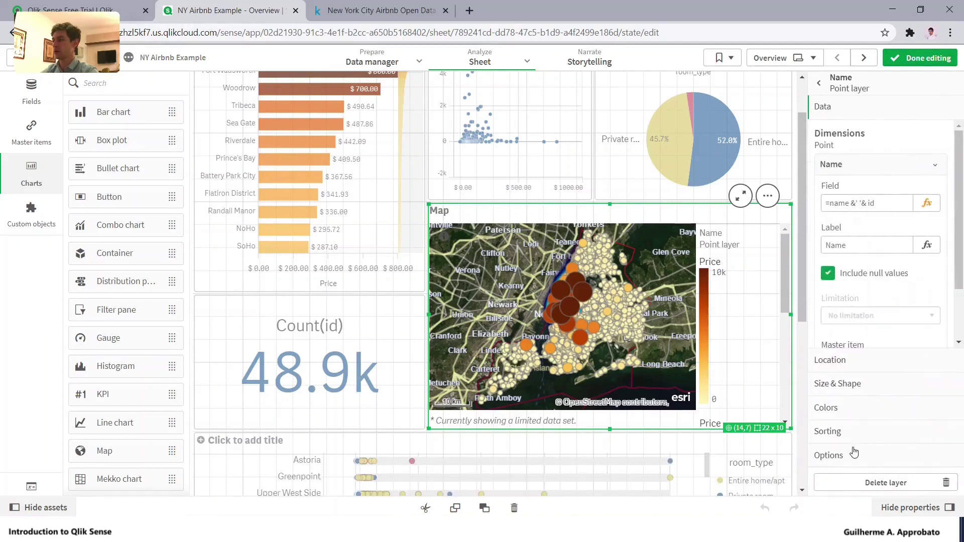
pyautogui.click(853, 454)
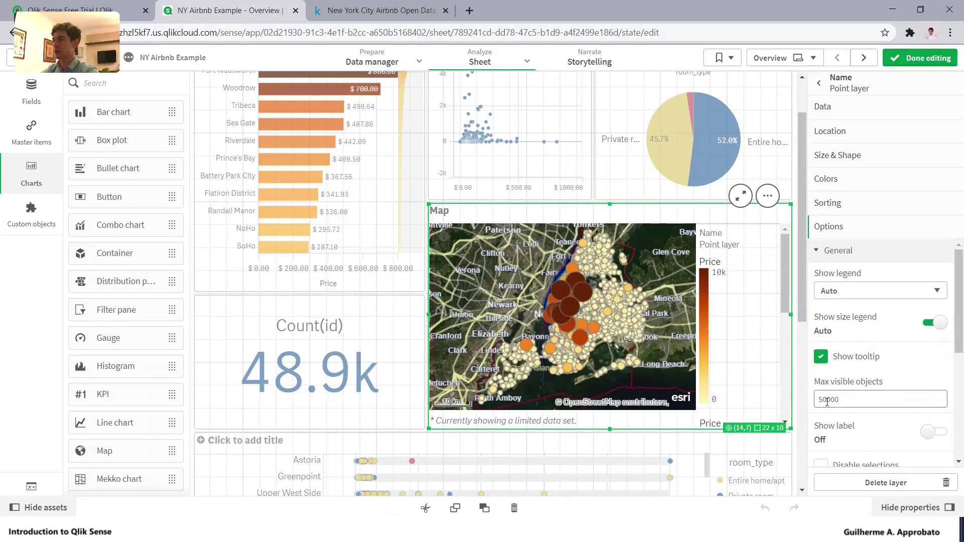
pyautogui.click(824, 401)
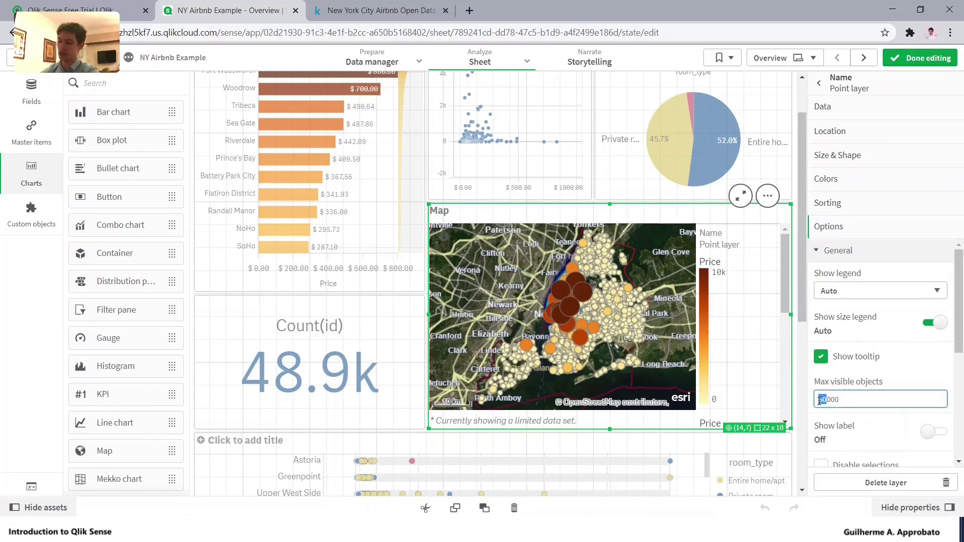
pyautogui.write('4')
pyautogui.press('Return')
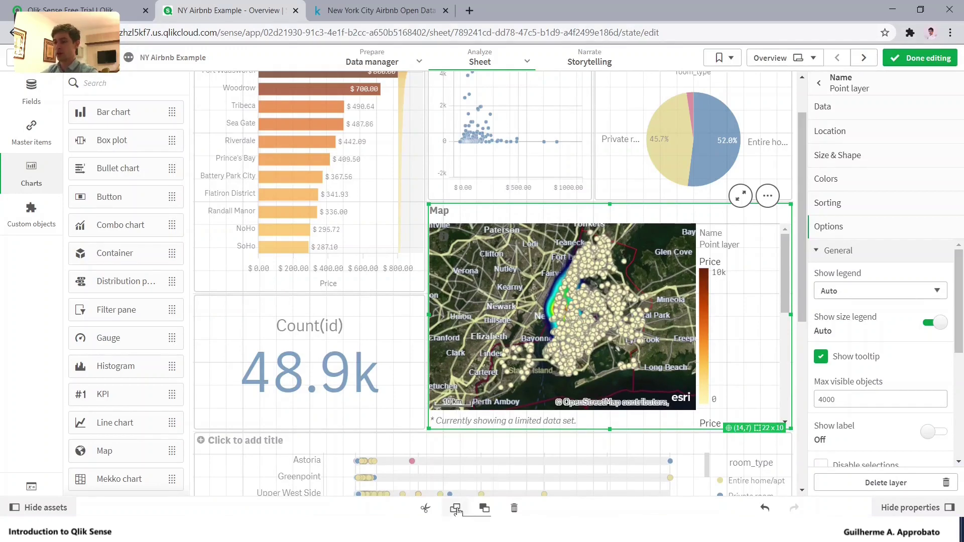
# Paste the copied map onto My new sheet, resized narrower and taller.
pyautogui.click(864, 58)
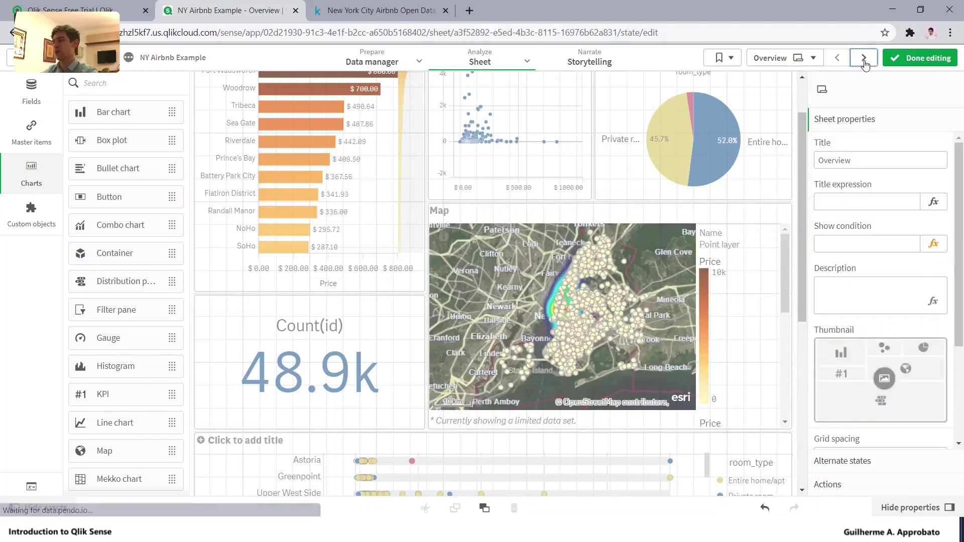
pyautogui.click(484, 508)
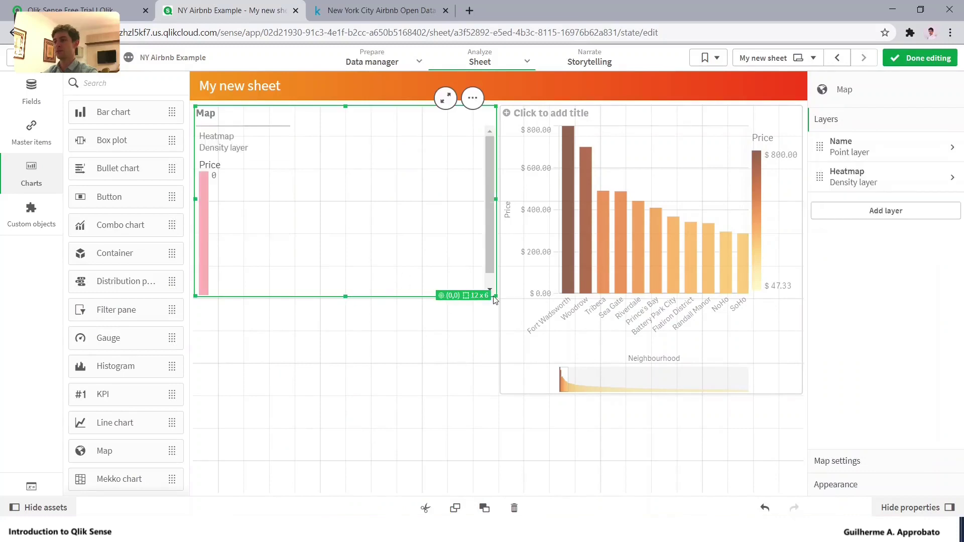
pyautogui.moveTo(473, 320); pyautogui.dragTo(448, 360)
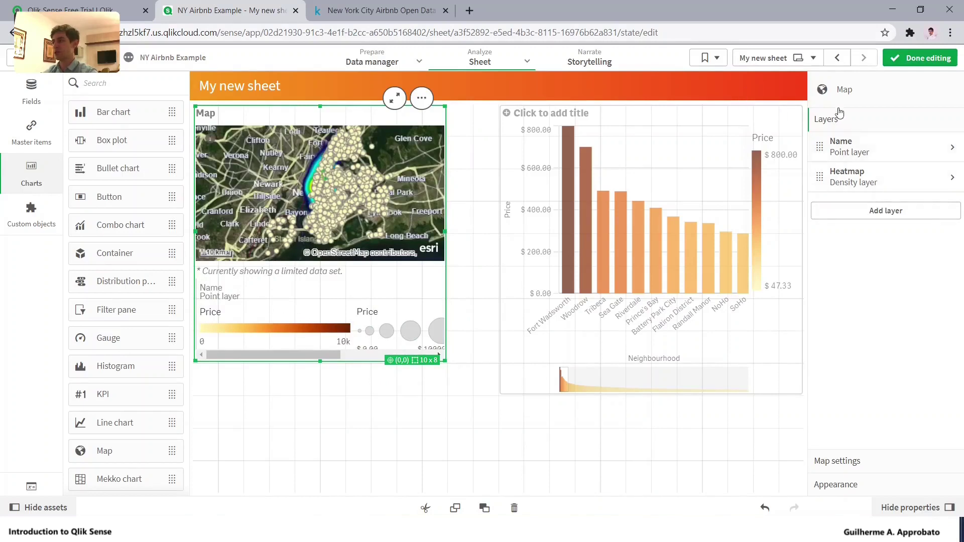
# Turn off the map legend and make the bar chart shorter and wider.
pyautogui.click(852, 462)
pyautogui.click(855, 483)
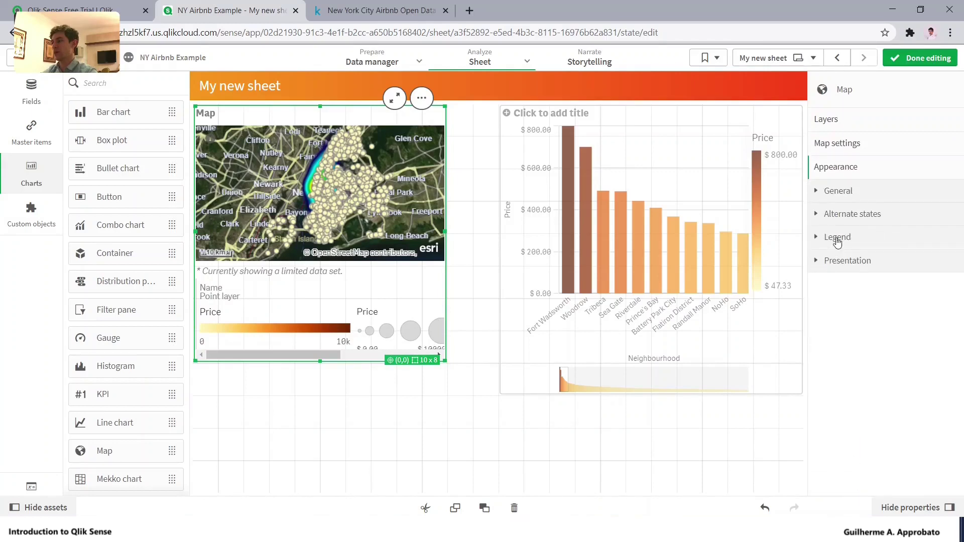
pyautogui.click(836, 243)
pyautogui.click(939, 267)
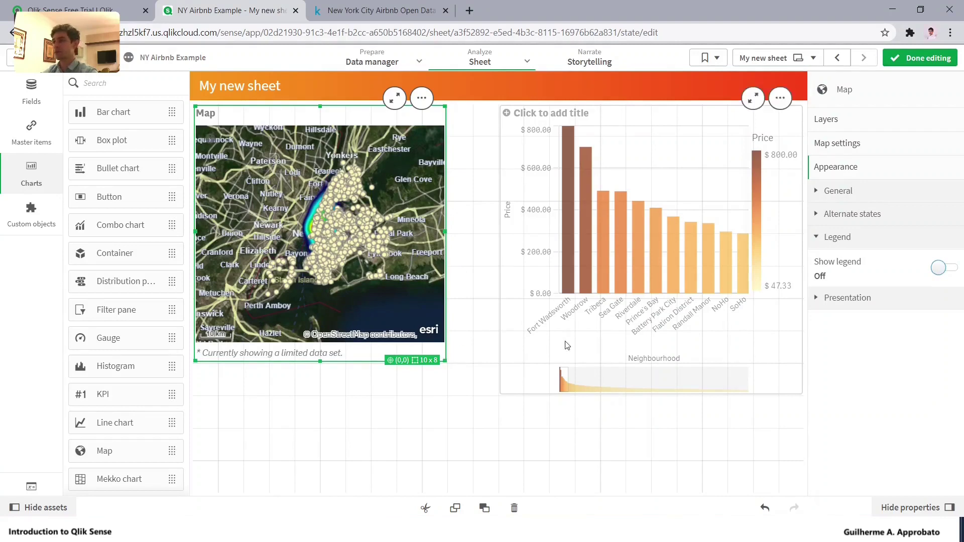
pyautogui.click(508, 390)
pyautogui.moveTo(502, 394); pyautogui.dragTo(451, 297)
# Set the sheet's grid spacing to Narrow and refit the bar chart to the grid.
pyautogui.click(525, 369)
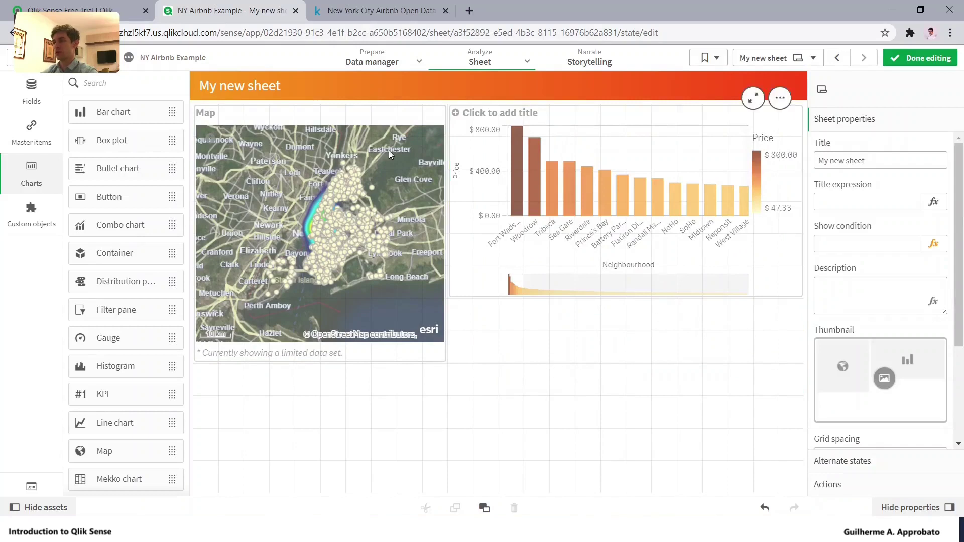
pyautogui.scroll(-3, 842, 376)
pyautogui.click(878, 331)
pyautogui.click(874, 366)
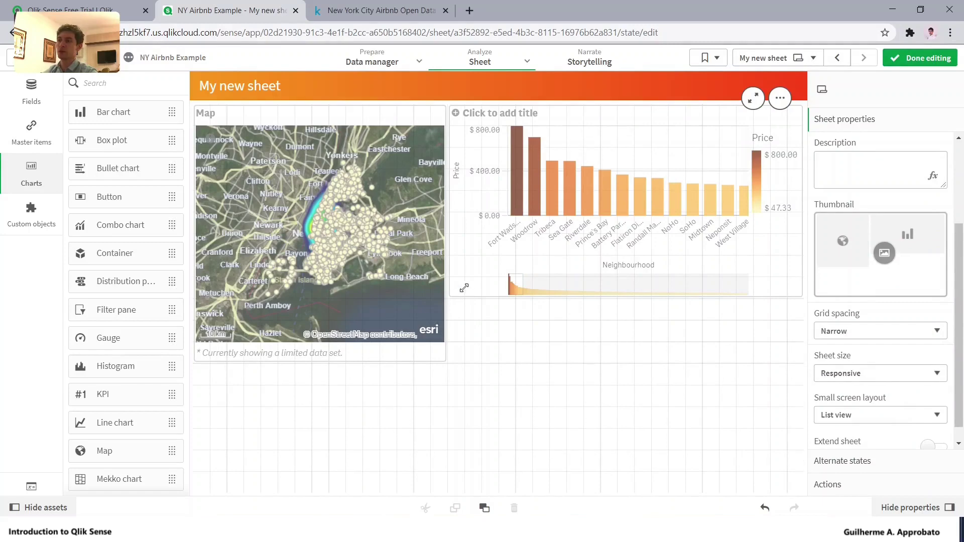
pyautogui.moveTo(464, 287); pyautogui.dragTo(470, 287)
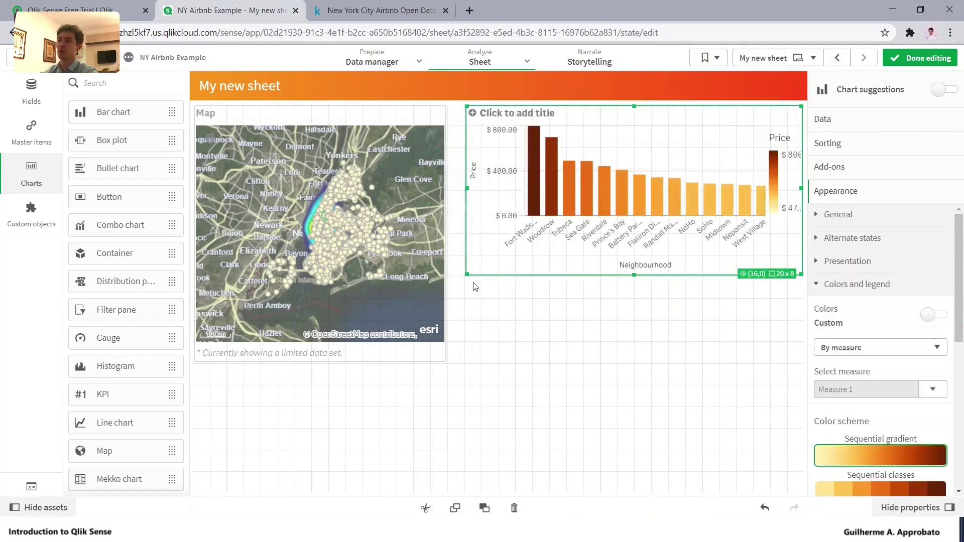
# Stretch the bar chart into a tall right column with horizontal bars.
pyautogui.click(444, 361)
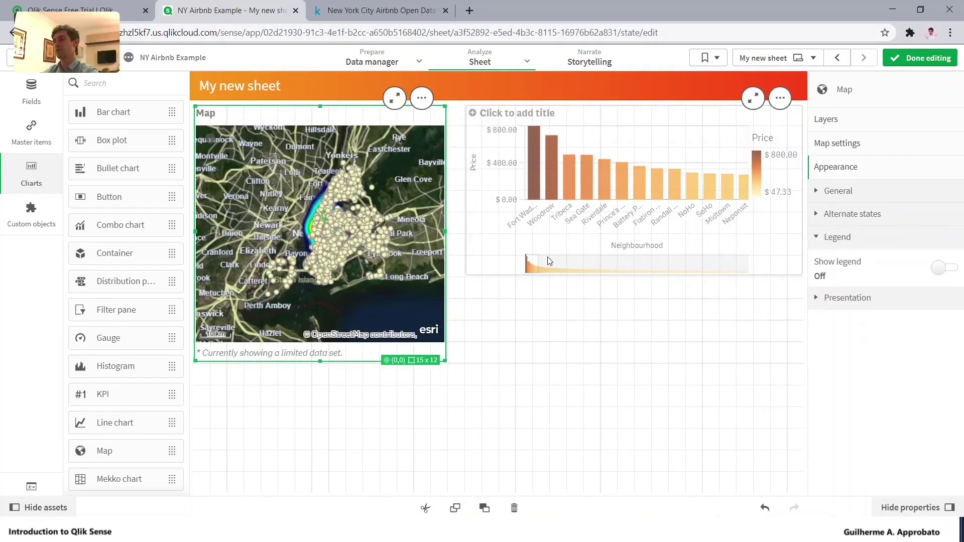
pyautogui.click(564, 265)
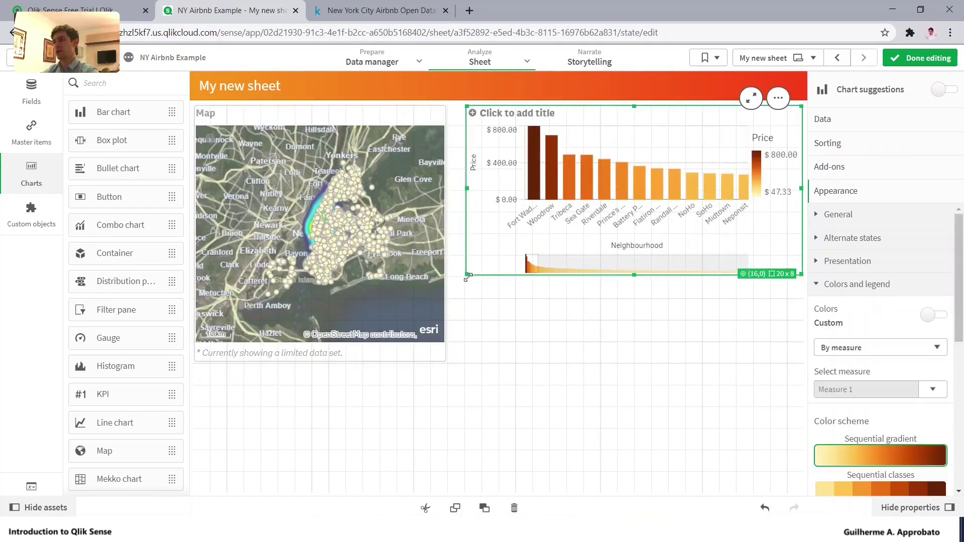
pyautogui.moveTo(467, 275); pyautogui.dragTo(603, 490)
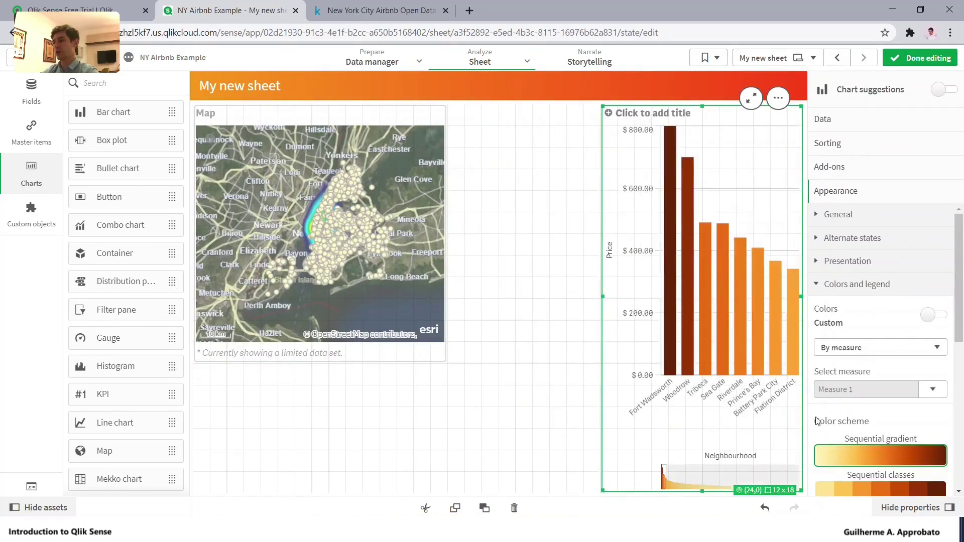
pyautogui.click(847, 262)
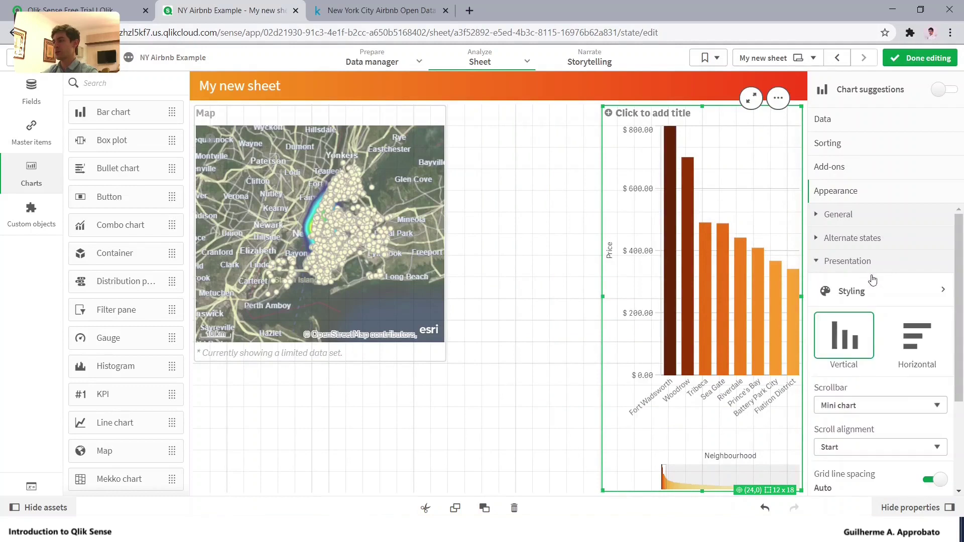
pyautogui.click(904, 340)
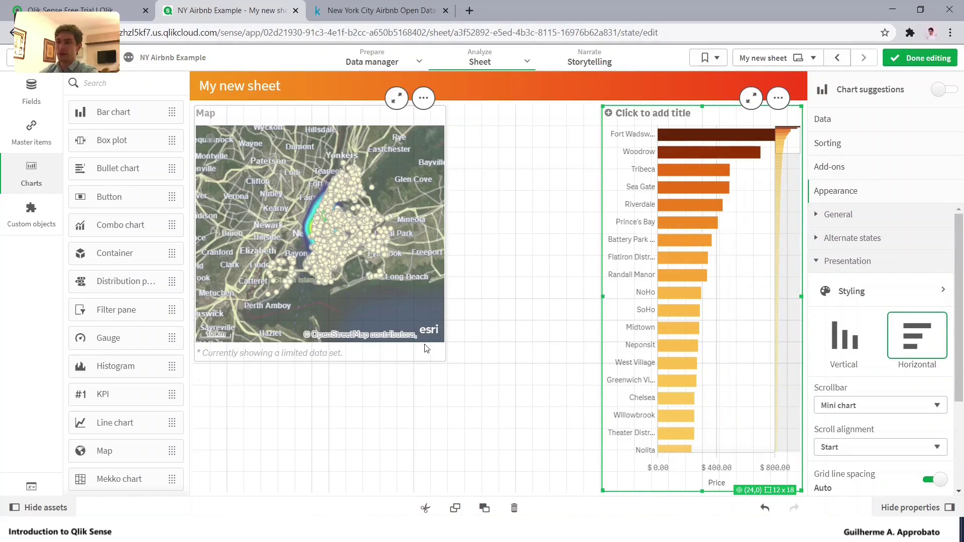
pyautogui.click(486, 344)
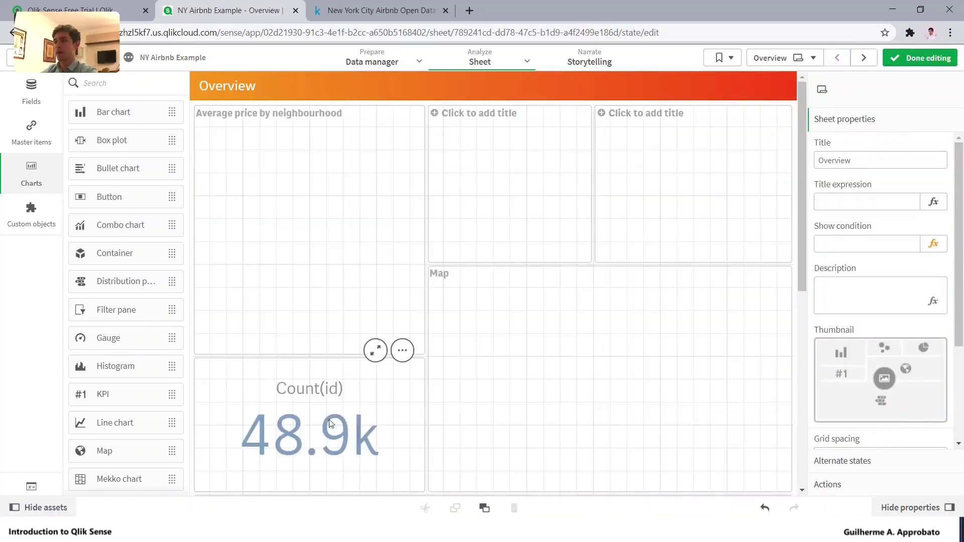
# Delete the Overview map, copy the Count(id) KPI, and go to My new sheet.
pyautogui.click(312, 426)
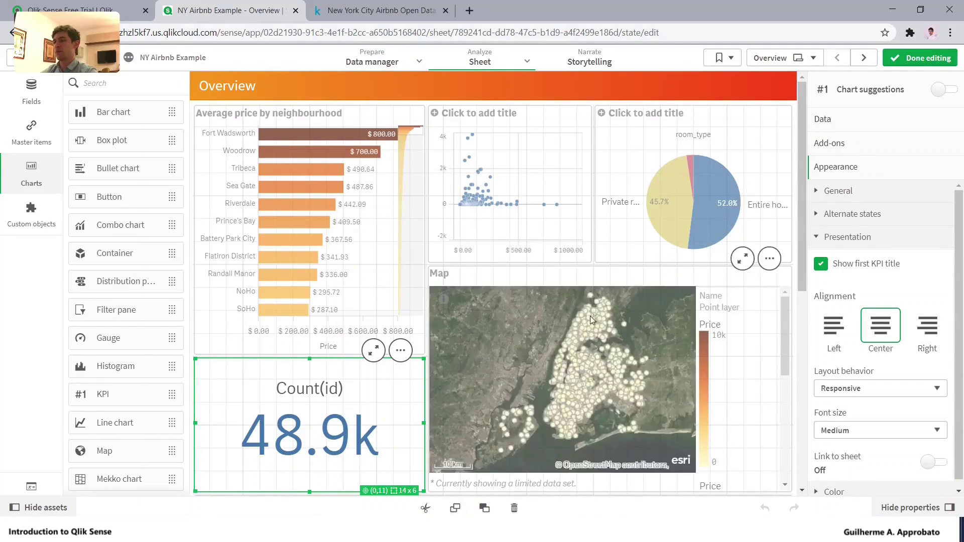
pyautogui.click(407, 415)
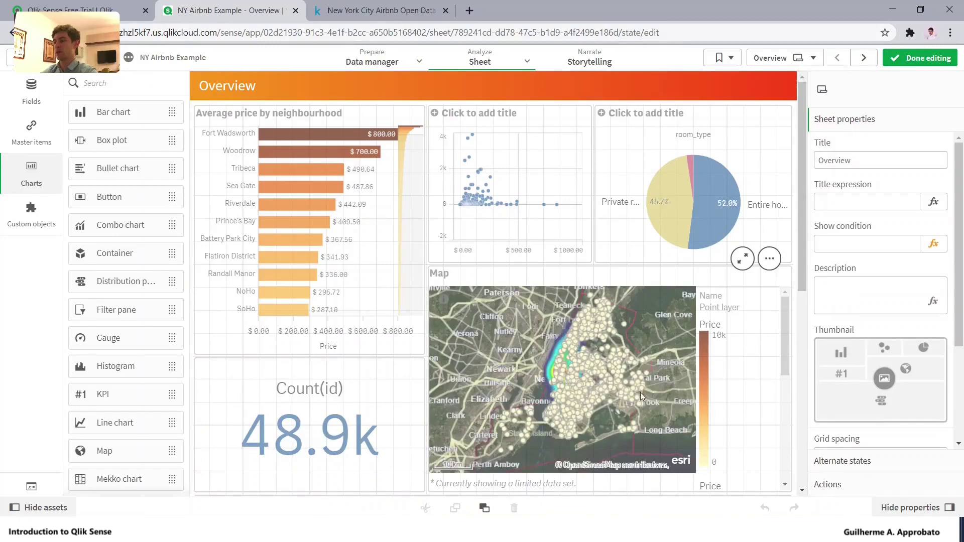
pyautogui.click(533, 482)
pyautogui.click(515, 508)
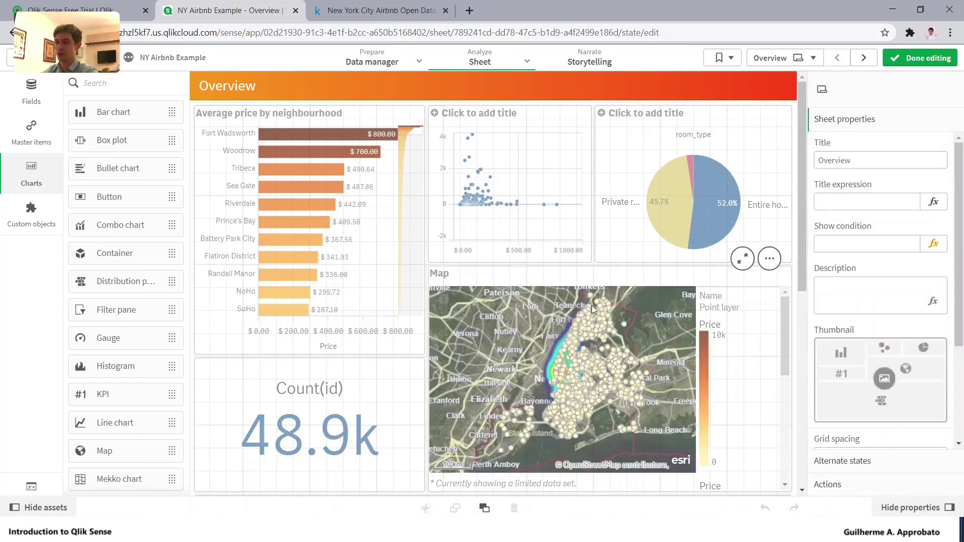
pyautogui.click(404, 447)
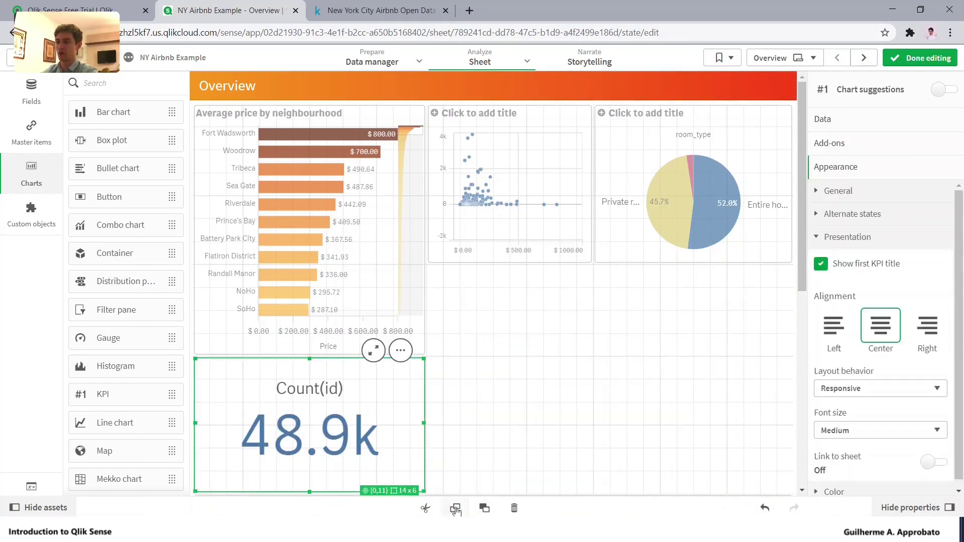
pyautogui.click(872, 64)
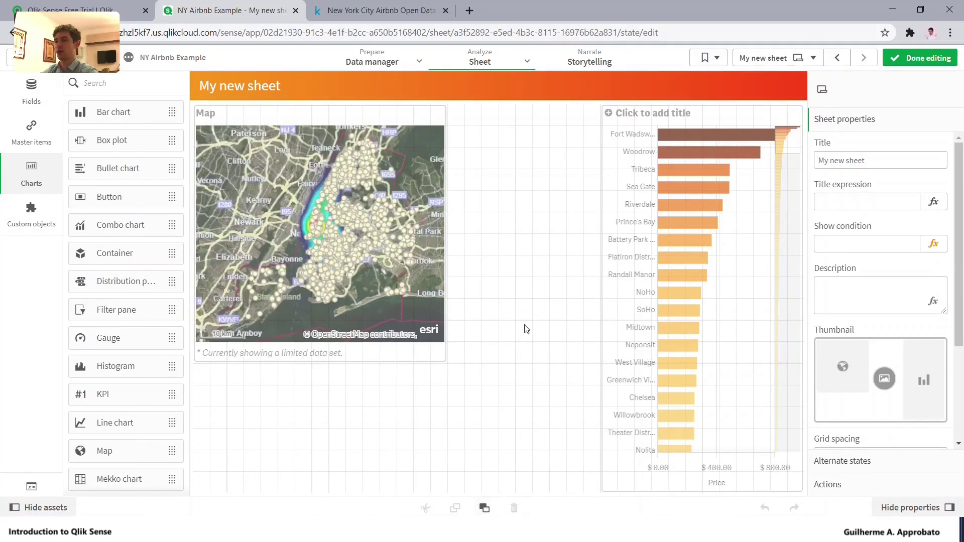
# Paste the Count(id) KPI between map and bar chart, undo an accidental replace, and shrink it to a short tile.
pyautogui.hotkey('ctrl', 'v')
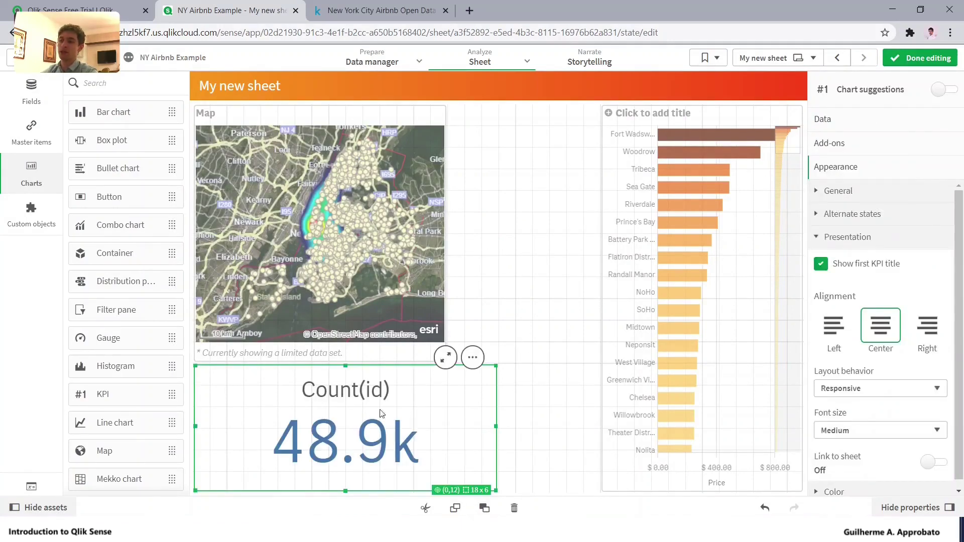
pyautogui.moveTo(410, 378); pyautogui.dragTo(550, 201)
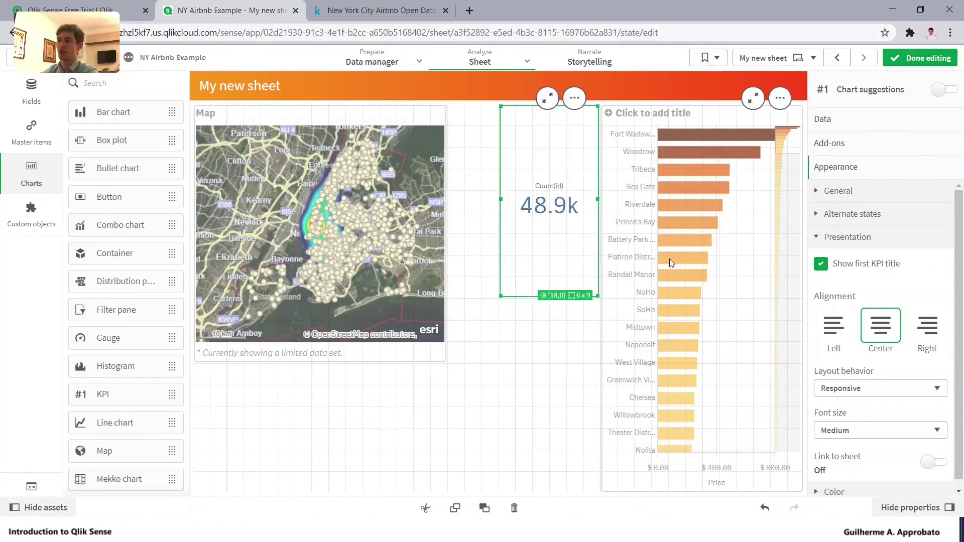
pyautogui.click(659, 234)
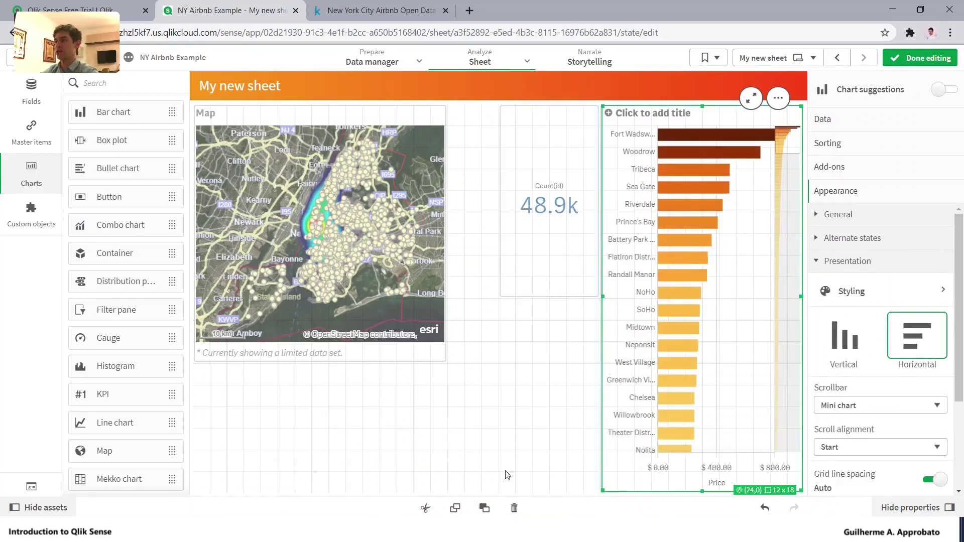
pyautogui.click(485, 509)
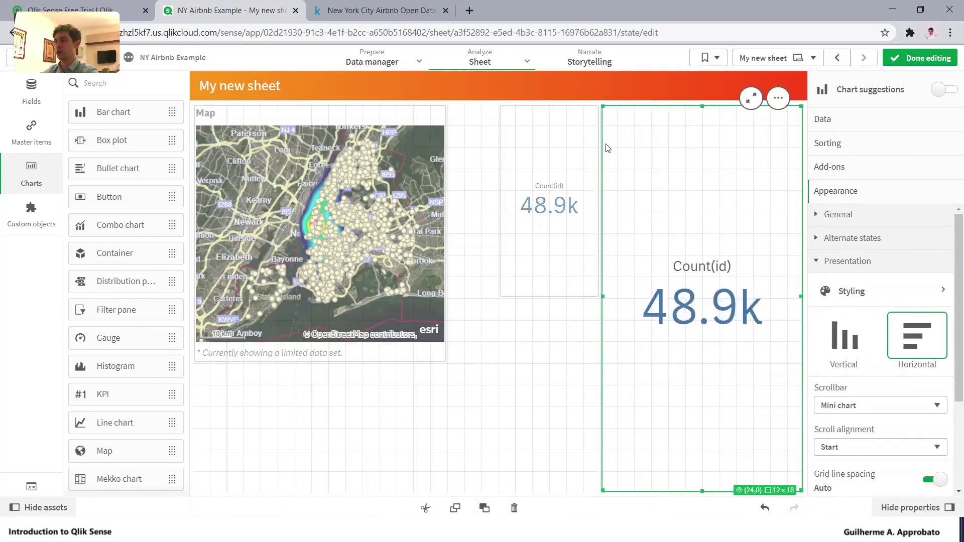
pyautogui.click(764, 508)
pyautogui.click(764, 508)
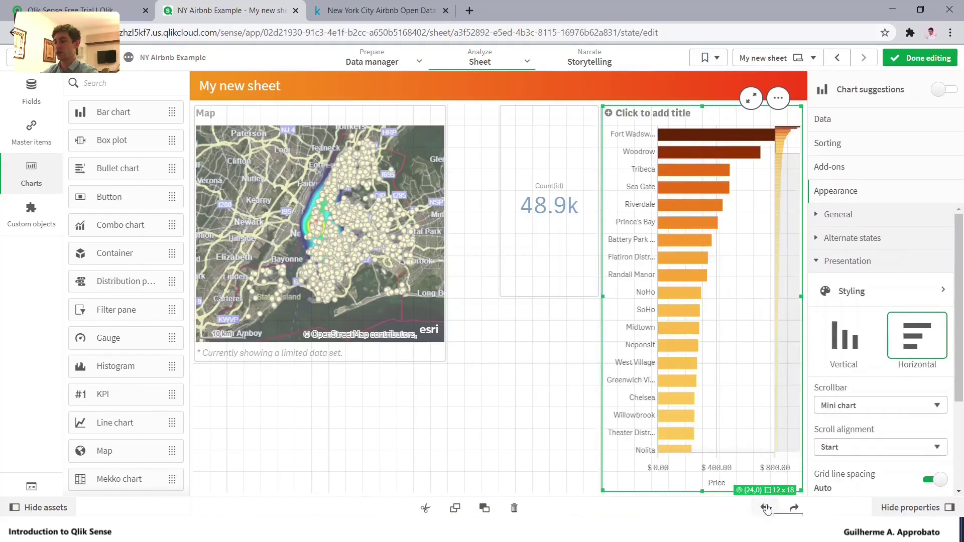
pyautogui.click(561, 254)
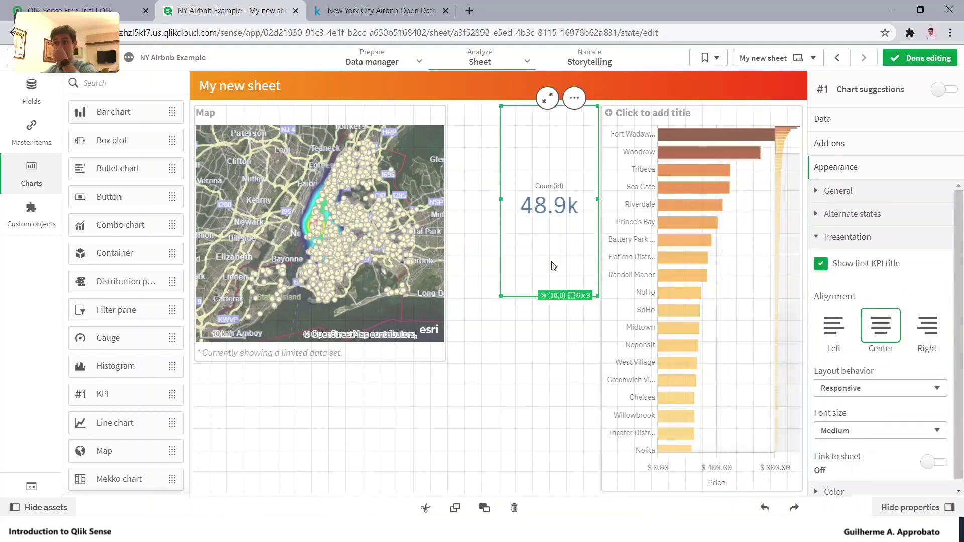
pyautogui.moveTo(500, 275); pyautogui.dragTo(451, 146)
# Label the KPI measure 'Number of listings' with Number format 1,000, no decimals.
pyautogui.click(838, 121)
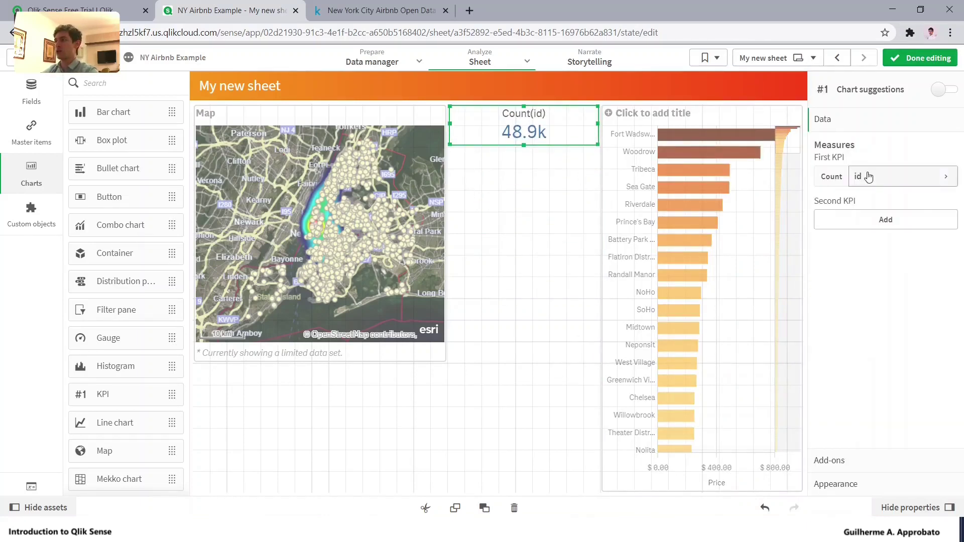
pyautogui.click(864, 176)
pyautogui.click(850, 257)
pyautogui.write('Number')
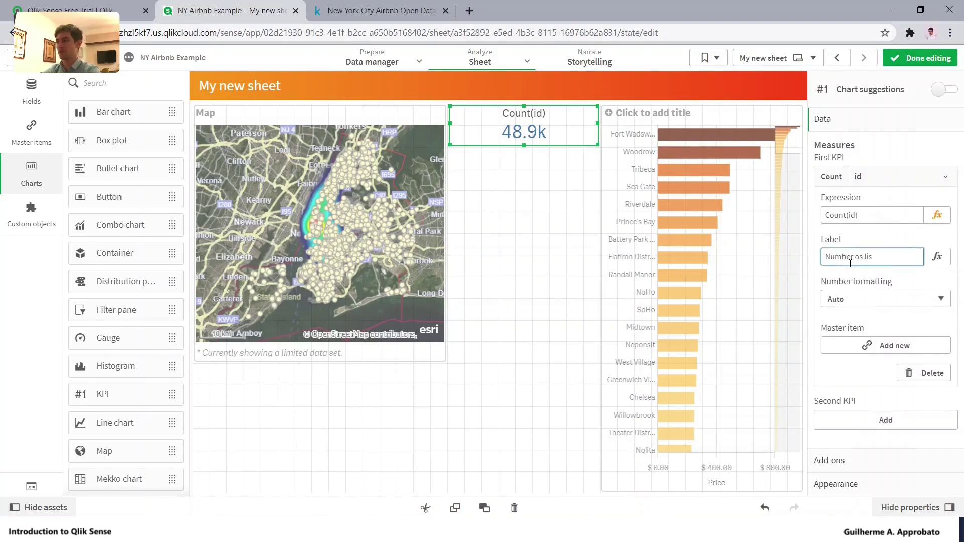
pyautogui.write(' of listings')
pyautogui.press('Return')
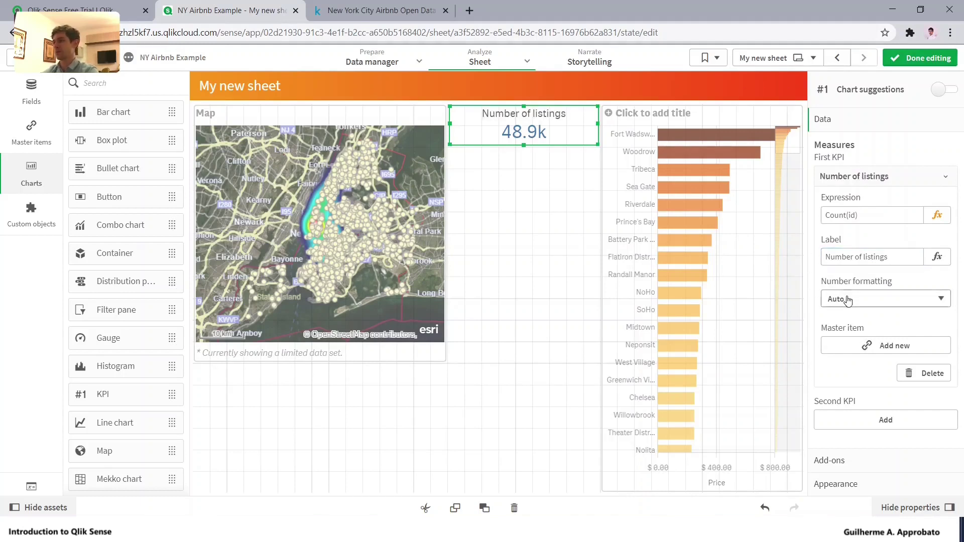
pyautogui.click(848, 300)
pyautogui.click(845, 318)
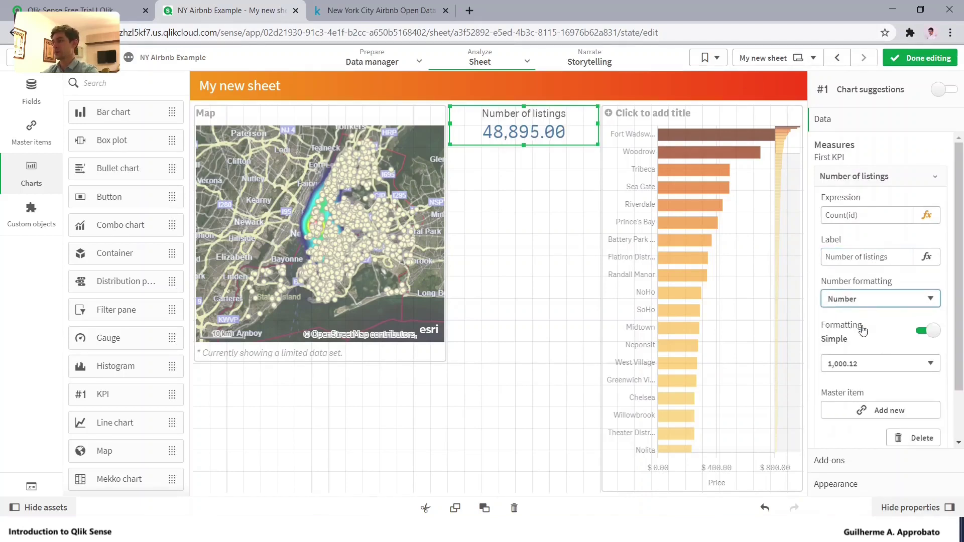
pyautogui.click(854, 364)
pyautogui.click(852, 377)
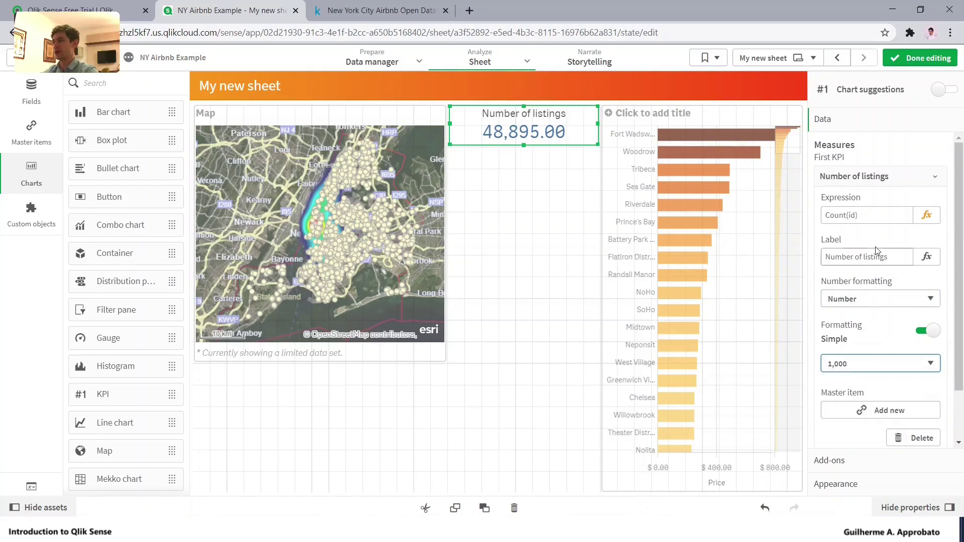
# Turn off library colours and make the KPI value black.
pyautogui.click(846, 483)
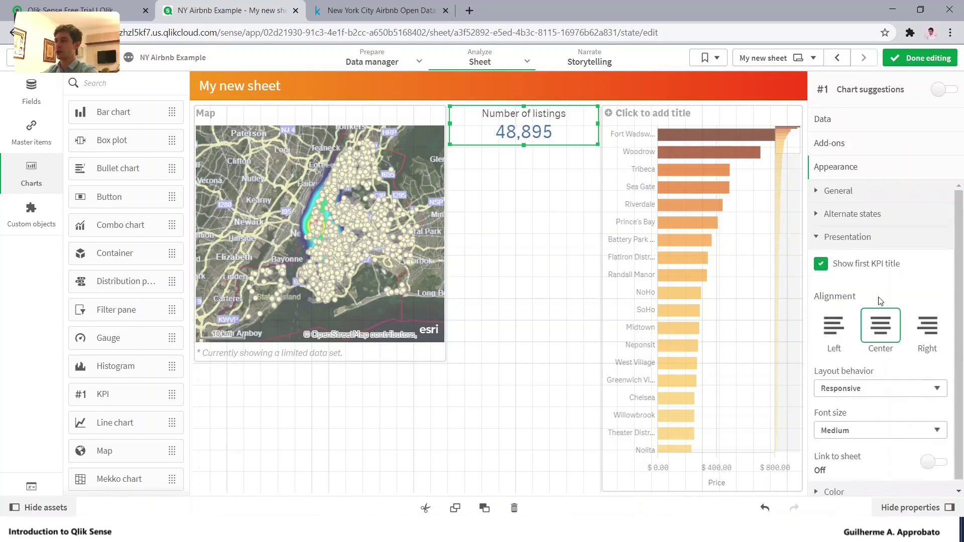
pyautogui.click(846, 239)
pyautogui.click(842, 263)
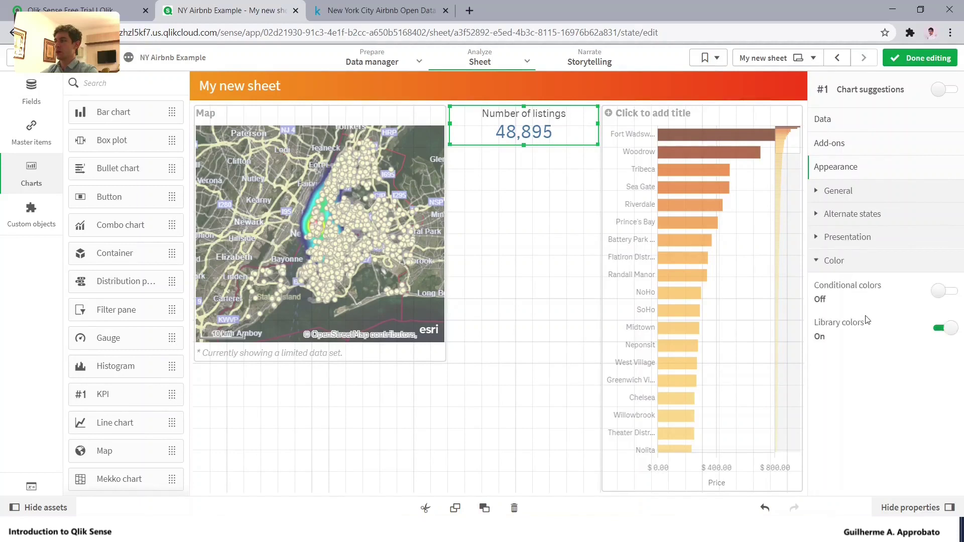
pyautogui.click(944, 328)
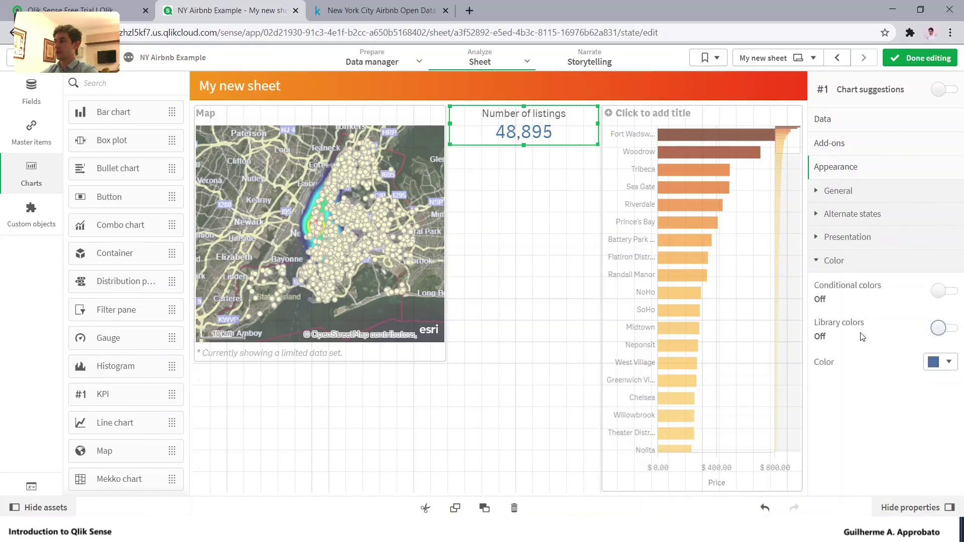
pyautogui.click(942, 361)
pyautogui.click(942, 275)
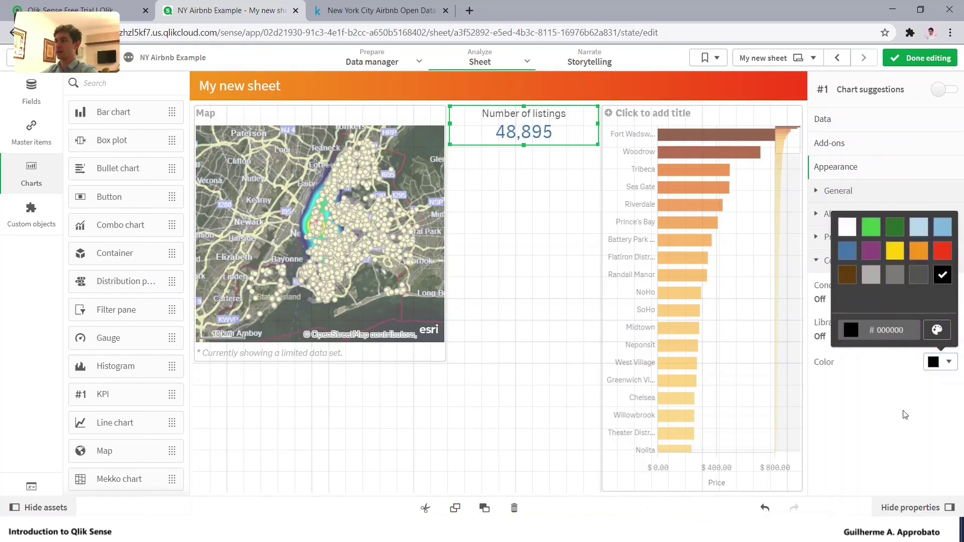
pyautogui.click(502, 210)
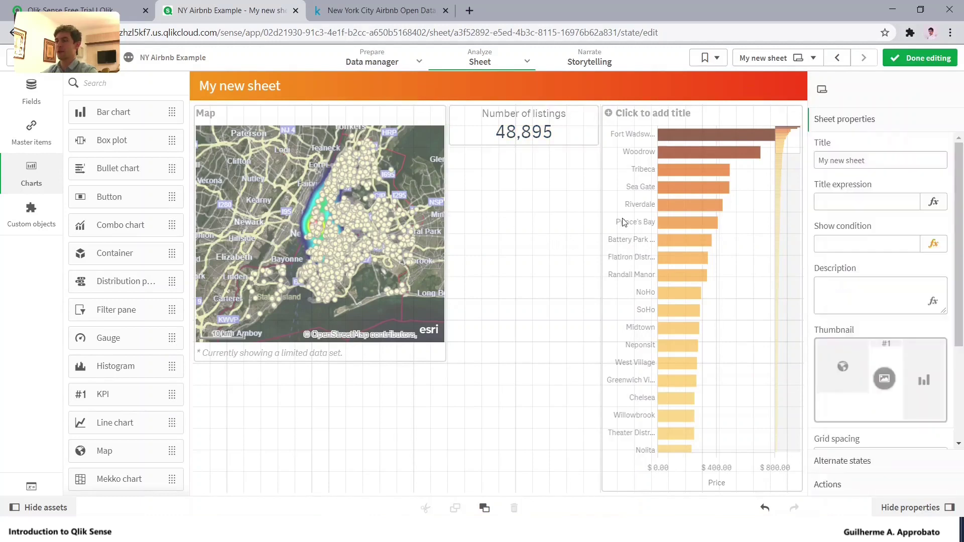
# Shorten the bar chart by two rows and move the listings KPI above it.
pyautogui.click(692, 121)
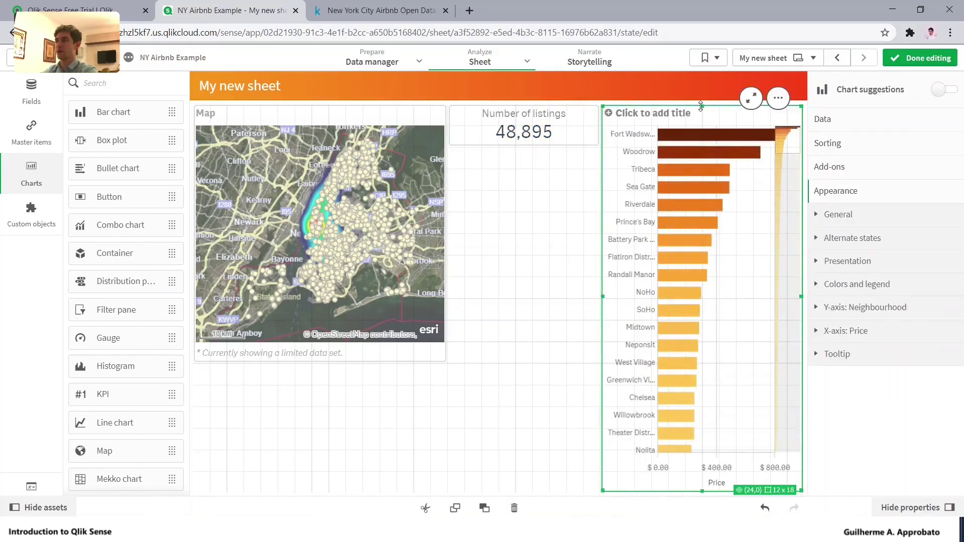
pyautogui.moveTo(701, 106); pyautogui.dragTo(701, 149)
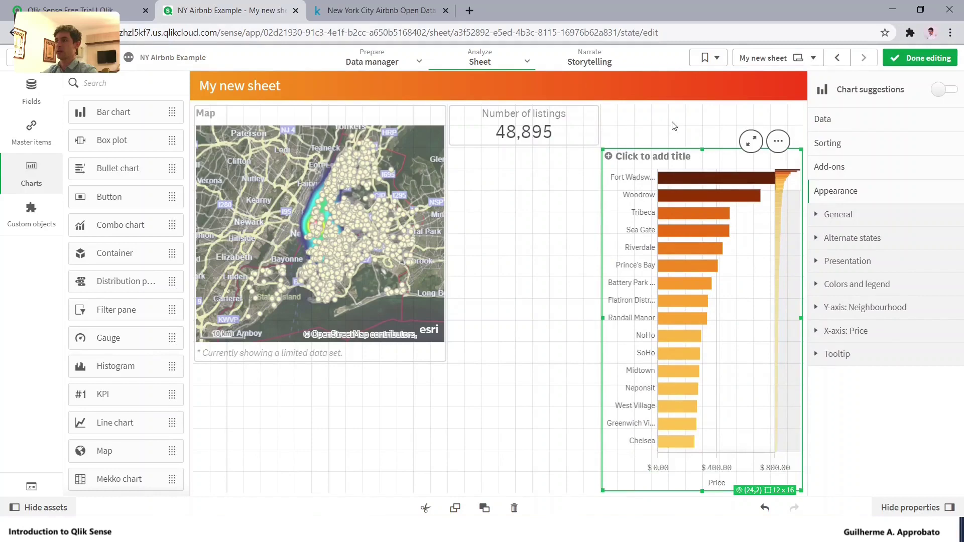
pyautogui.moveTo(577, 128); pyautogui.dragTo(675, 125)
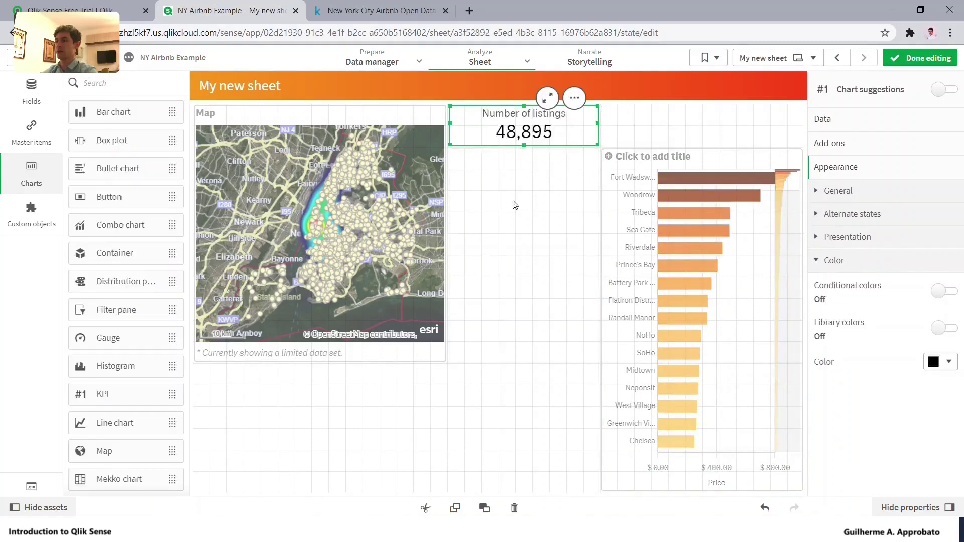
# Shift the map down one row to 15 by 12 cells, then drag in a filter pane.
pyautogui.click(381, 209)
pyautogui.moveTo(319, 362); pyautogui.dragTo(318, 379)
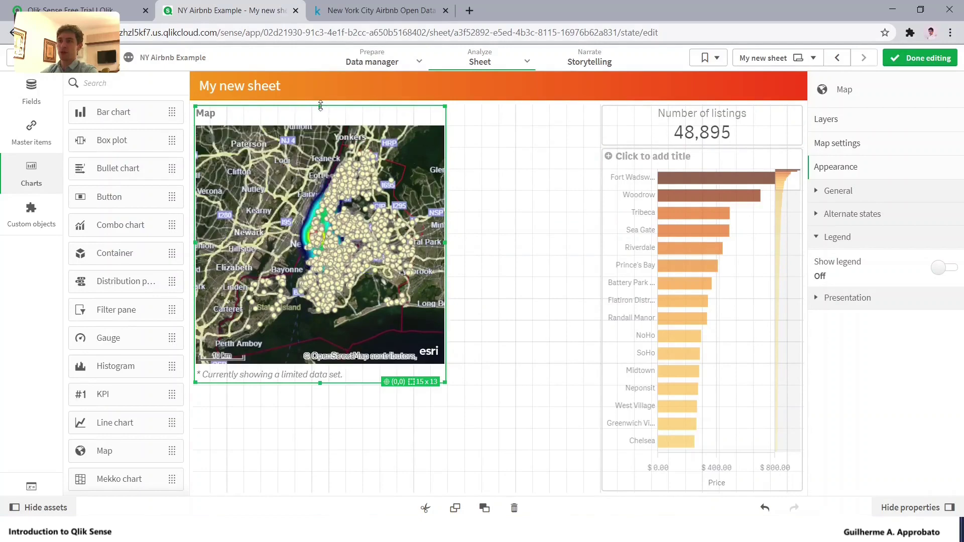
pyautogui.moveTo(321, 107); pyautogui.dragTo(318, 129)
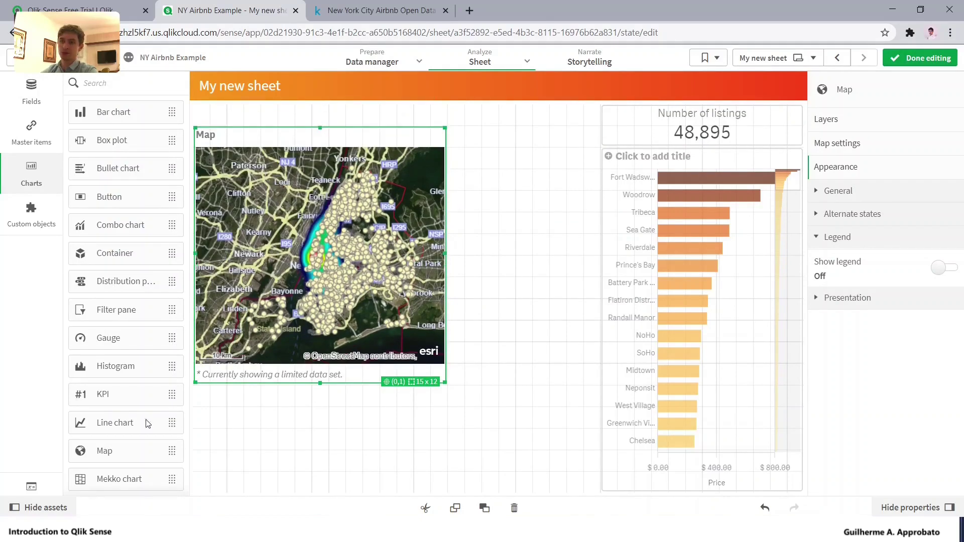
pyautogui.click(110, 313)
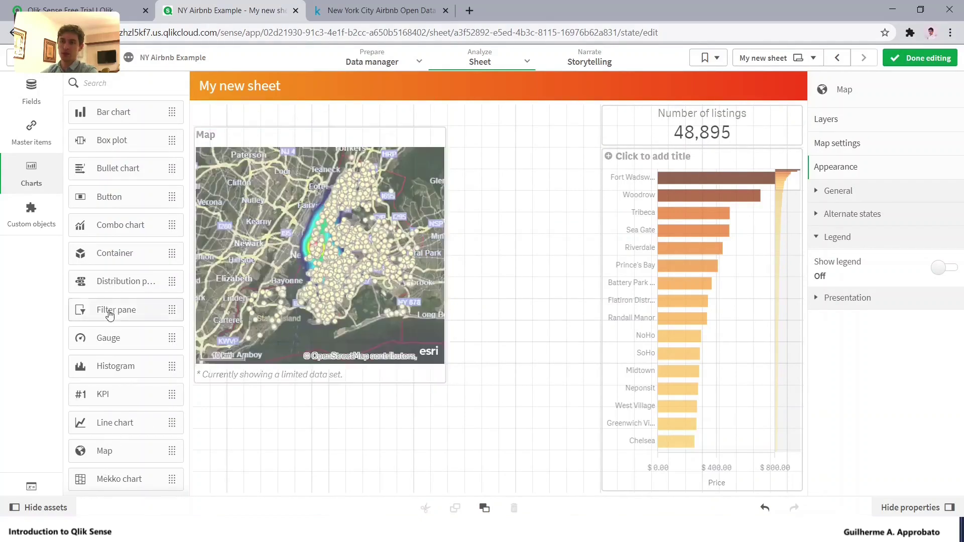
pyautogui.moveTo(110, 315); pyautogui.dragTo(254, 115)
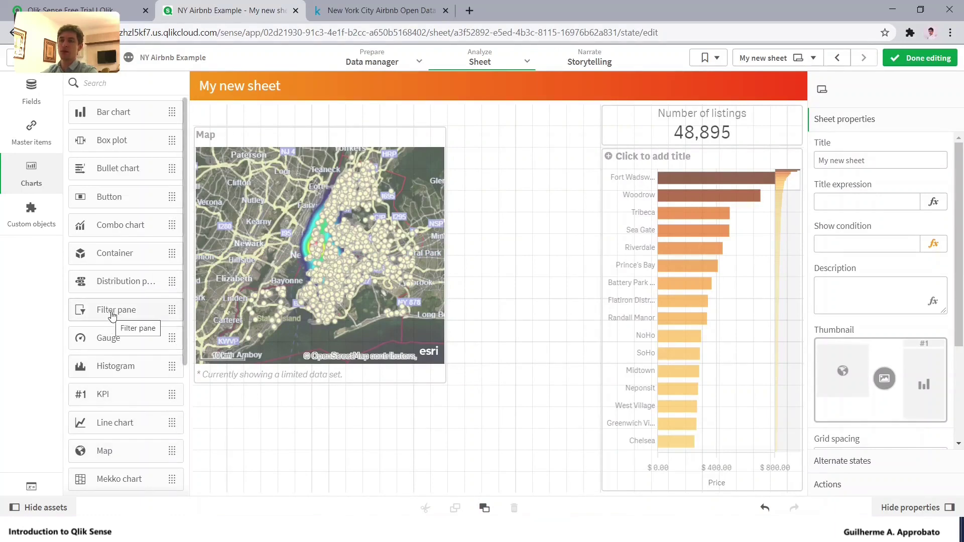
# Place a filter pane beside the KPI, stretch it to full height, set it to neighbourhood, and exit editing.
pyautogui.moveTo(113, 315); pyautogui.dragTo(557, 220)
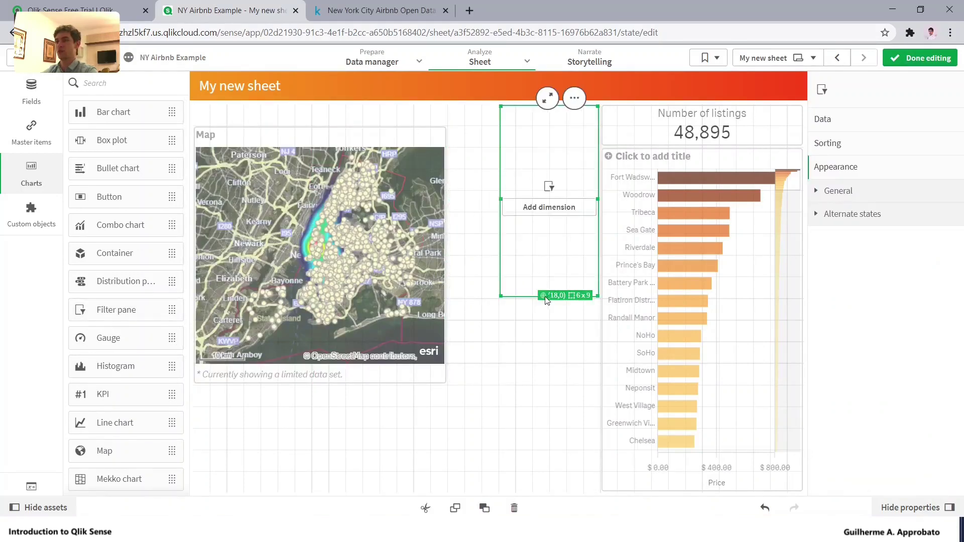
pyautogui.moveTo(497, 305); pyautogui.dragTo(492, 459)
pyautogui.click(560, 304)
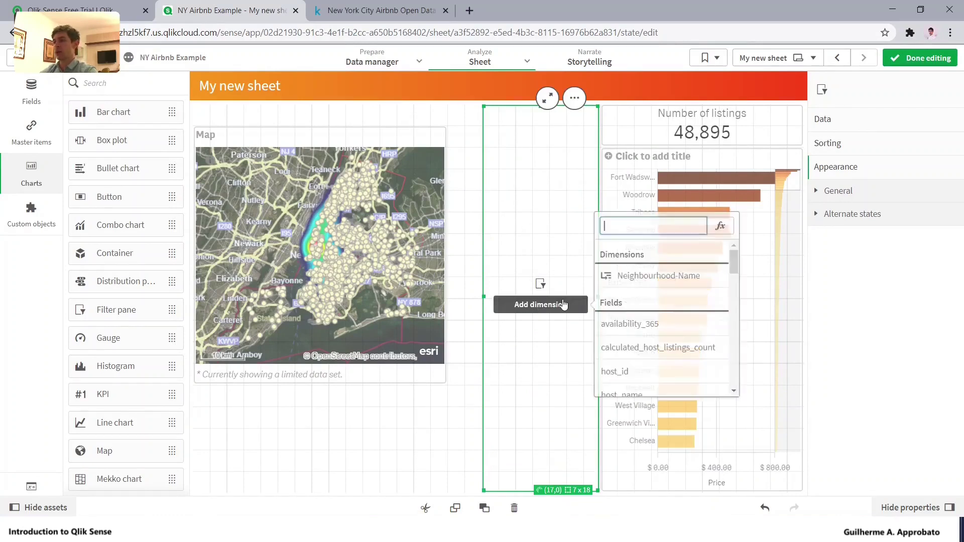
pyautogui.write('neigh')
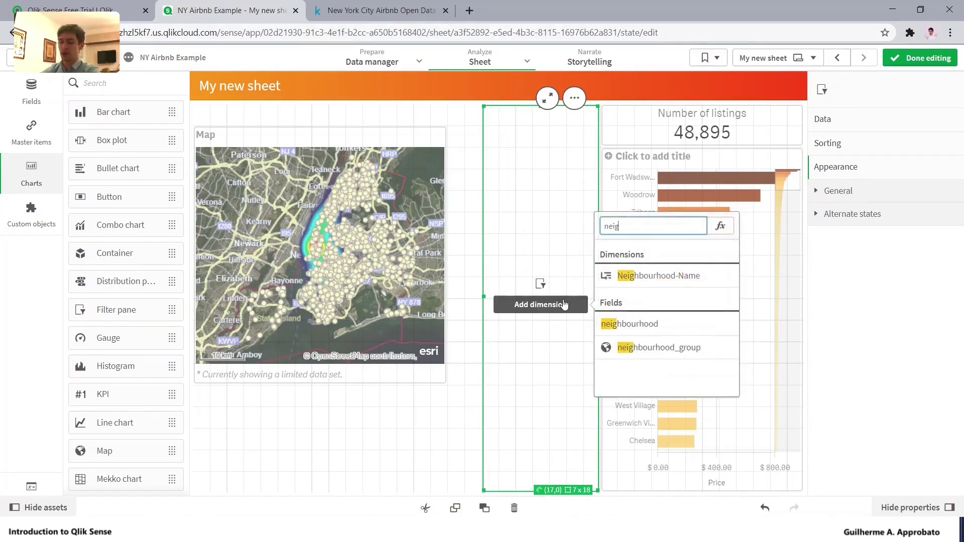
pyautogui.click(634, 326)
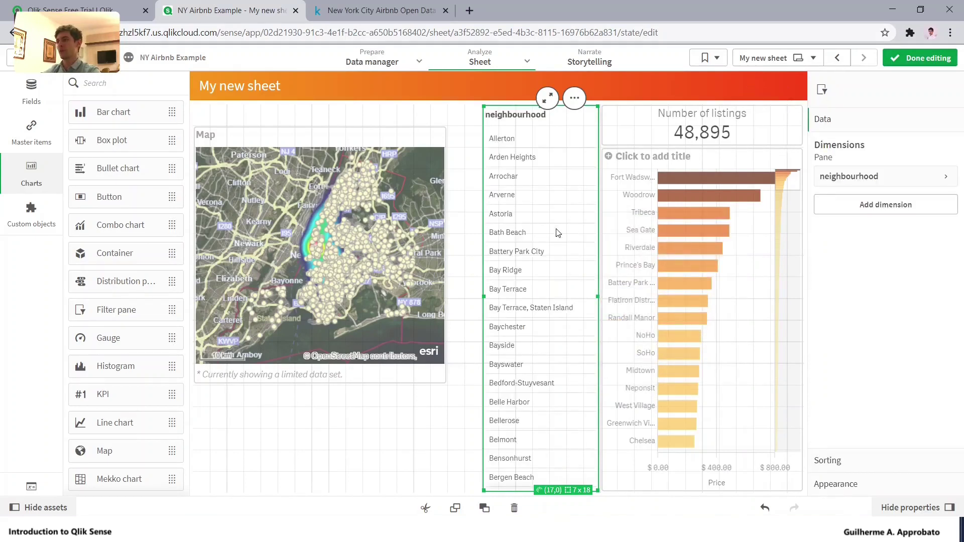
pyautogui.click(904, 65)
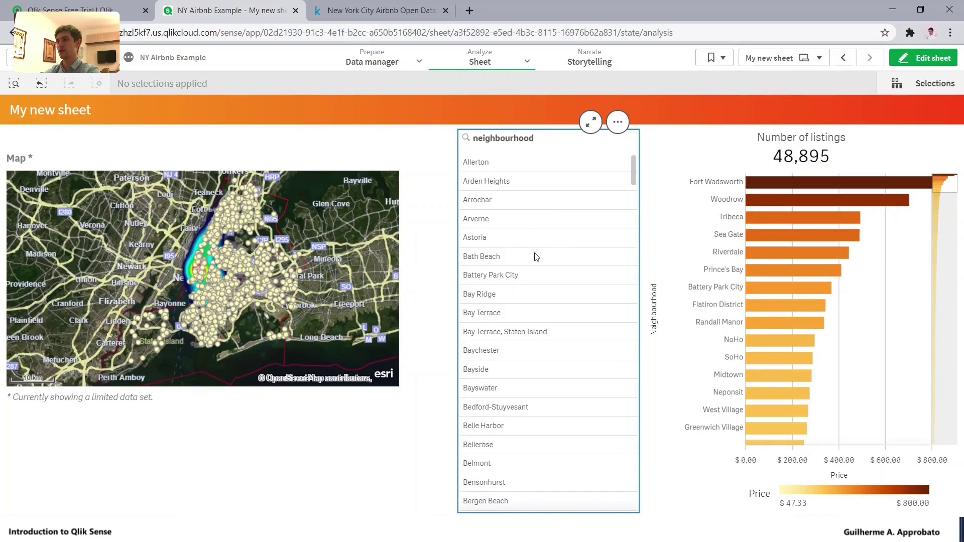
# Select neighbourhoods Arrochar through Battery Park City and confirm, then add and cancel Bay Ridge.
pyautogui.moveTo(536, 233); pyautogui.dragTo(542, 281)
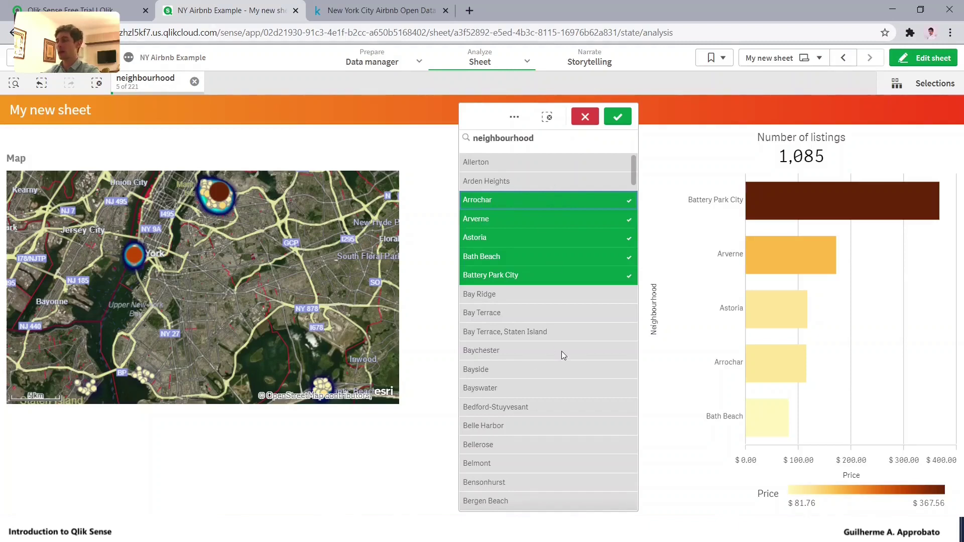
pyautogui.click(615, 120)
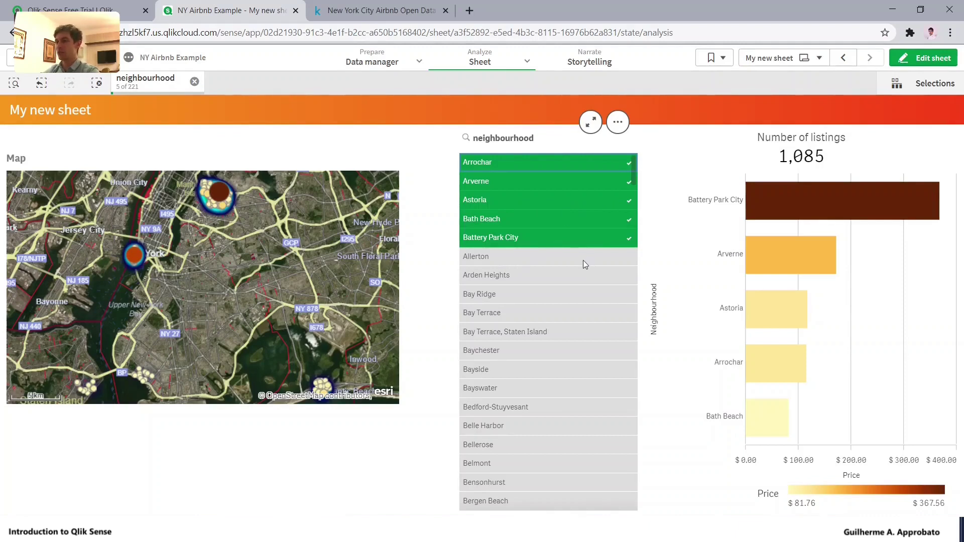
pyautogui.click(553, 296)
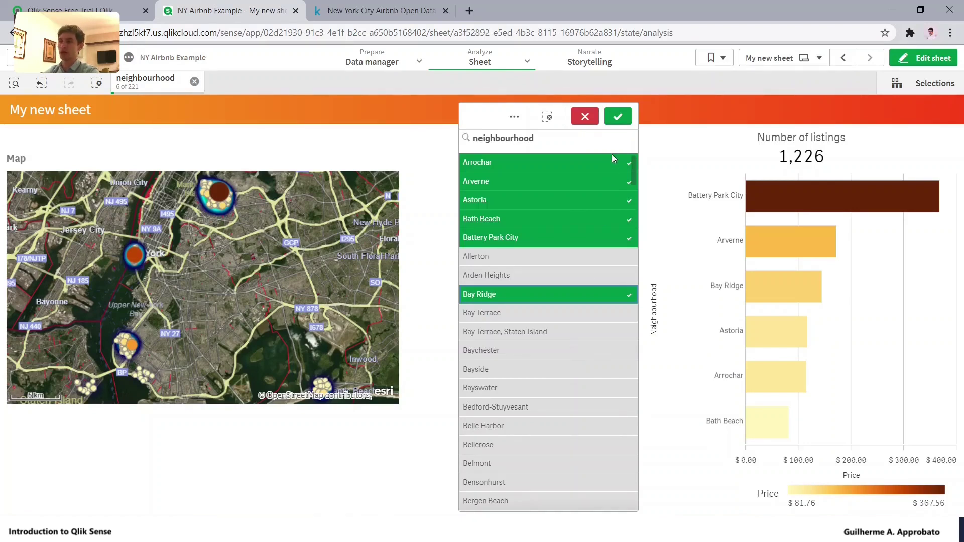
pyautogui.click(829, 66)
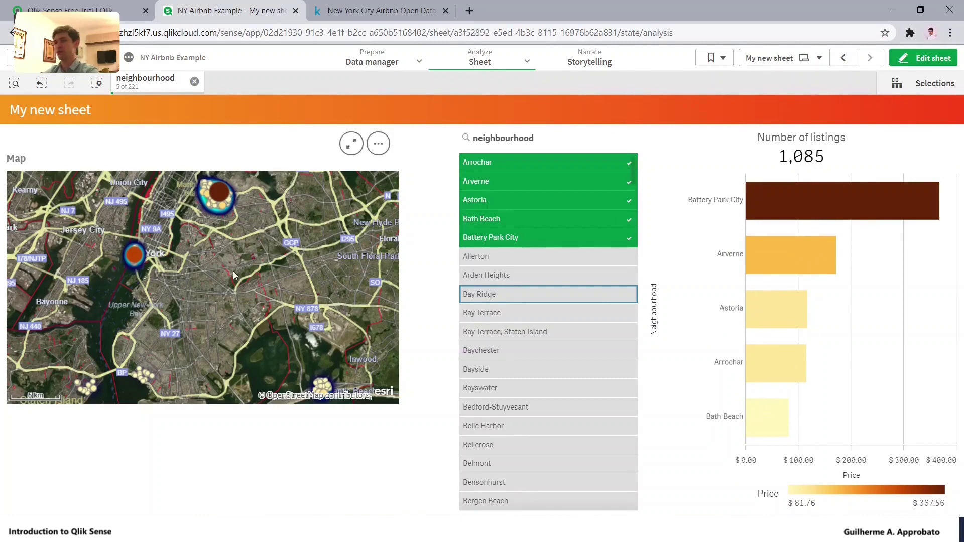
# Return to edit mode, then select and deselect the neighbourhood filter pane.
pyautogui.click(912, 62)
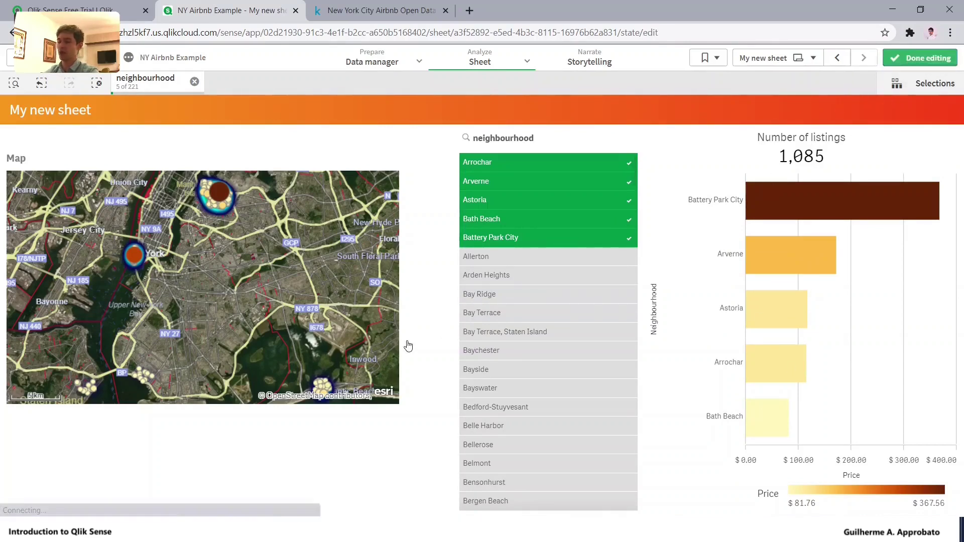
pyautogui.click(519, 362)
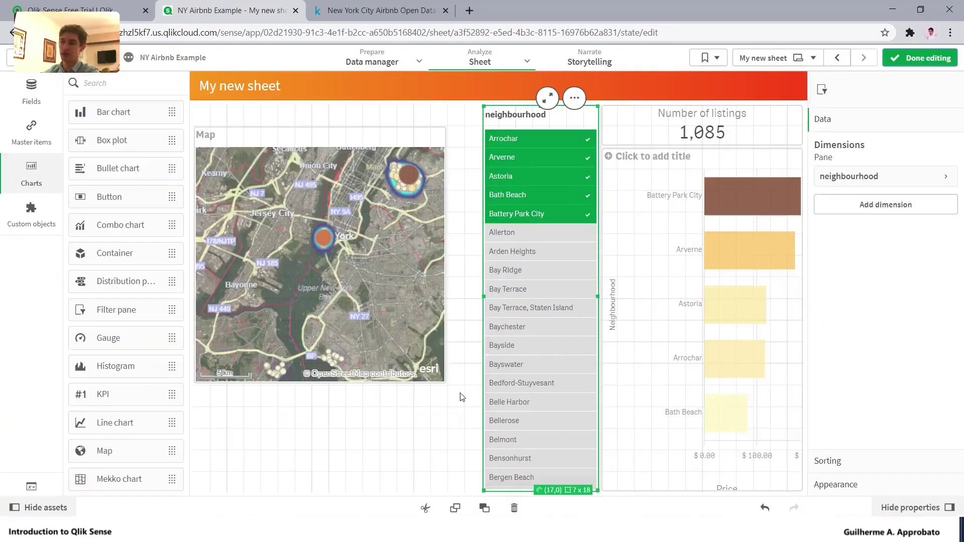
pyautogui.click(406, 415)
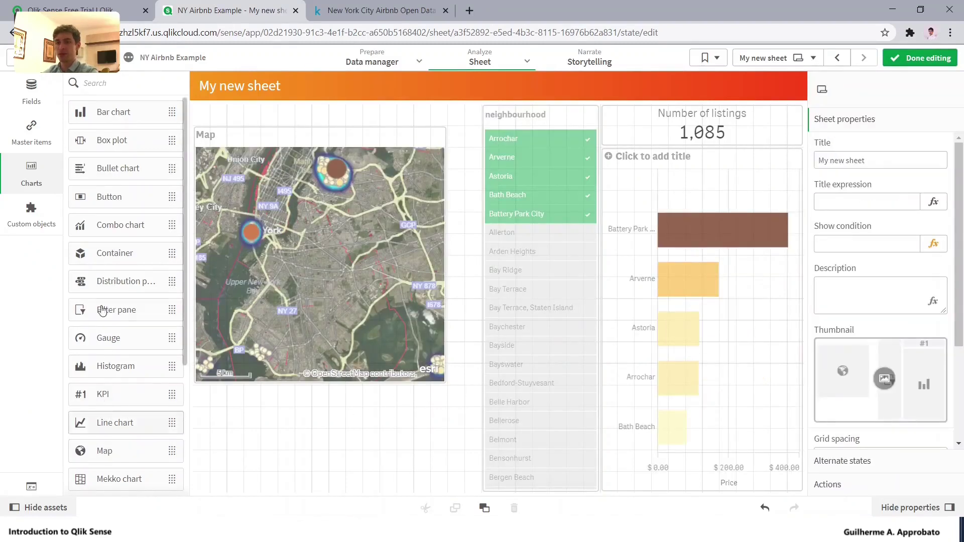
# Add a filter pane on the listing name field below the map and finish editing.
pyautogui.moveTo(105, 311); pyautogui.dragTo(263, 412)
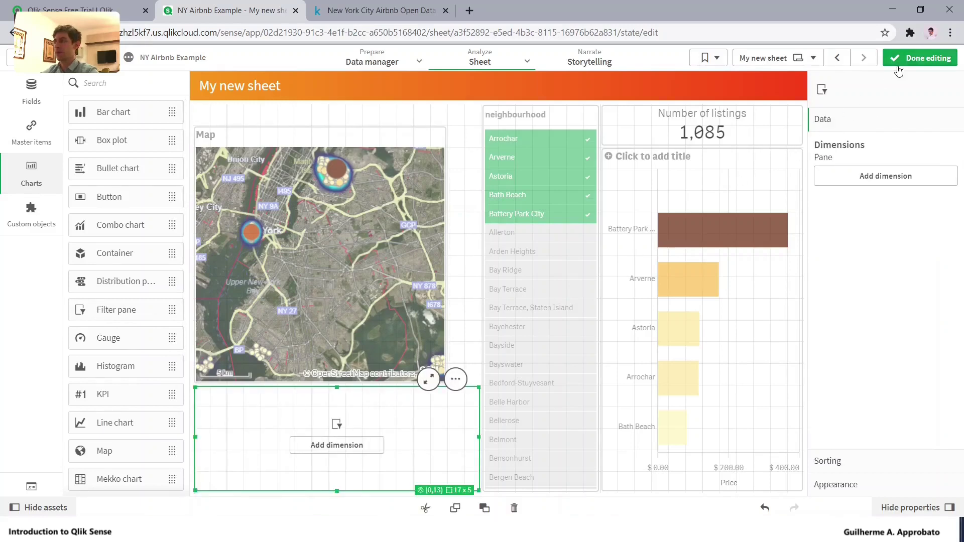
pyautogui.click(353, 449)
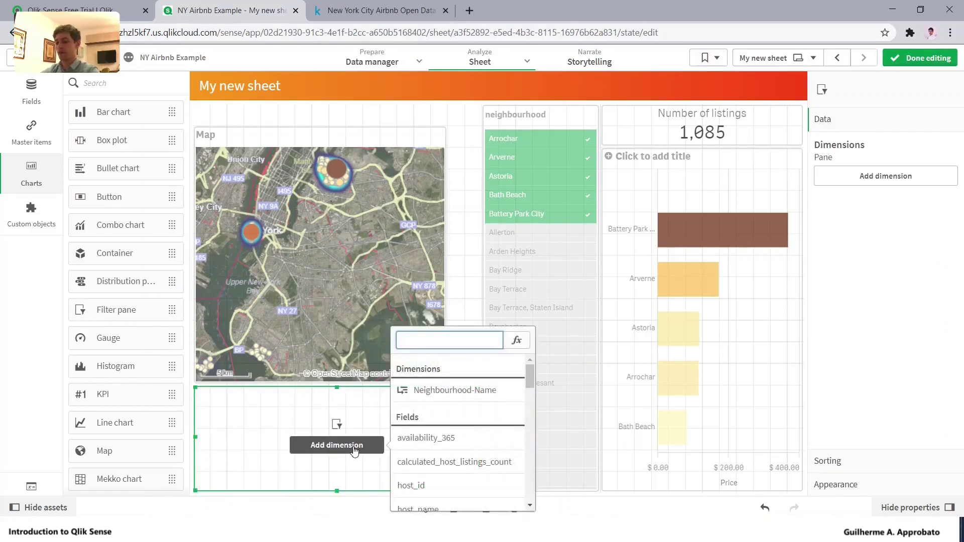
pyautogui.write('name')
pyautogui.click(407, 462)
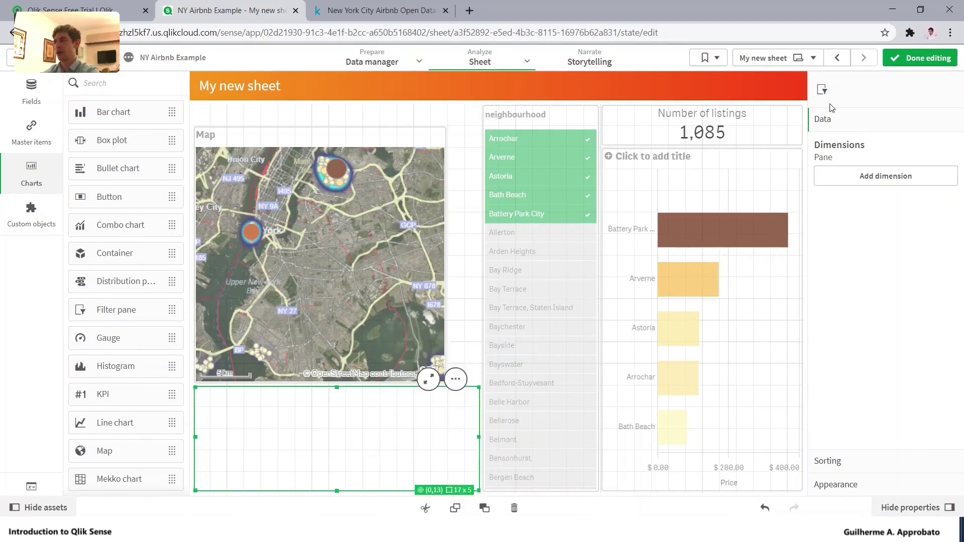
pyautogui.click(920, 58)
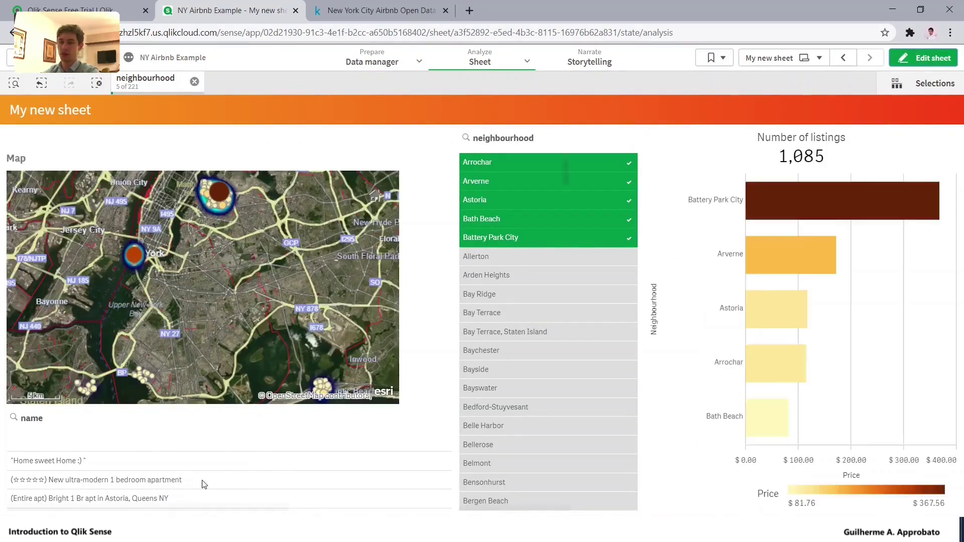
# Select three listings in the name filter, including '1 Bedroom Apartment 1 minute walk to subway'.
pyautogui.scroll(-5, 195, 481)
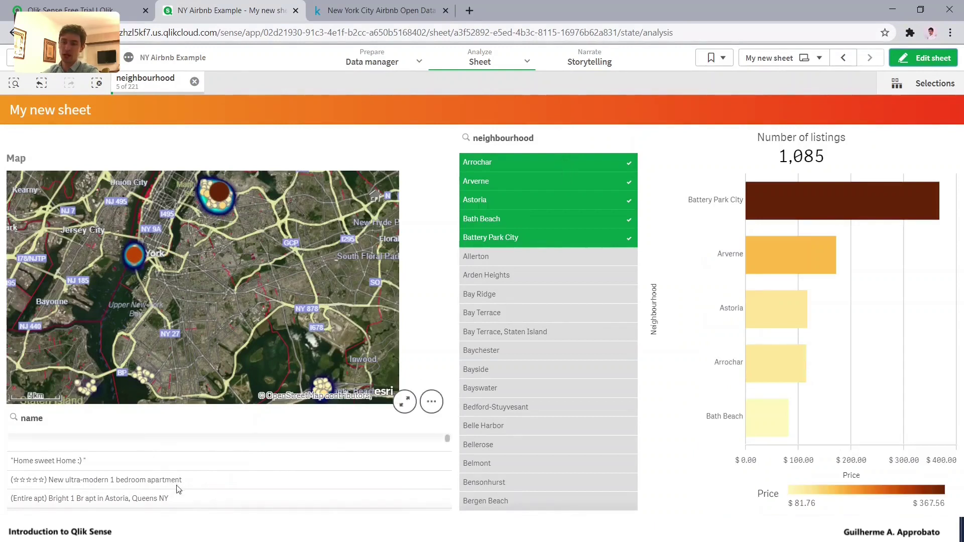
pyautogui.click(210, 460)
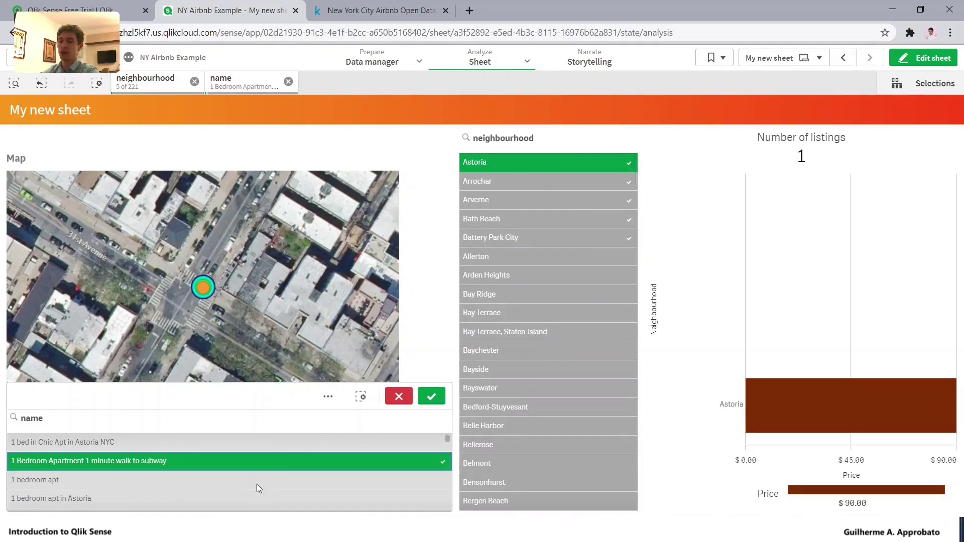
pyautogui.click(251, 444)
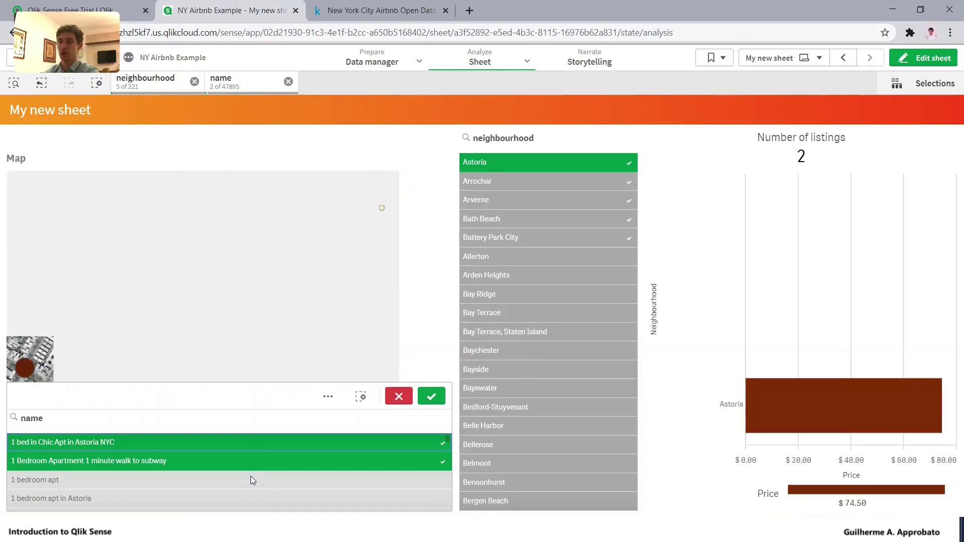
pyautogui.click(258, 480)
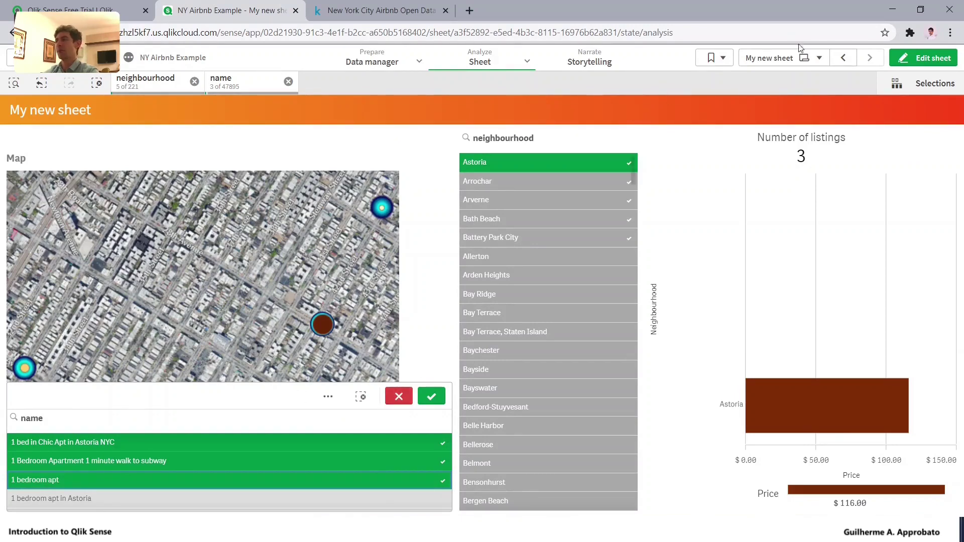
# Delete the name filter pane and move the neighbourhood filter above the map.
pyautogui.click(896, 60)
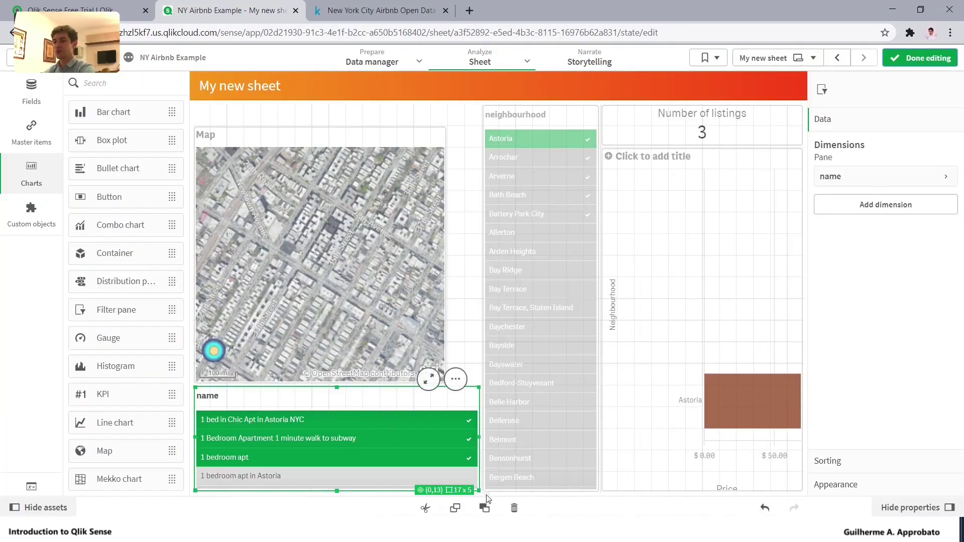
pyautogui.click(514, 508)
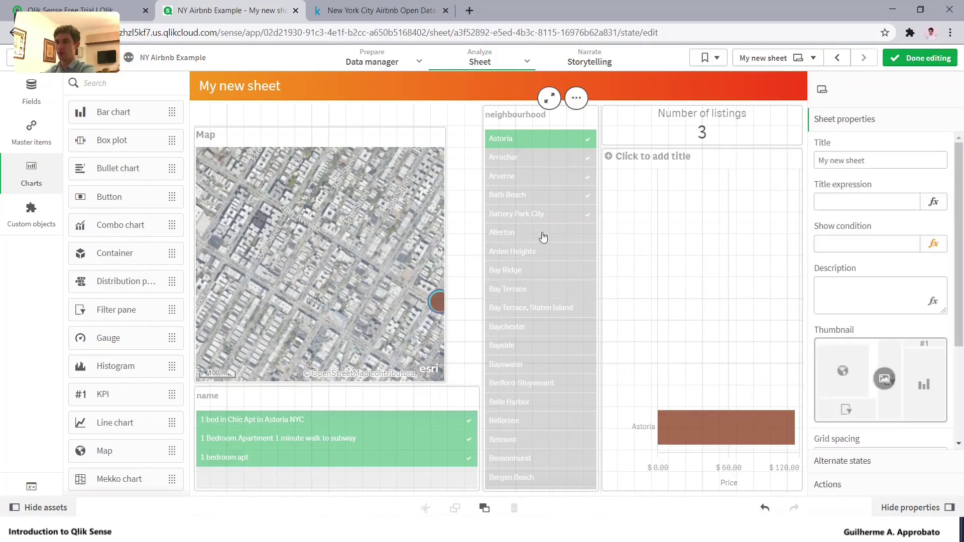
pyautogui.moveTo(520, 236); pyautogui.dragTo(275, 113)
# Retitle the filter's dimension 'Neighbourhood' and shorten the map by one grid row.
pyautogui.click(863, 177)
pyautogui.click(828, 256)
pyautogui.press('Delete')
pyautogui.write('Neighbourhood')
pyautogui.click(454, 337)
pyautogui.click(392, 363)
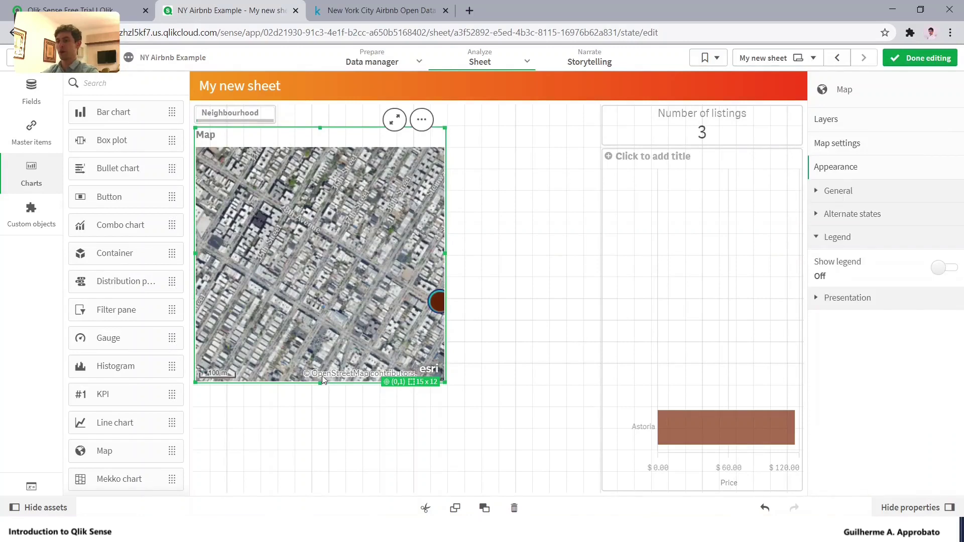
pyautogui.moveTo(324, 374); pyautogui.dragTo(327, 359)
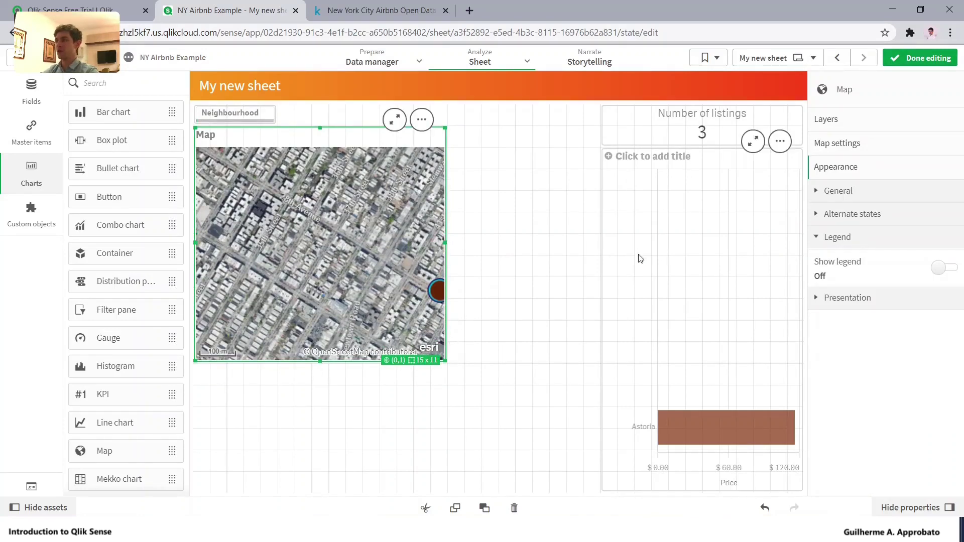
# Copy the distribution plot from the Overview sheet and paste it below the map.
pyautogui.click(837, 58)
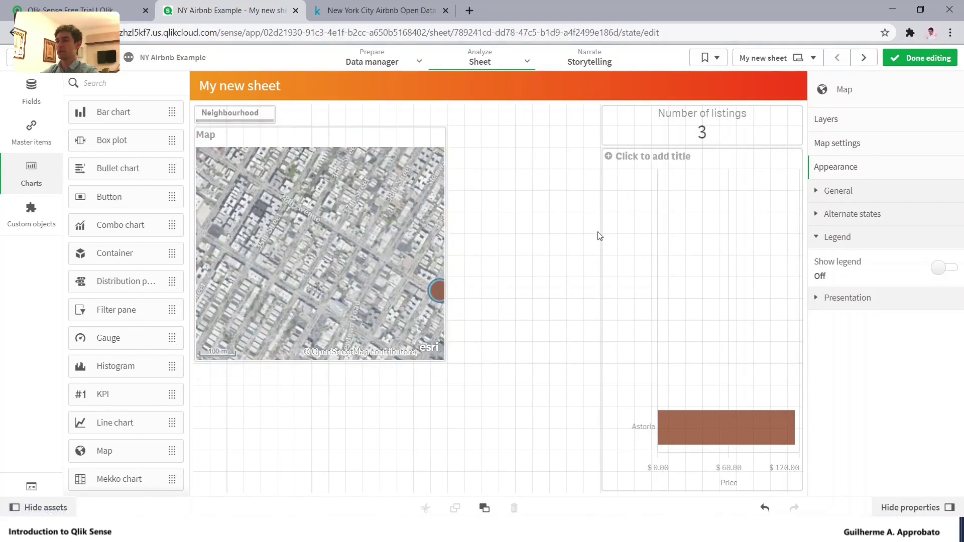
pyautogui.scroll(-5, 363, 391)
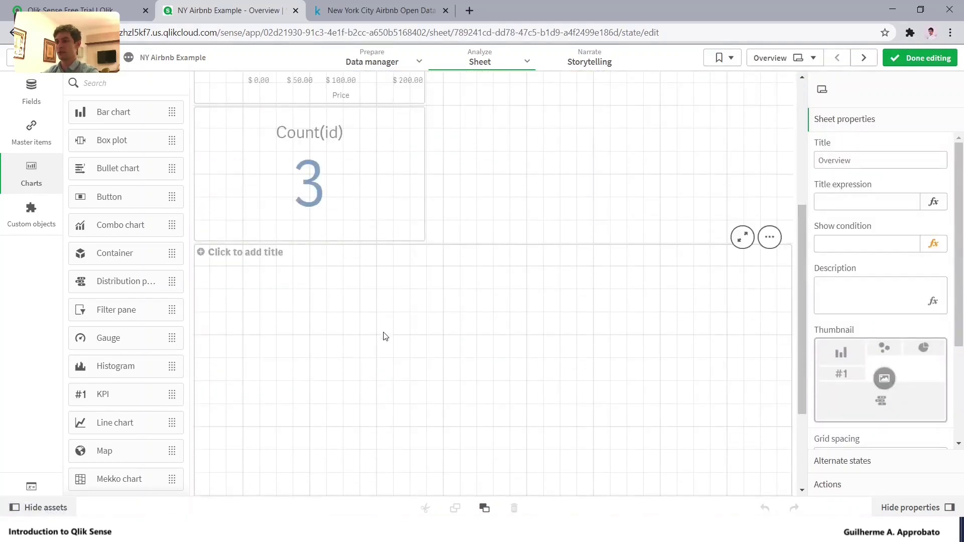
pyautogui.click(421, 328)
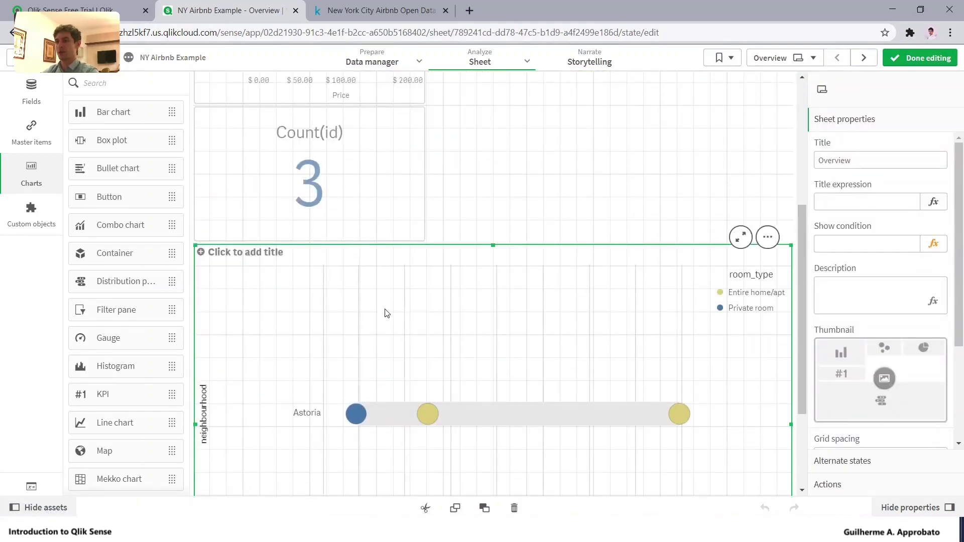
pyautogui.click(504, 243)
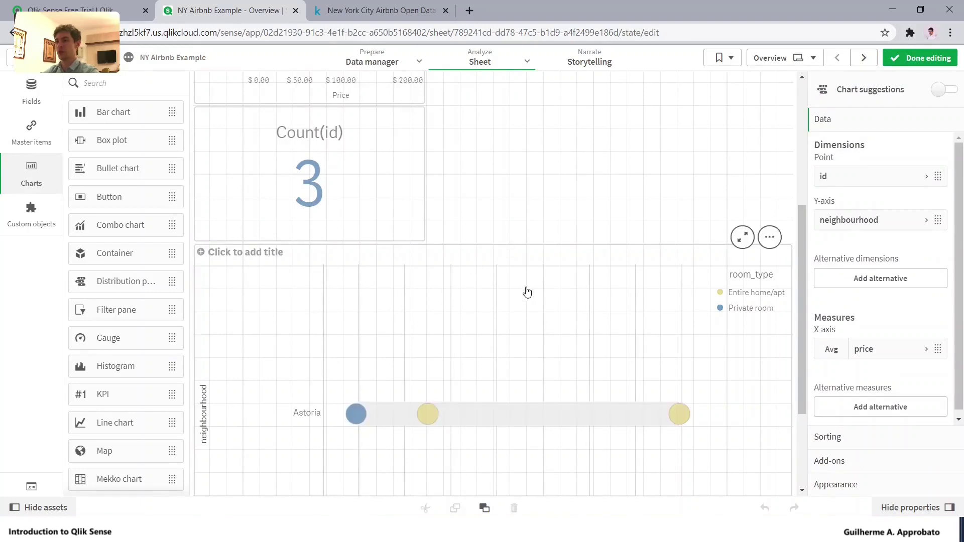
pyautogui.scroll(5, 520, 340)
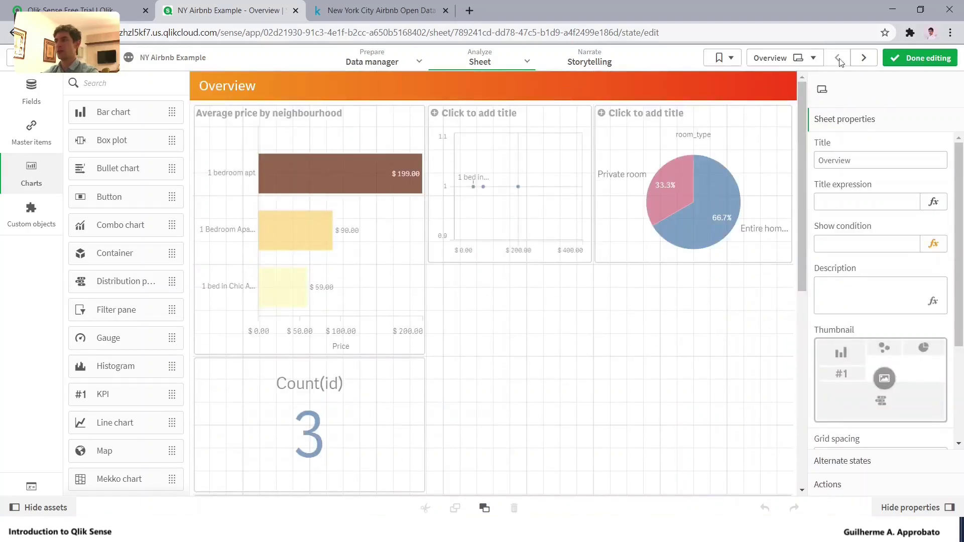
pyautogui.click(863, 57)
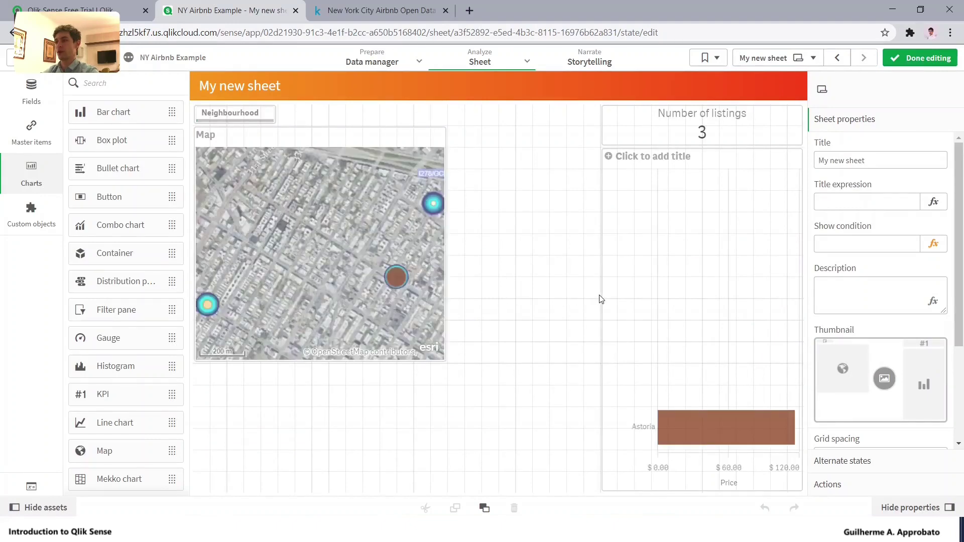
pyautogui.hotkey('ctrl', 'v')
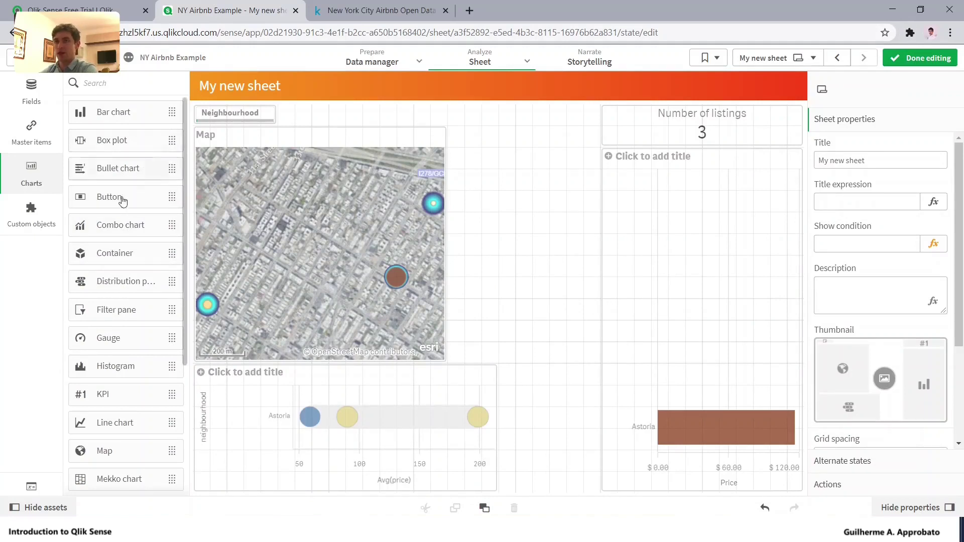
# Add a container holding the bar chart and distribution plot, placed under the KPI and doubled in height.
pyautogui.moveTo(105, 254); pyautogui.dragTo(520, 256)
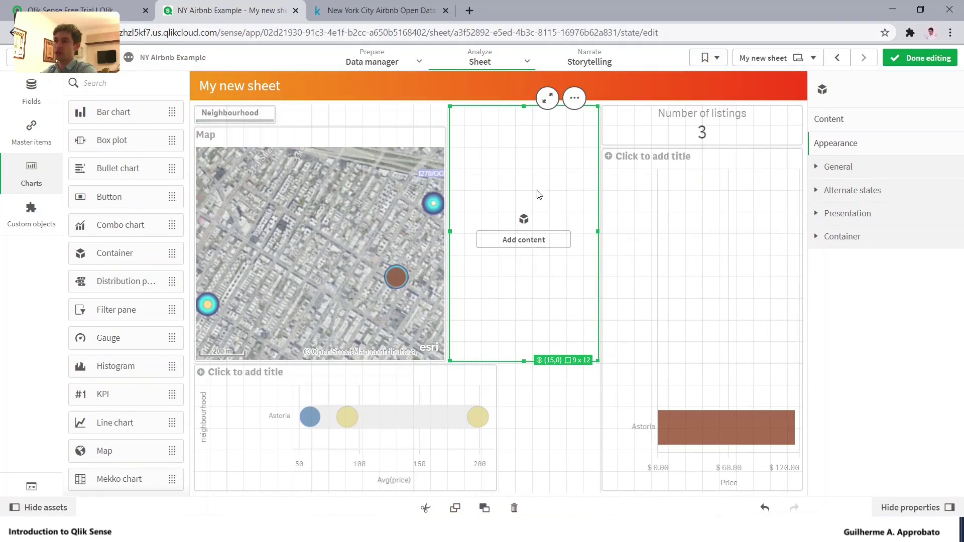
pyautogui.moveTo(727, 325); pyautogui.dragTo(550, 251)
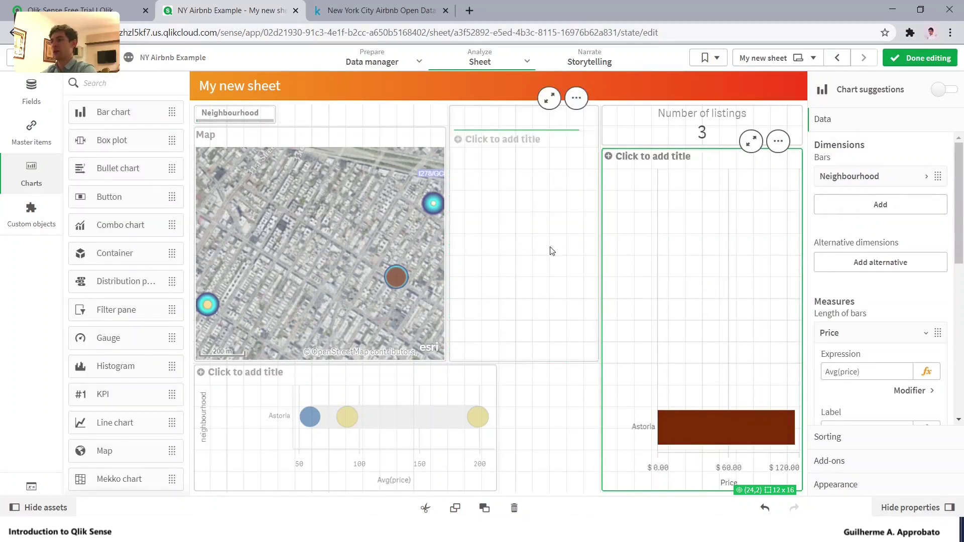
pyautogui.moveTo(519, 200); pyautogui.dragTo(663, 228)
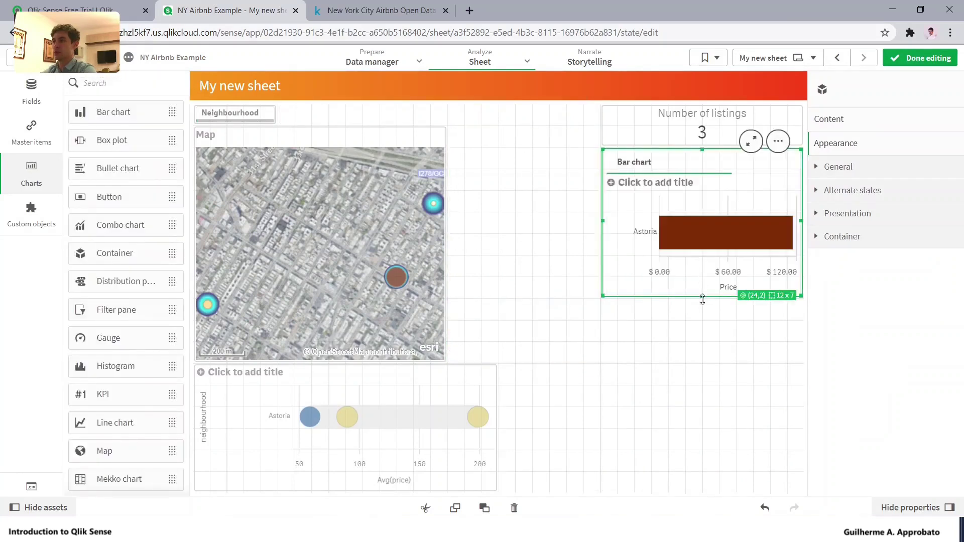
pyautogui.moveTo(702, 297); pyautogui.dragTo(701, 447)
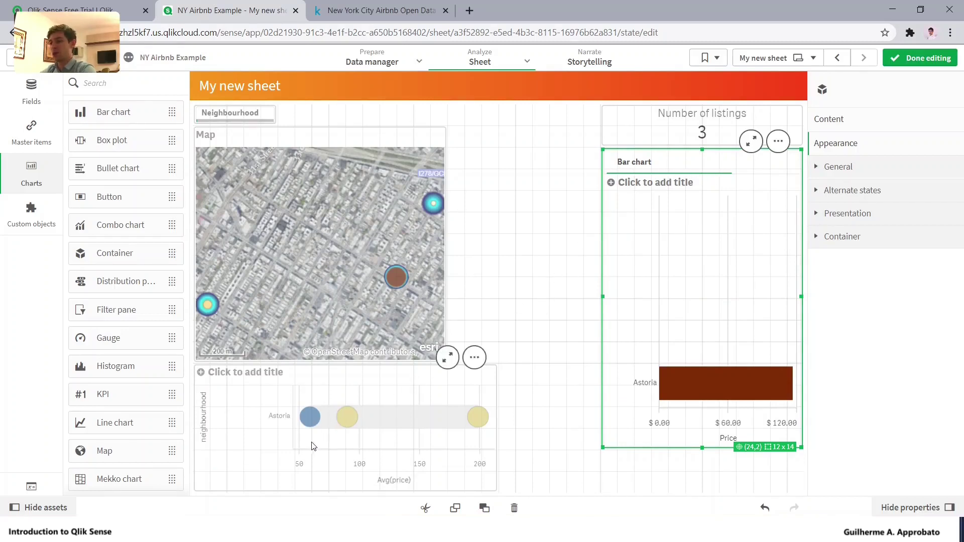
pyautogui.moveTo(477, 381); pyautogui.dragTo(721, 165)
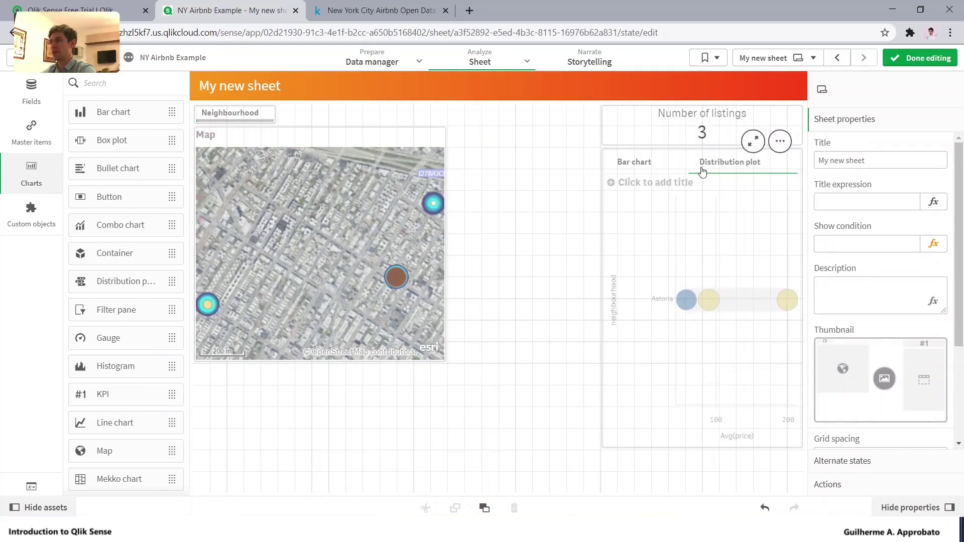
# Outside edit mode, toggle the container between the bar chart and distribution plot tabs.
pyautogui.click(919, 58)
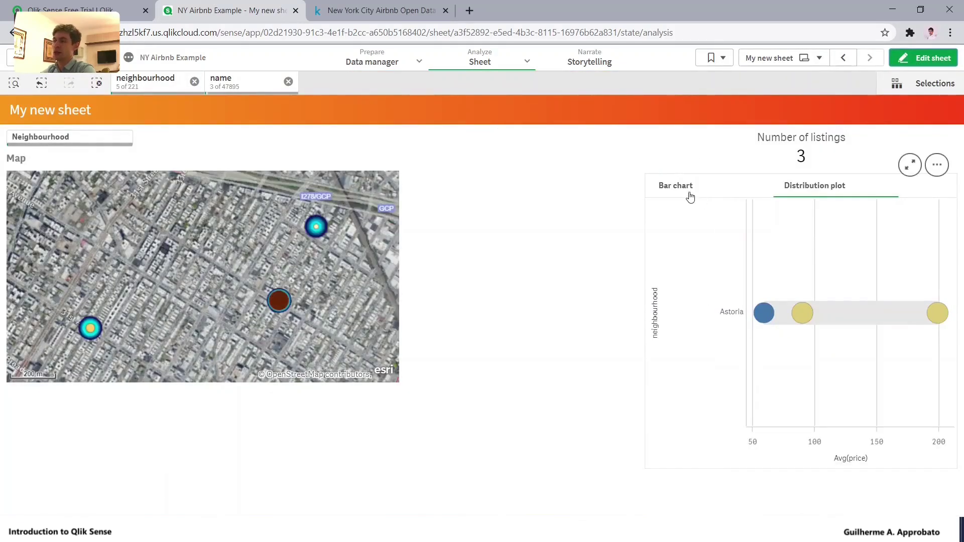
pyautogui.click(689, 192)
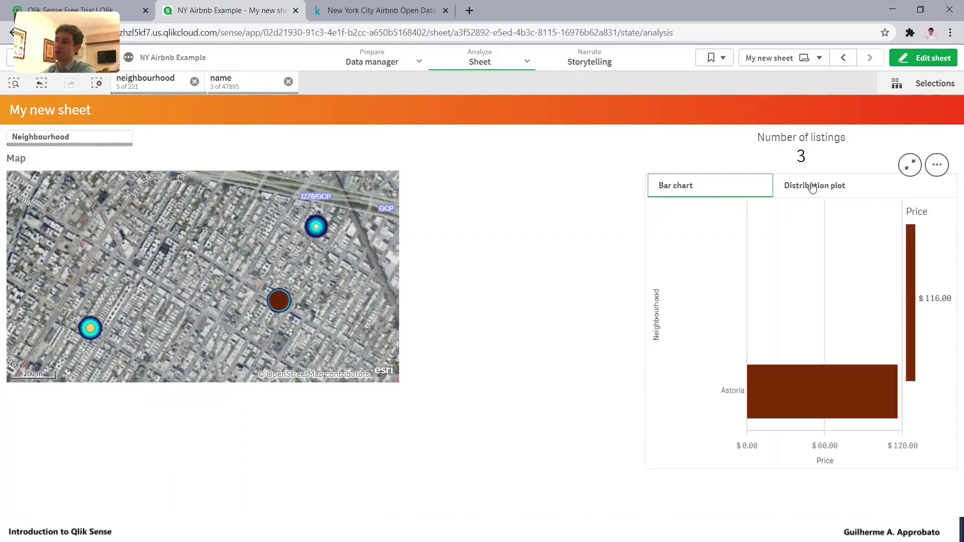
pyautogui.click(811, 187)
pyautogui.click(695, 189)
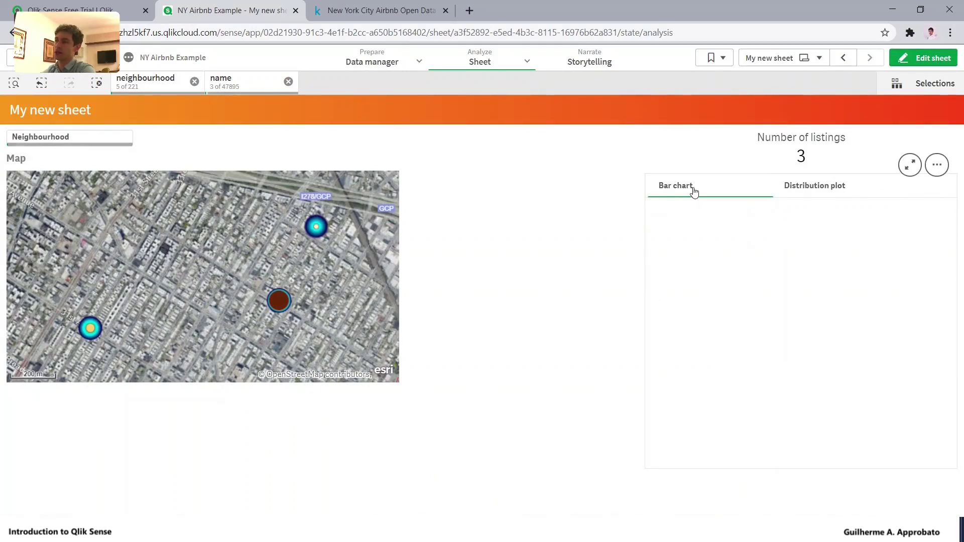
pyautogui.click(830, 194)
pyautogui.click(709, 195)
# In edit mode, open the container's Content and inspect the bar chart and distribution plot labels.
pyautogui.click(912, 63)
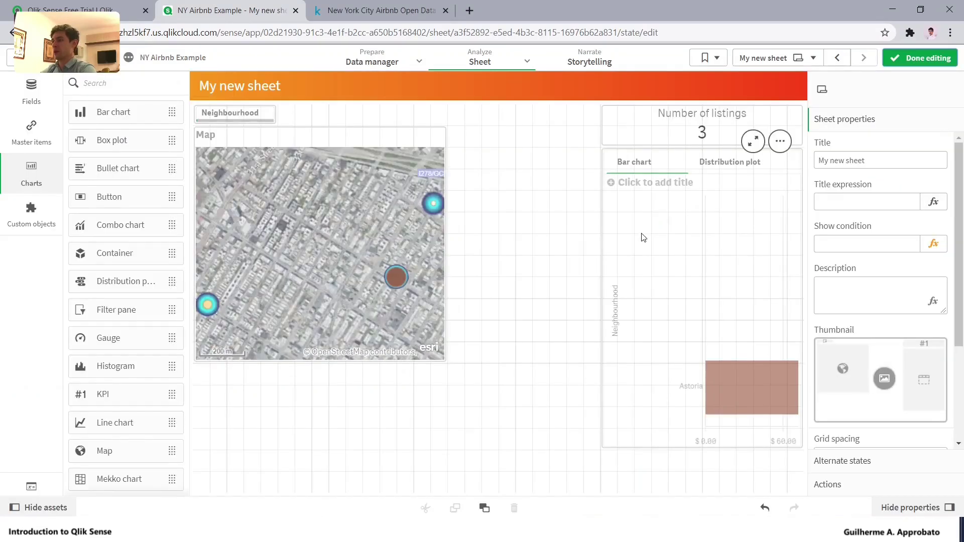
pyautogui.click(655, 256)
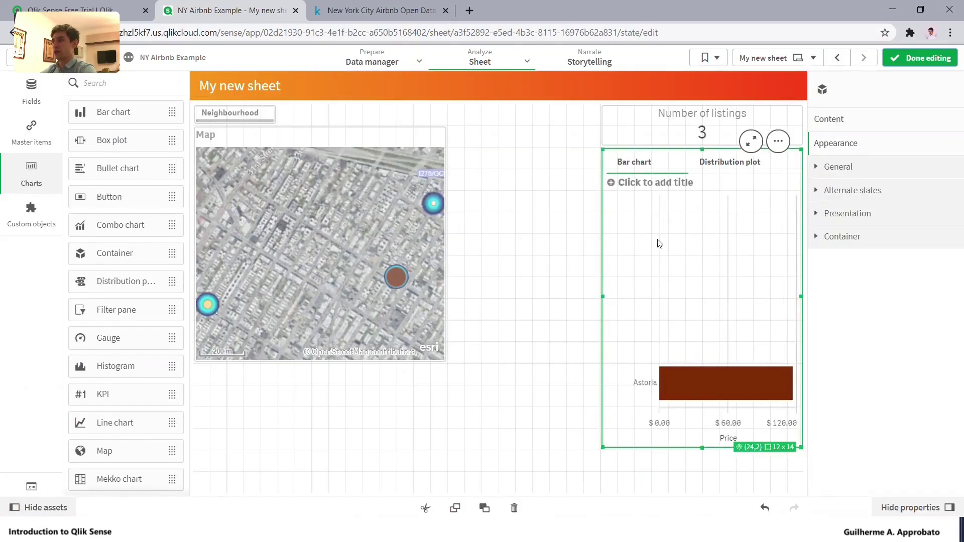
pyautogui.click(845, 122)
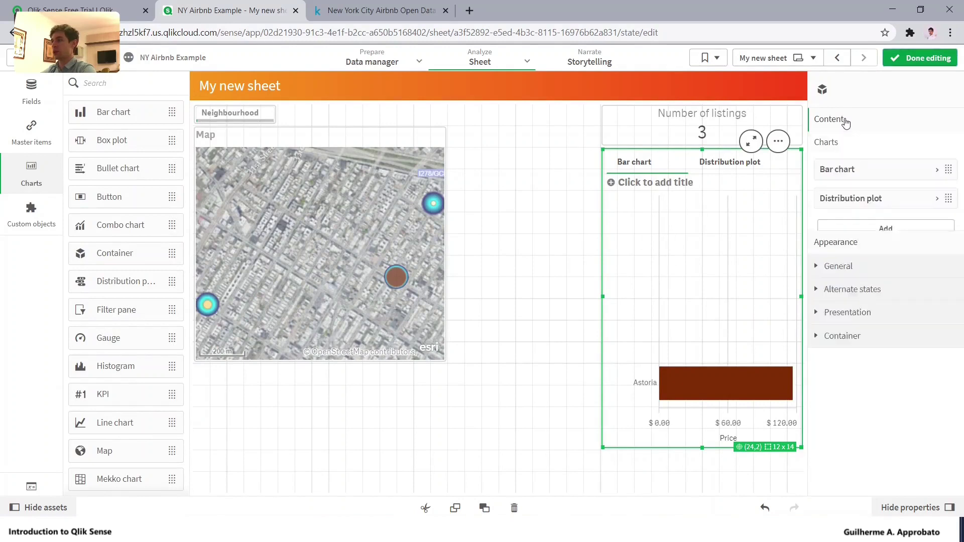
pyautogui.click(865, 172)
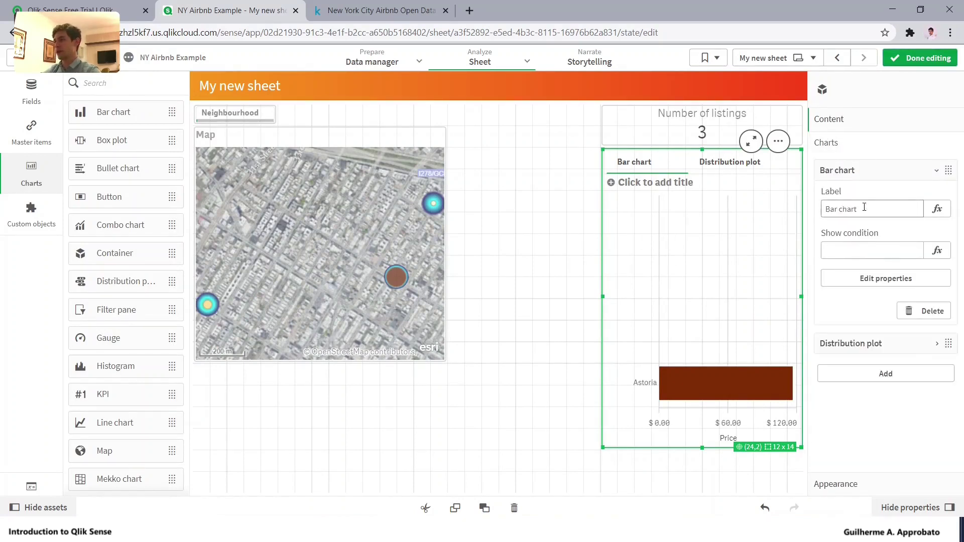
pyautogui.moveTo(866, 210); pyautogui.dragTo(813, 213)
pyautogui.click(873, 176)
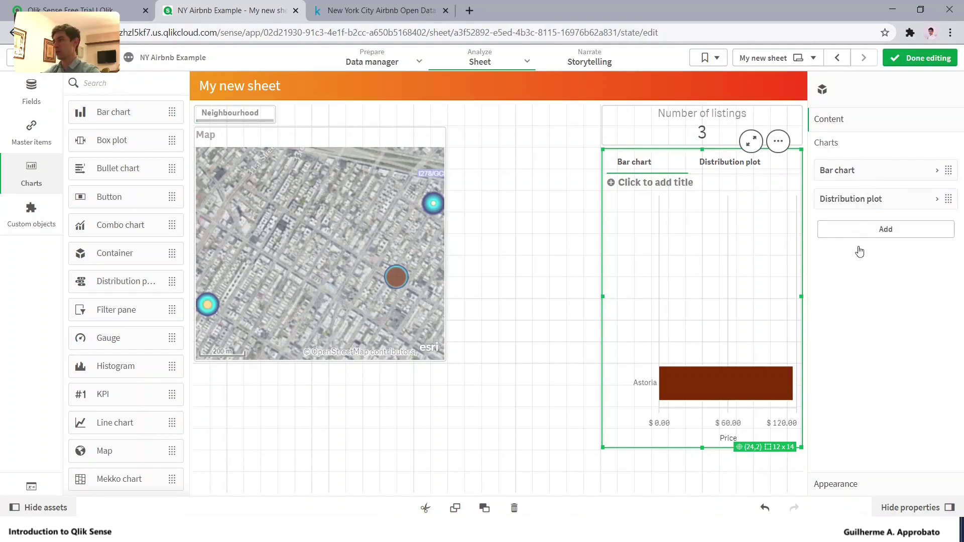
pyautogui.click(863, 201)
pyautogui.moveTo(886, 238); pyautogui.dragTo(825, 239)
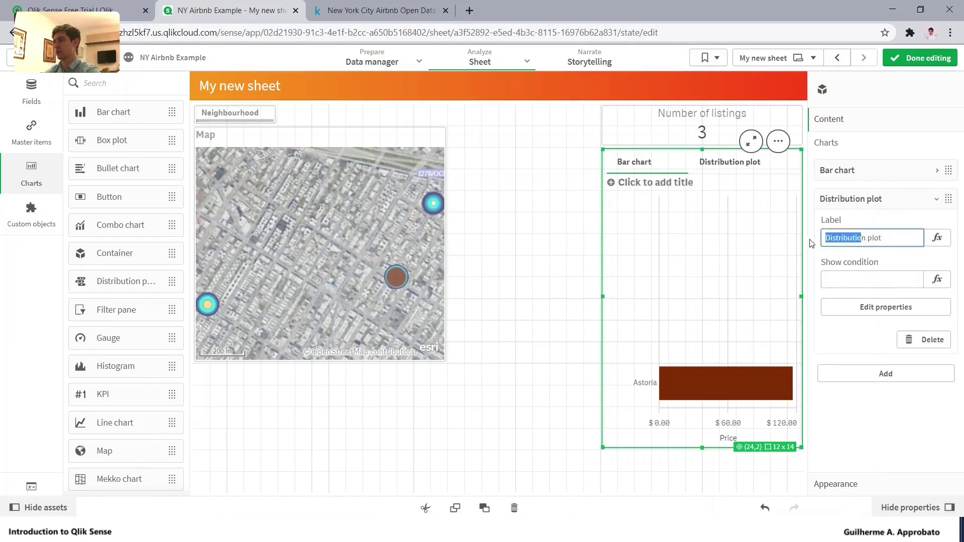
pyautogui.click(864, 205)
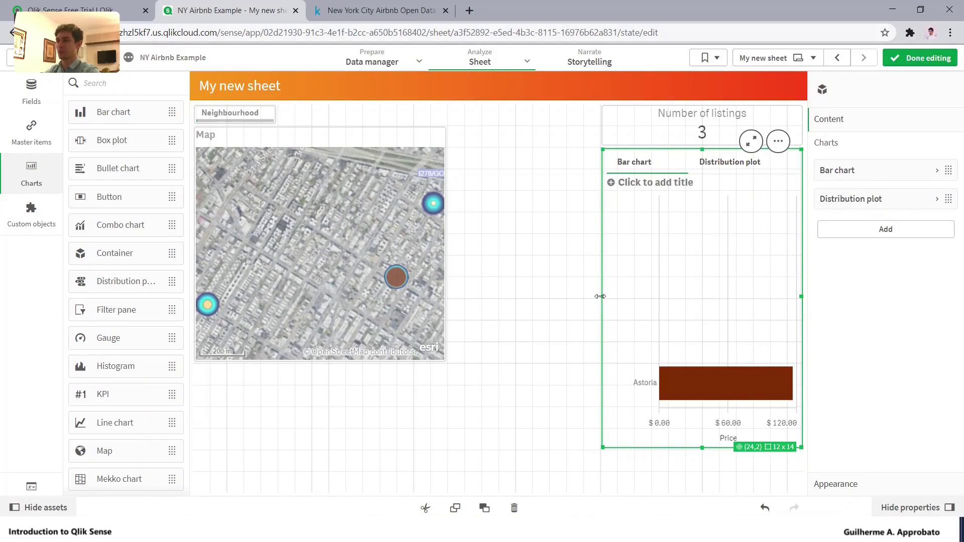
# Widen the container leftward toward the map and browse its context options without acting.
pyautogui.moveTo(602, 297); pyautogui.dragTo(501, 300)
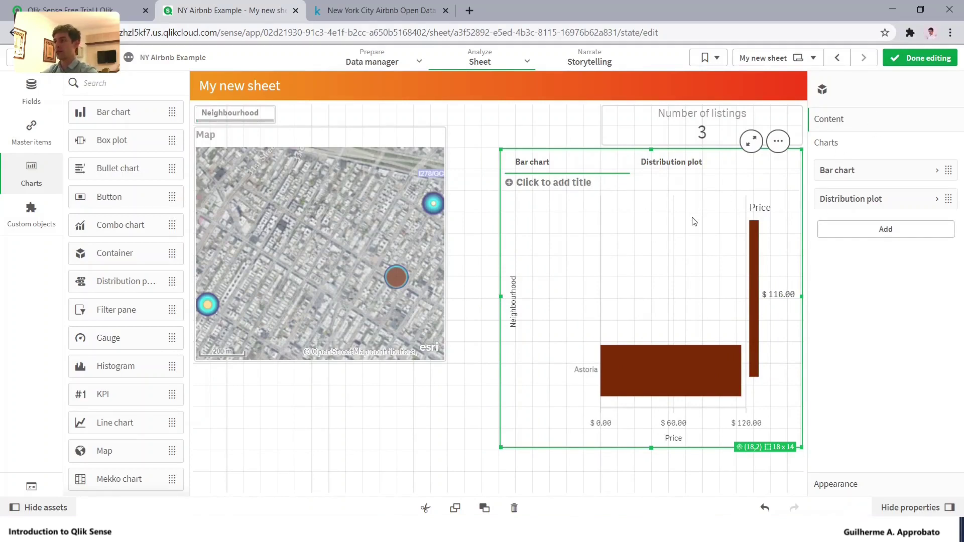
pyautogui.rightClick(657, 260)
pyautogui.click(683, 261)
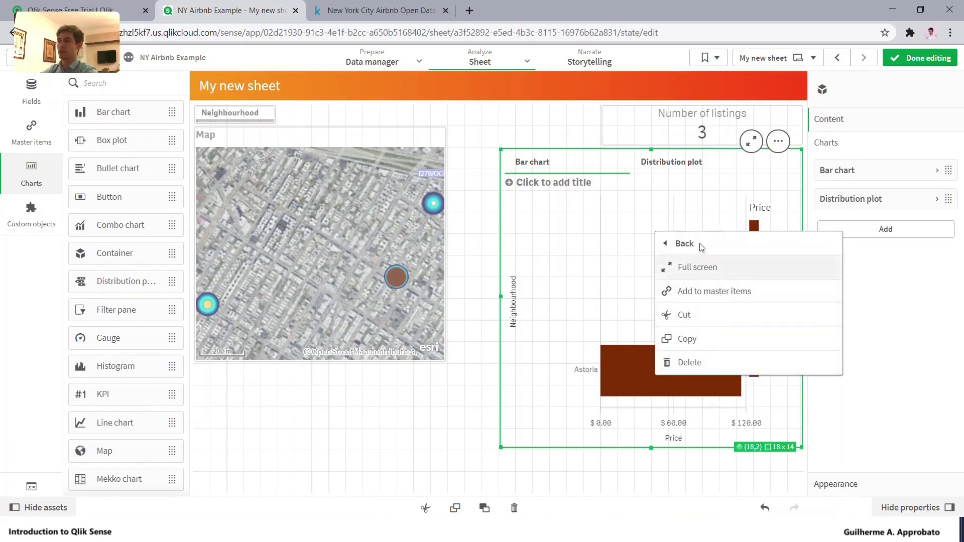
pyautogui.click(684, 243)
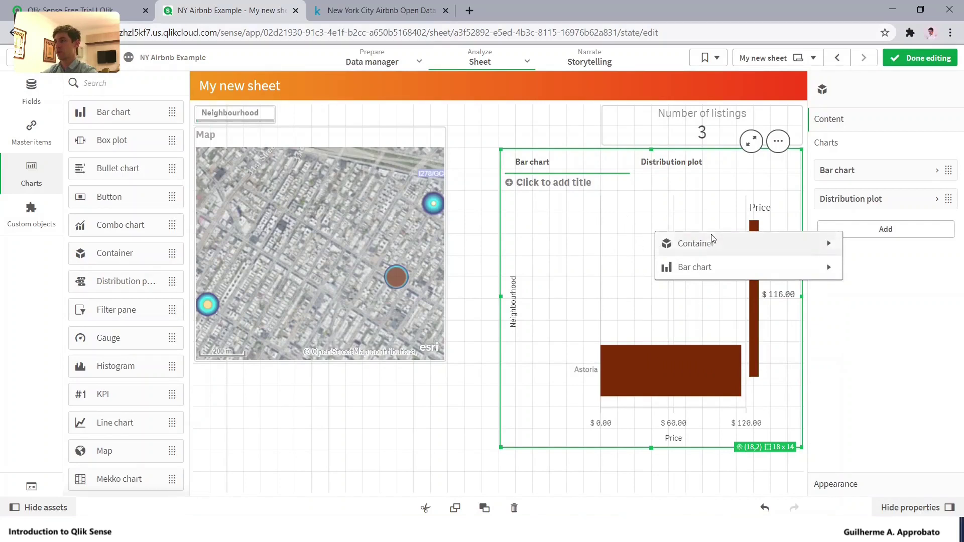
pyautogui.click(708, 209)
# Review the bar chart's data properties, then shrink the container from the left to 13 columns.
pyautogui.click(842, 173)
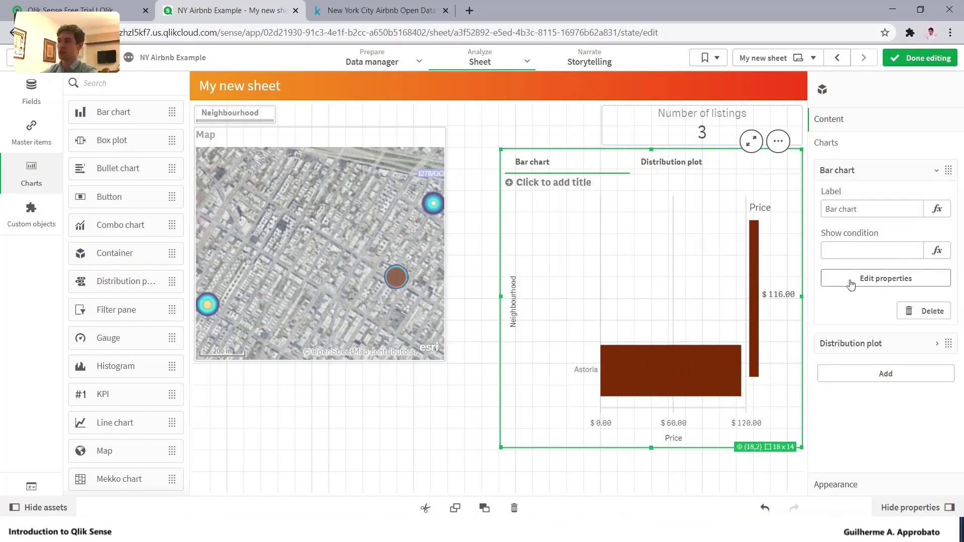
pyautogui.click(864, 284)
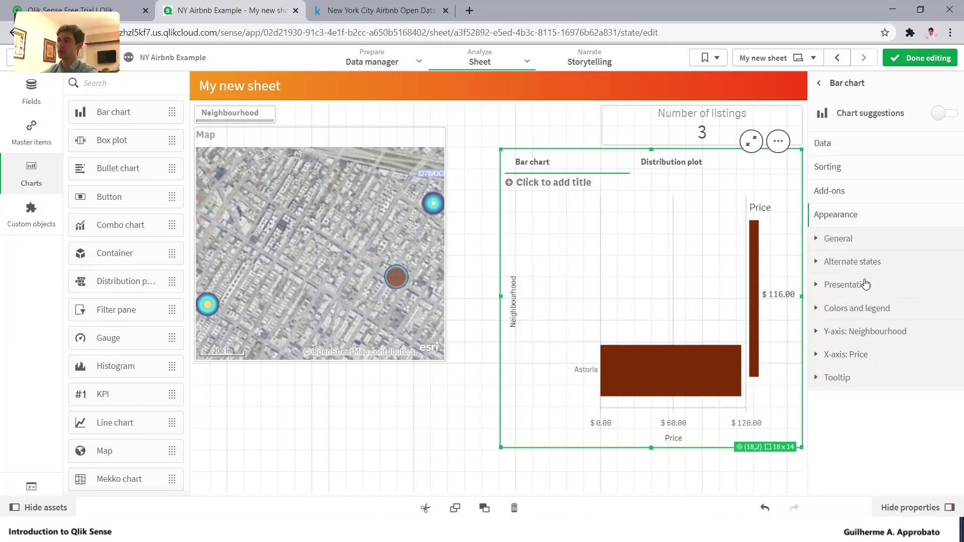
pyautogui.click(826, 144)
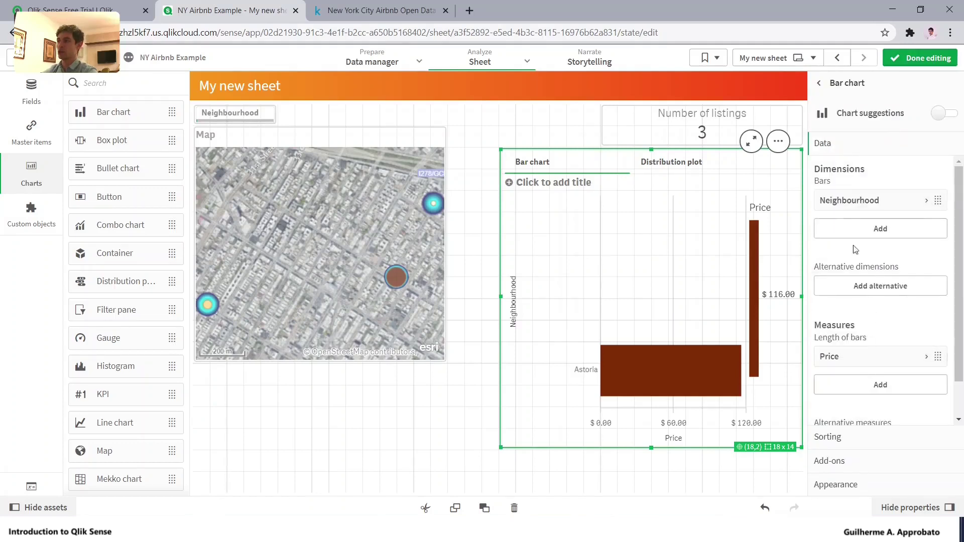
pyautogui.scroll(-1, 855, 282)
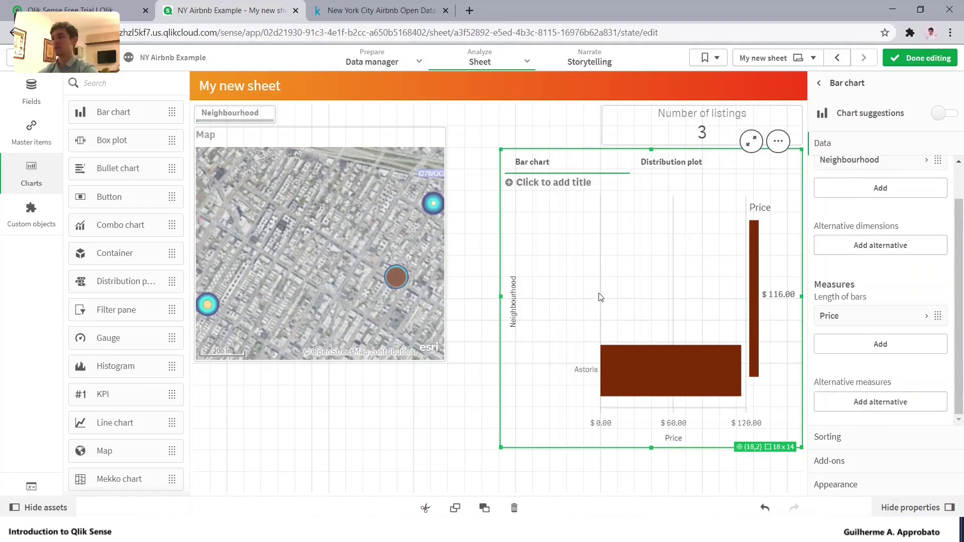
pyautogui.moveTo(501, 296); pyautogui.dragTo(584, 295)
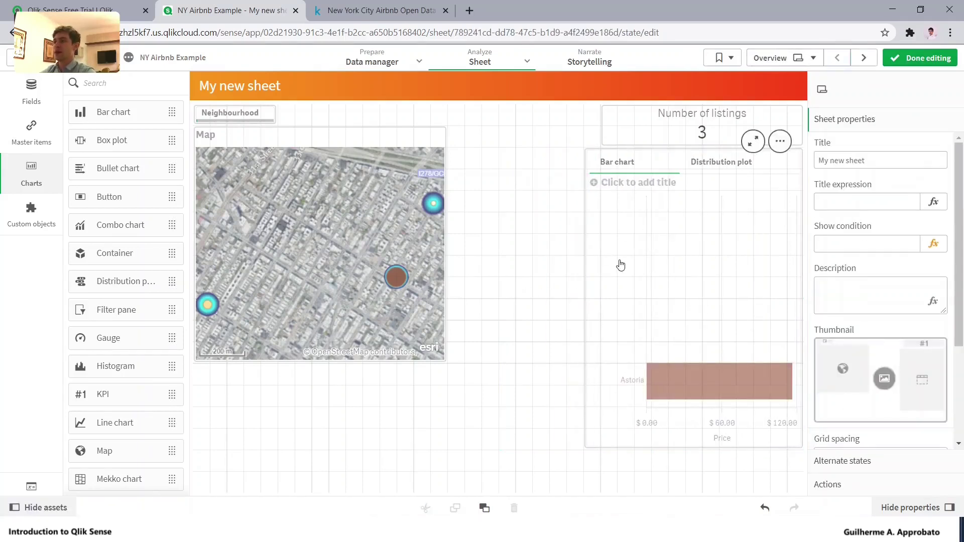
# Narrow the room_type pie chart below the map to the map's width and title it 'Number of Listings by Type'.
pyautogui.click(663, 201)
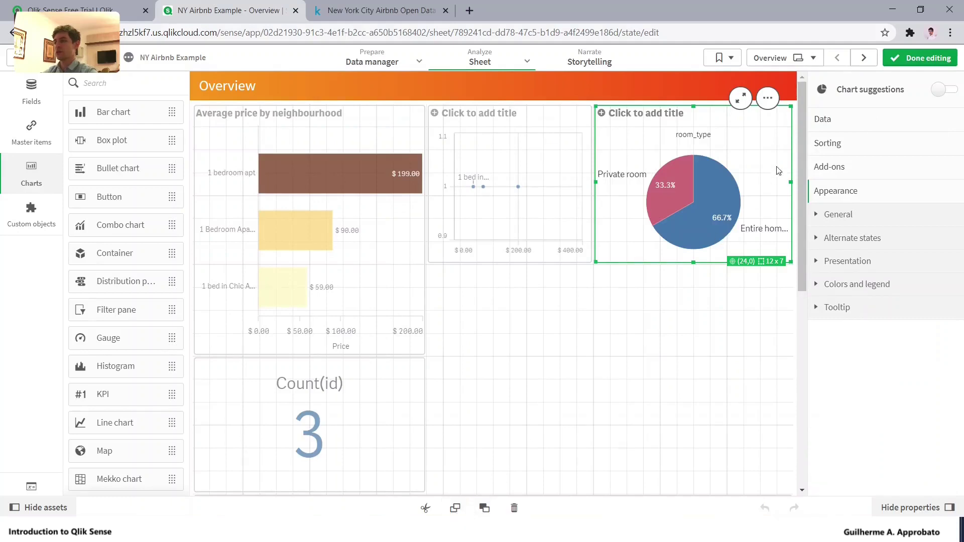
pyautogui.click(863, 58)
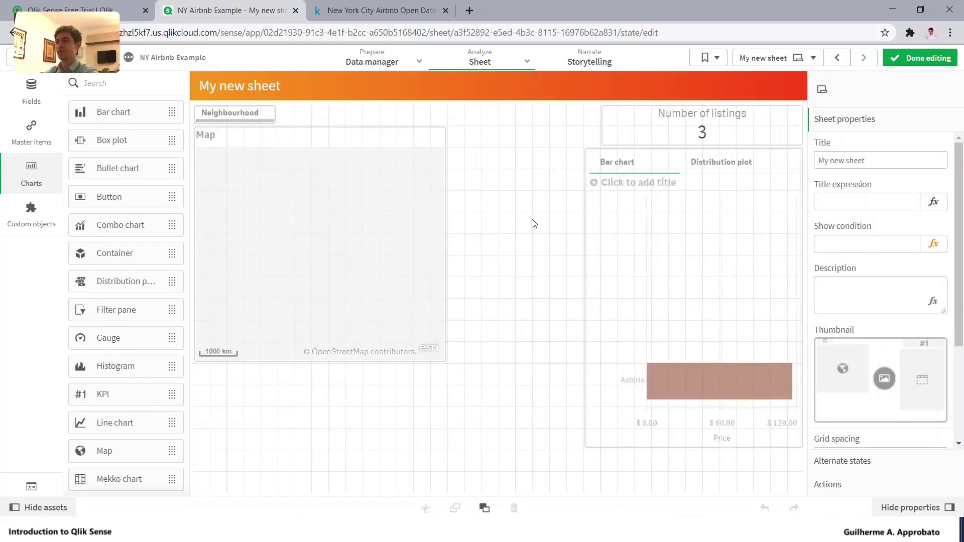
pyautogui.click(495, 426)
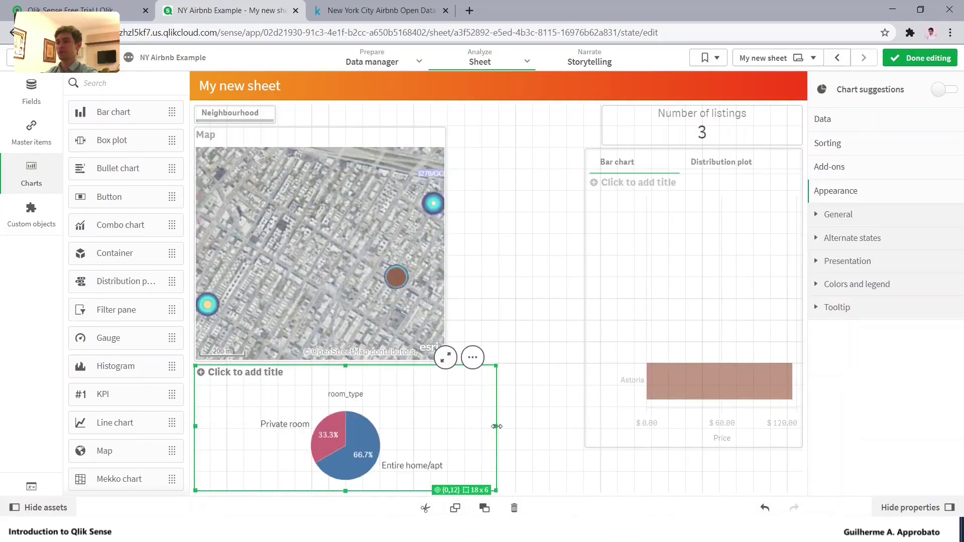
pyautogui.moveTo(497, 426); pyautogui.dragTo(447, 427)
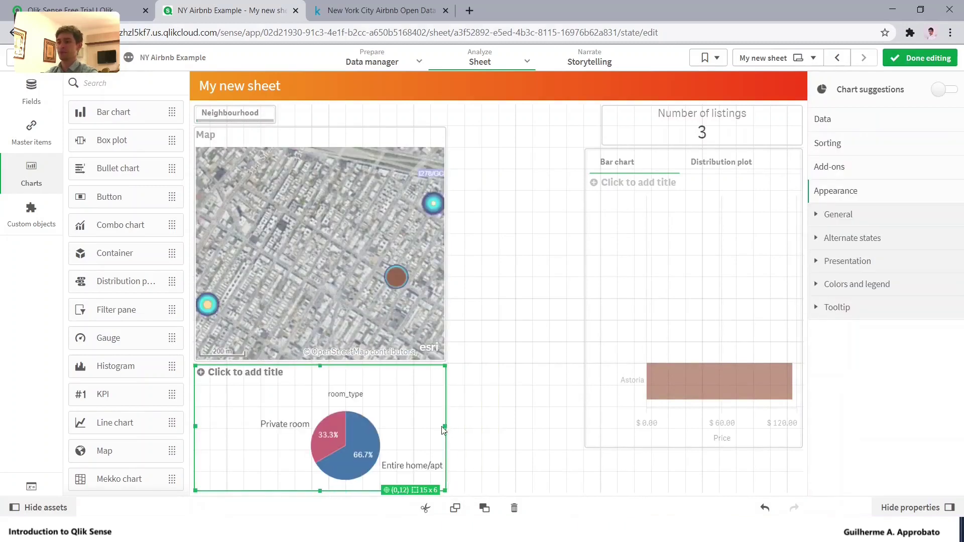
pyautogui.click(274, 372)
pyautogui.write('Number ')
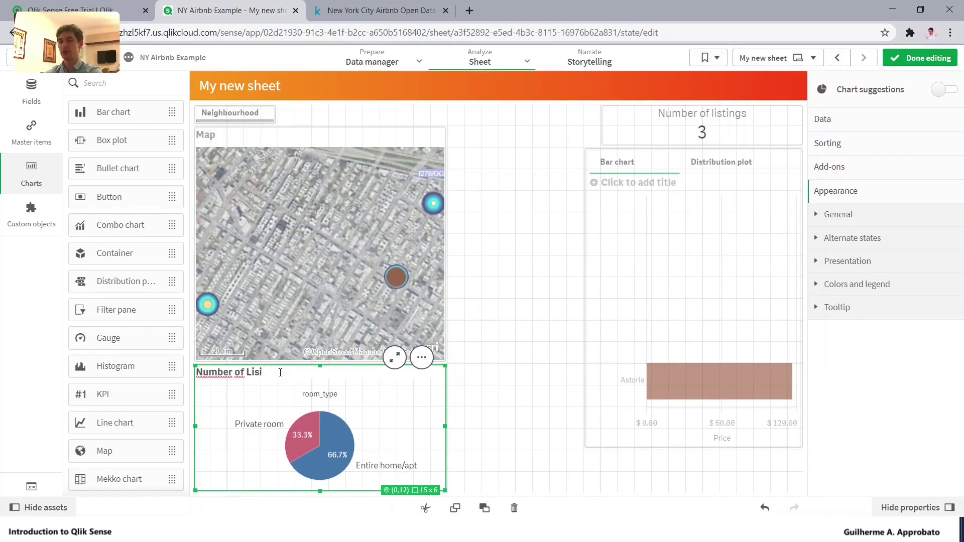
pyautogui.write('of Listings by Type')
pyautogui.press('Return')
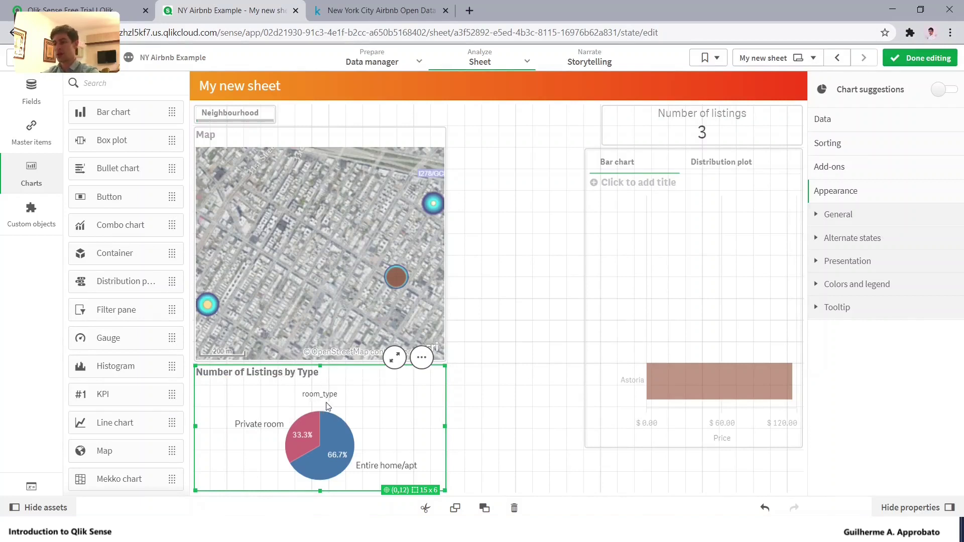
# Hide the pie chart's dimension label, turn it into a donut, and shrink its inner hole.
pyautogui.click(839, 290)
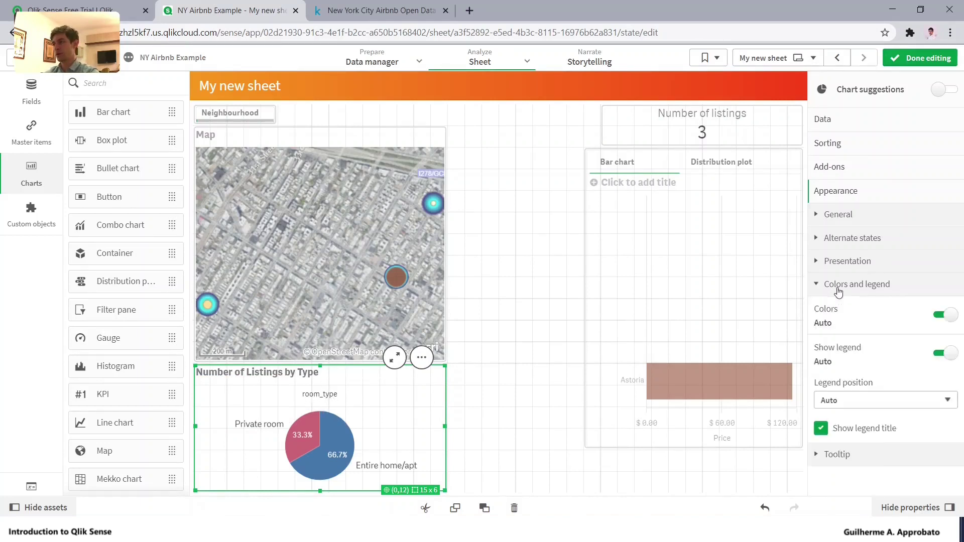
pyautogui.click(848, 263)
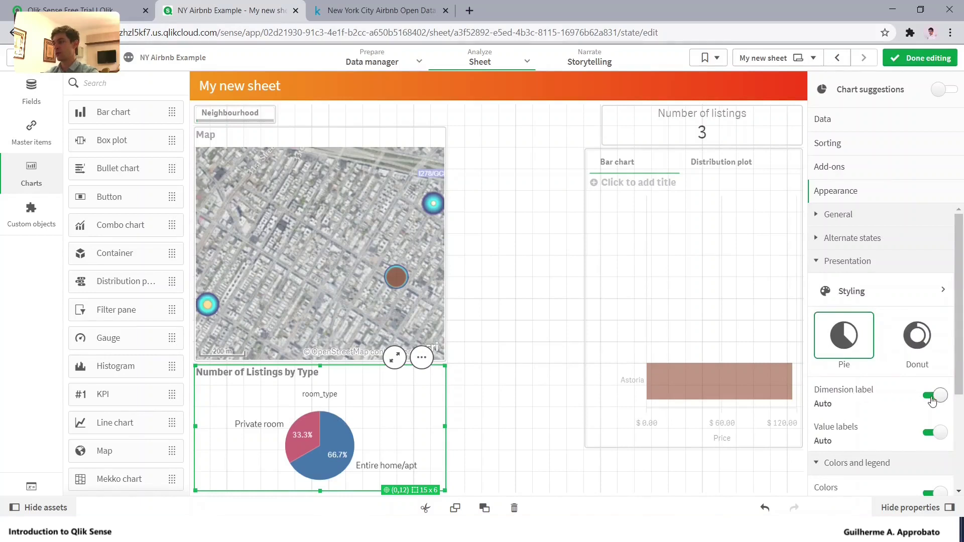
pyautogui.click(931, 398)
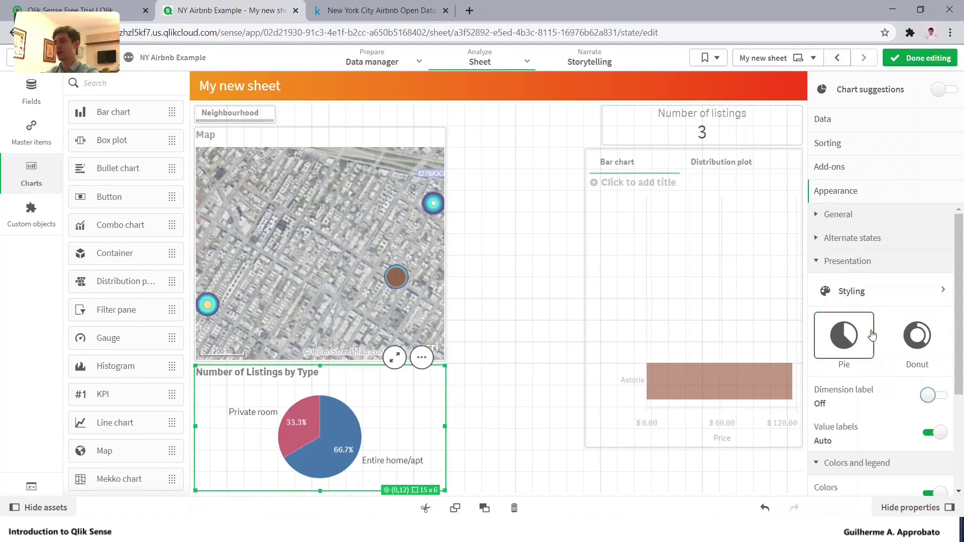
pyautogui.click(912, 332)
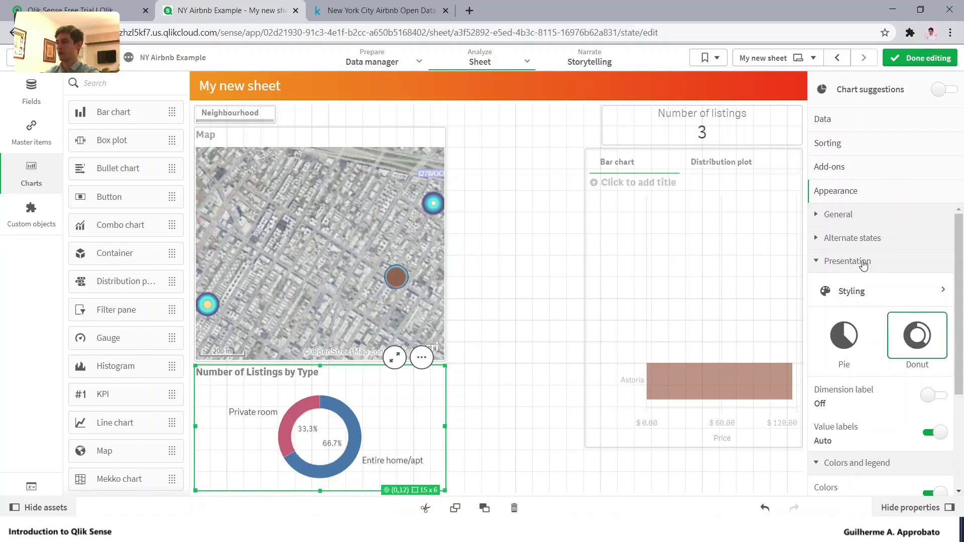
pyautogui.click(866, 296)
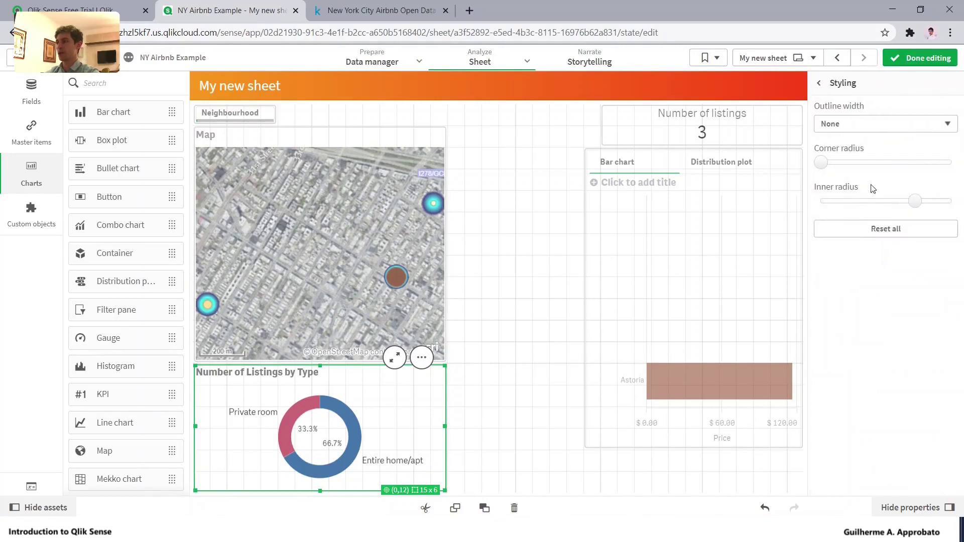
pyautogui.moveTo(915, 201); pyautogui.dragTo(879, 204)
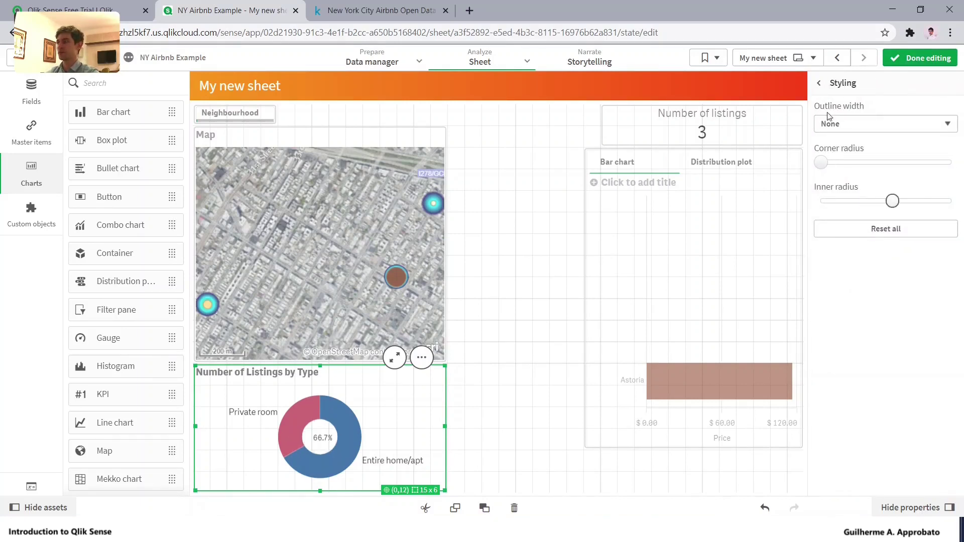
pyautogui.click(824, 83)
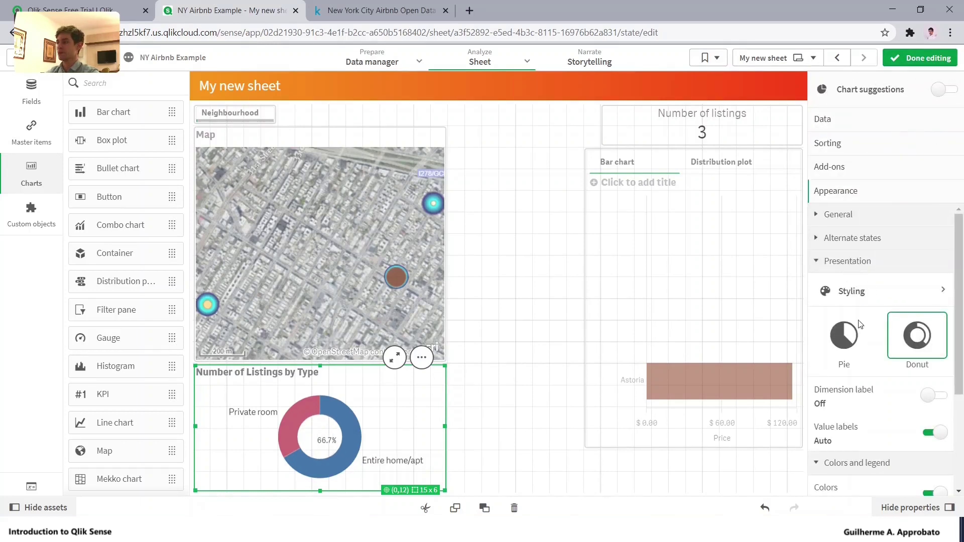
pyautogui.click(850, 268)
# Switch the donut to custom colouring by dimension, using Dimension 1.
pyautogui.click(938, 317)
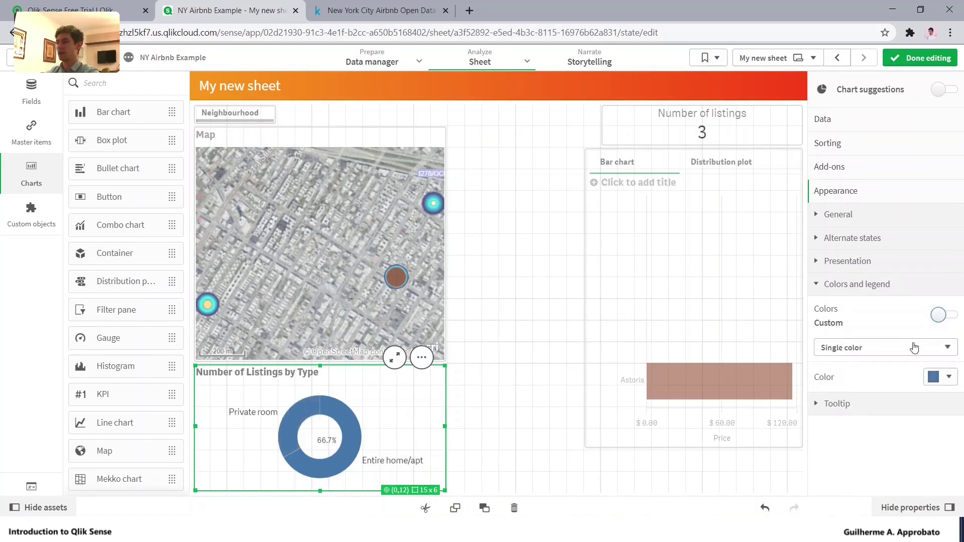
pyautogui.click(935, 348)
pyautogui.click(888, 377)
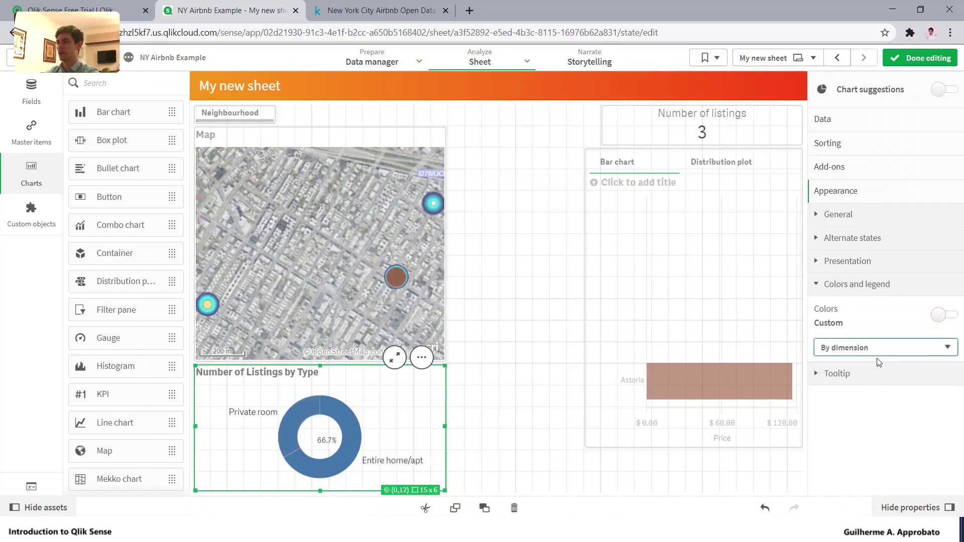
pyautogui.click(928, 390)
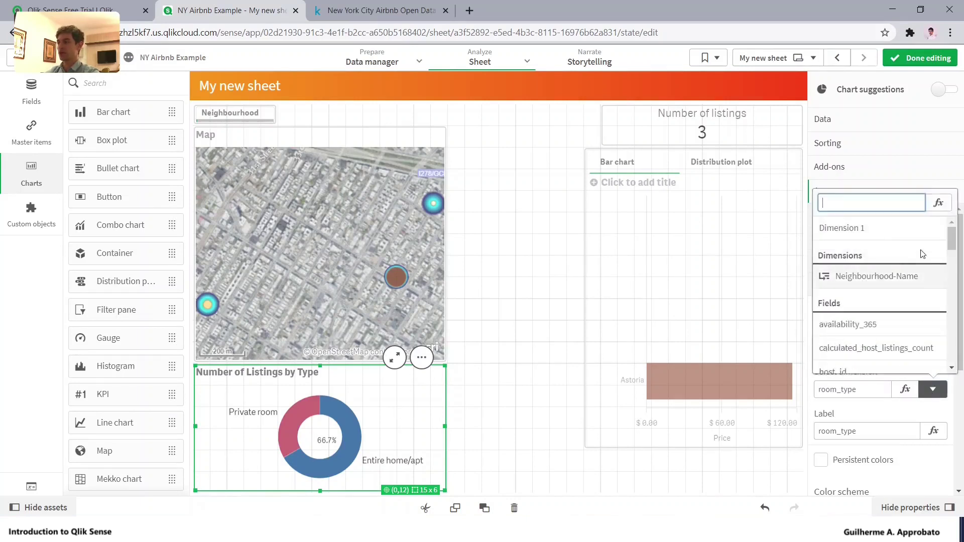
pyautogui.click(860, 236)
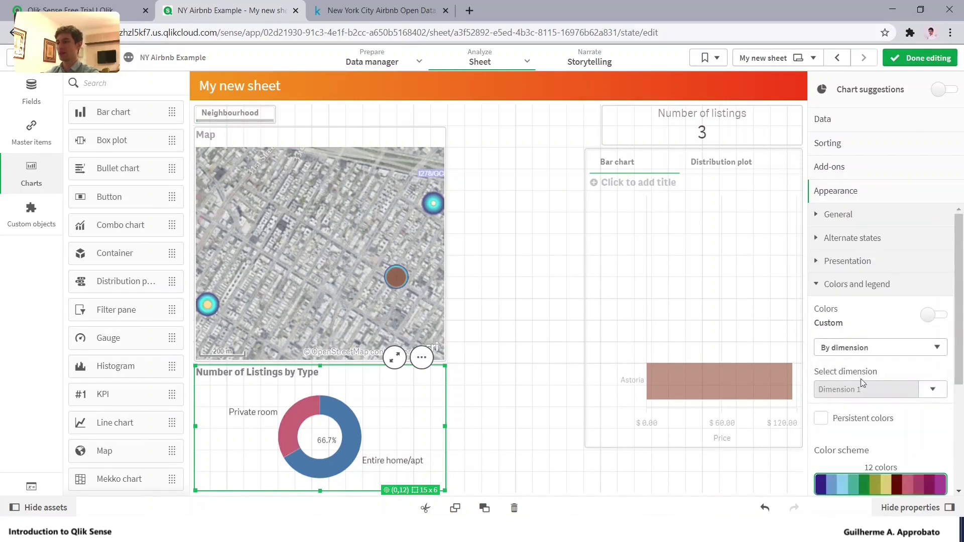
pyautogui.click(765, 508)
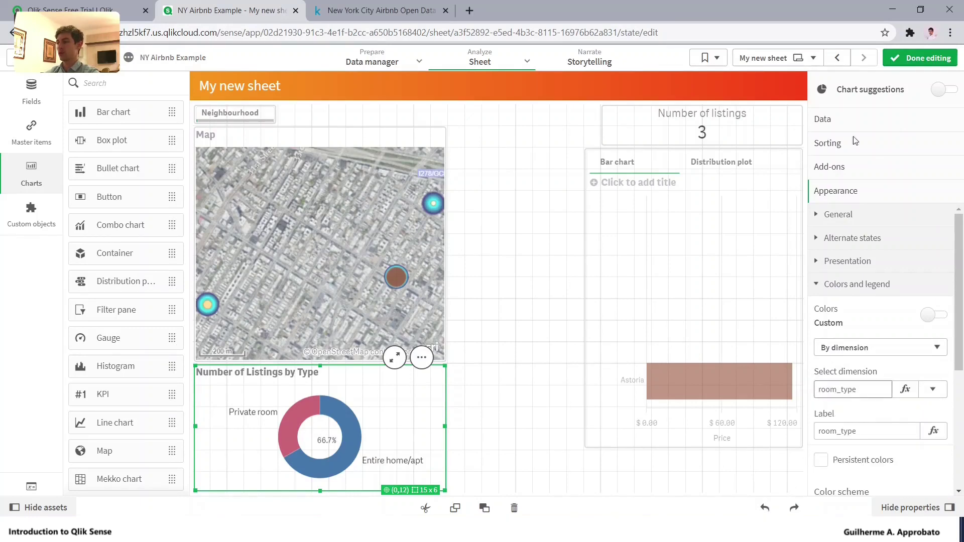
pyautogui.click(922, 59)
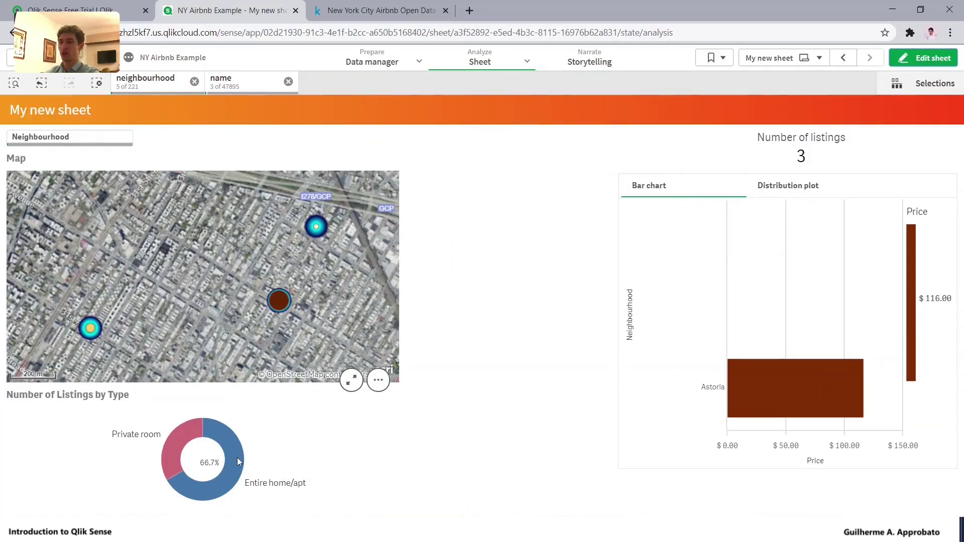
pyautogui.moveTo(238, 460)
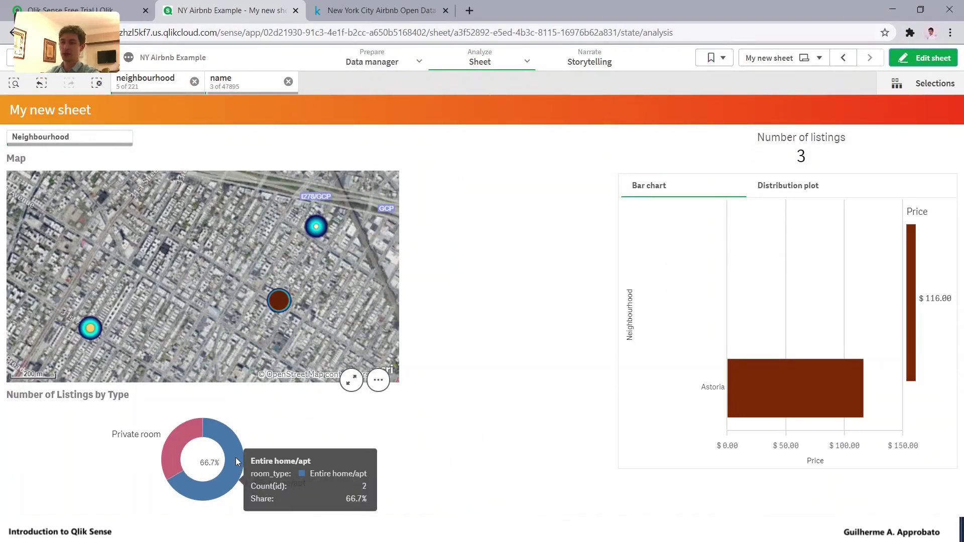
pyautogui.click(891, 59)
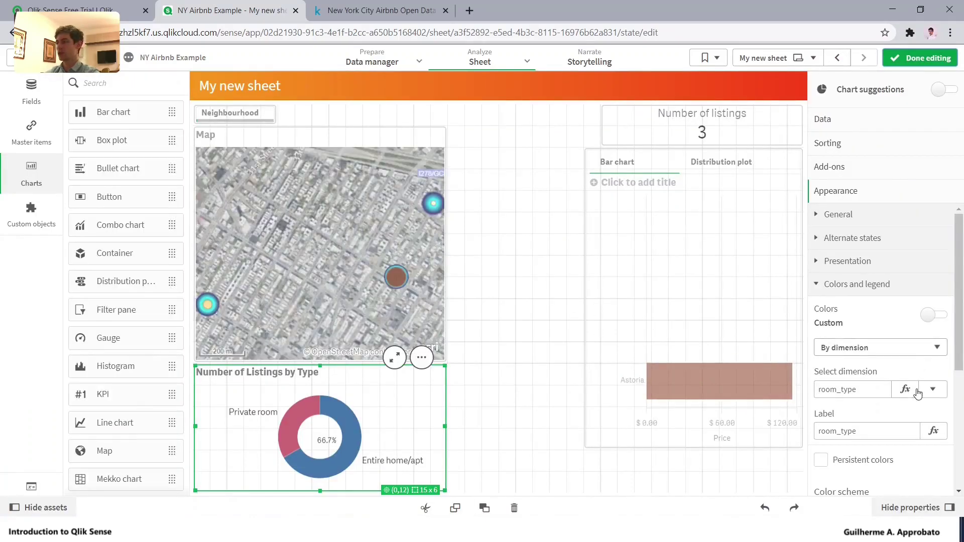
pyautogui.click(932, 393)
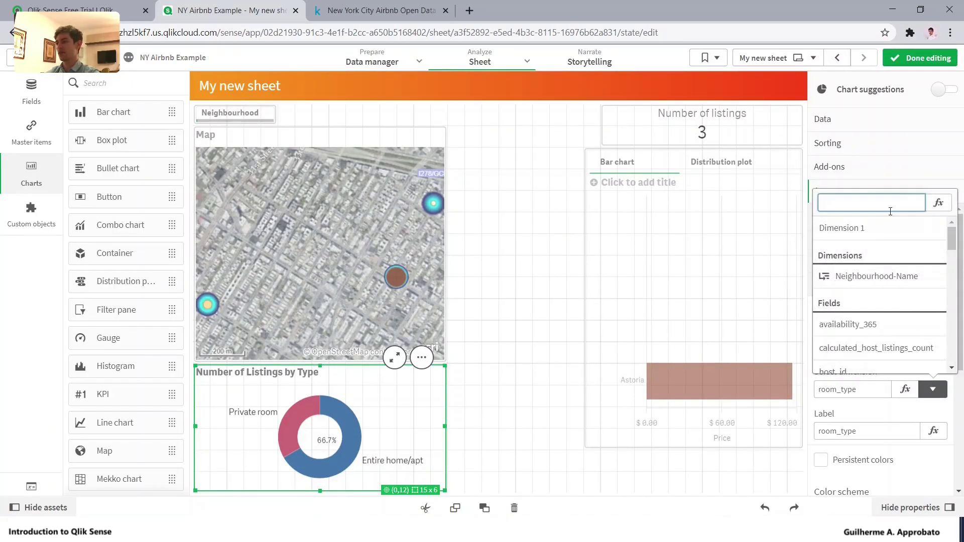
pyautogui.click(890, 233)
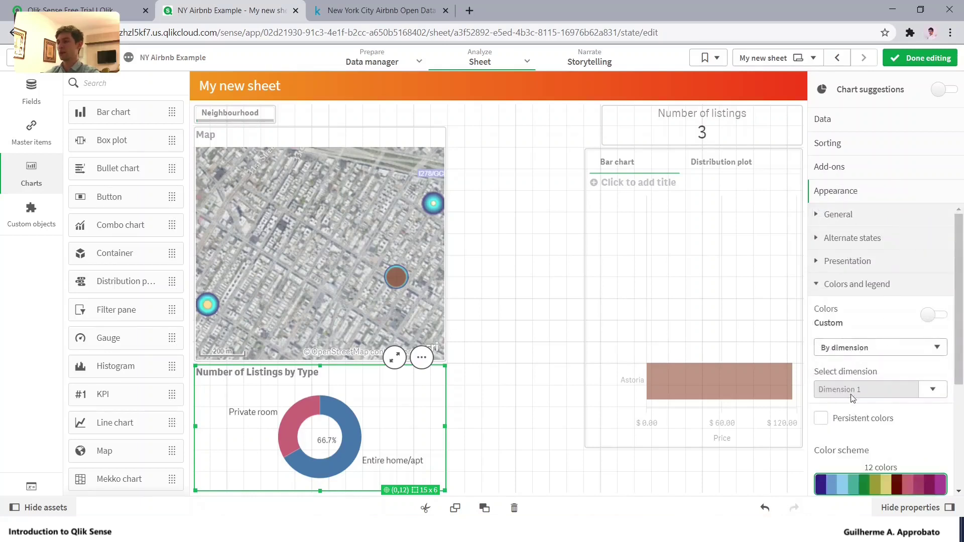
# Label the donut's count measure 'Number of listings'.
pyautogui.click(872, 126)
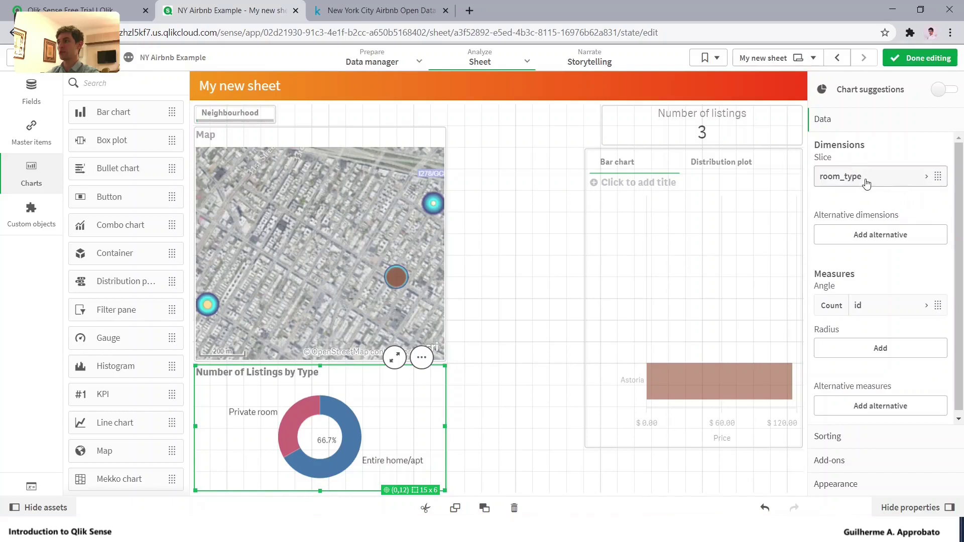
pyautogui.click(873, 305)
pyautogui.click(854, 380)
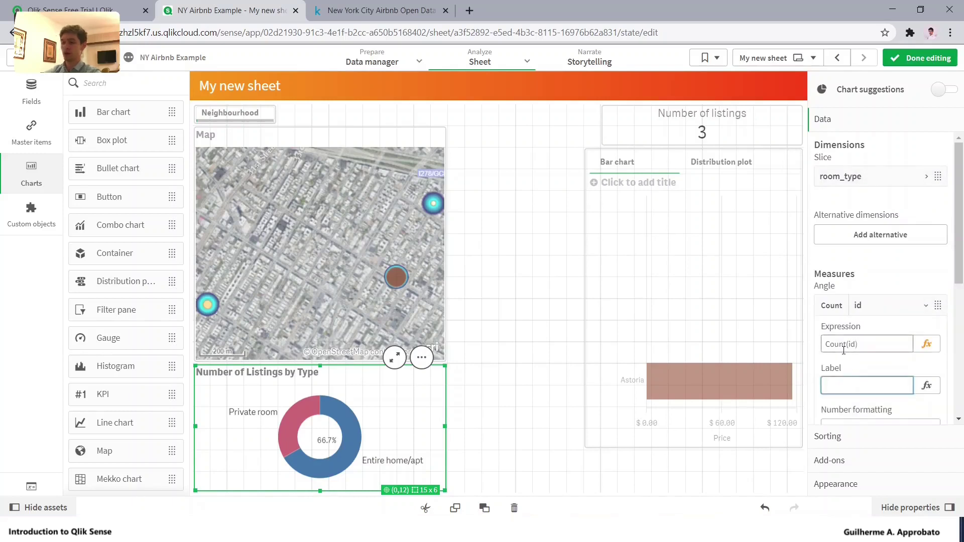
pyautogui.write('Number of listing')
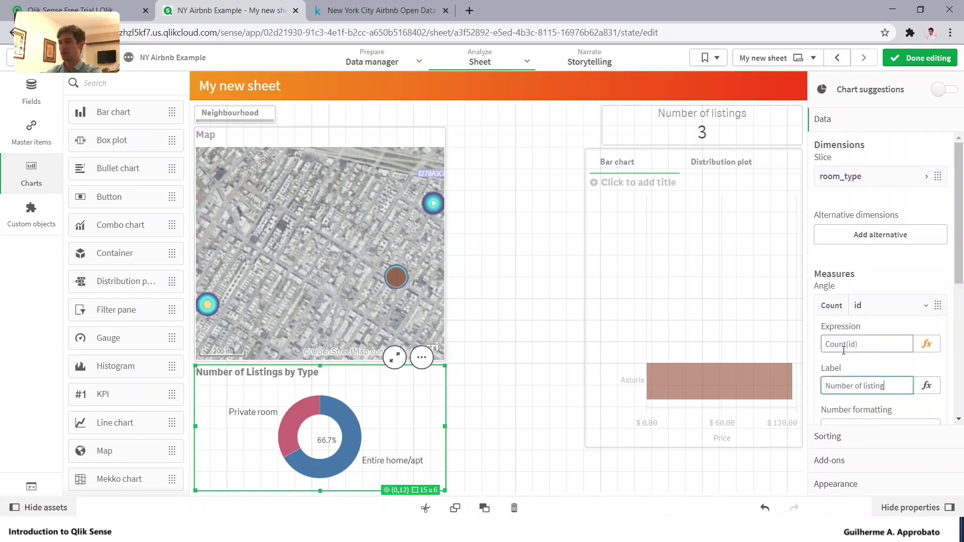
pyautogui.write('s')
pyautogui.press('Tab')
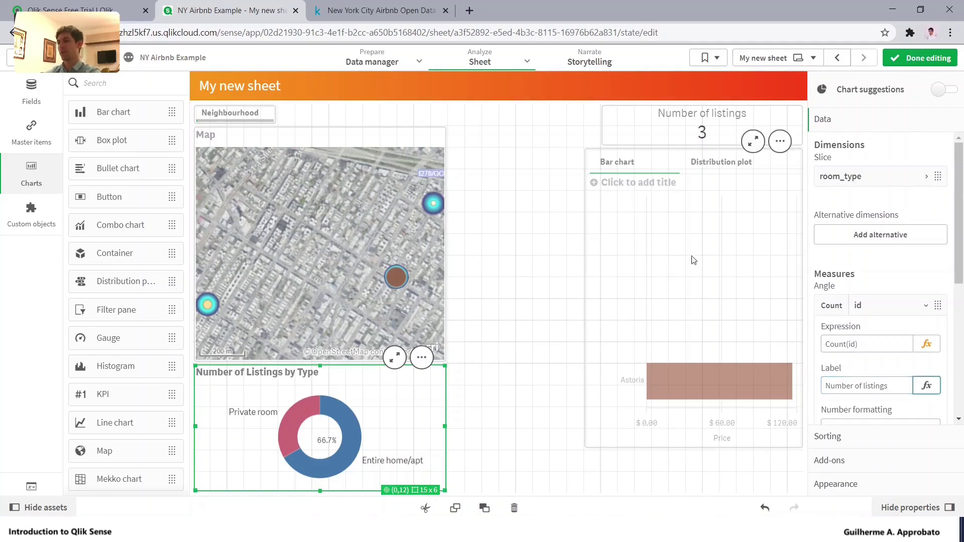
# Give the listings-by-type donut persistent colours.
pyautogui.click(871, 485)
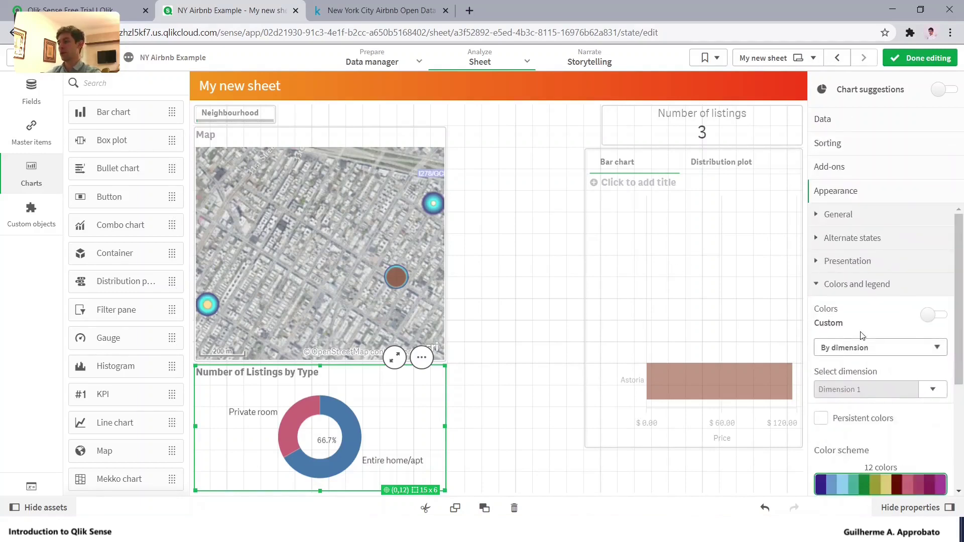
pyautogui.click(859, 423)
pyautogui.scroll(-3, 860, 412)
# Clear the listing-name selection so all 1,085 listings count, then reselect the donut for editing.
pyautogui.click(928, 58)
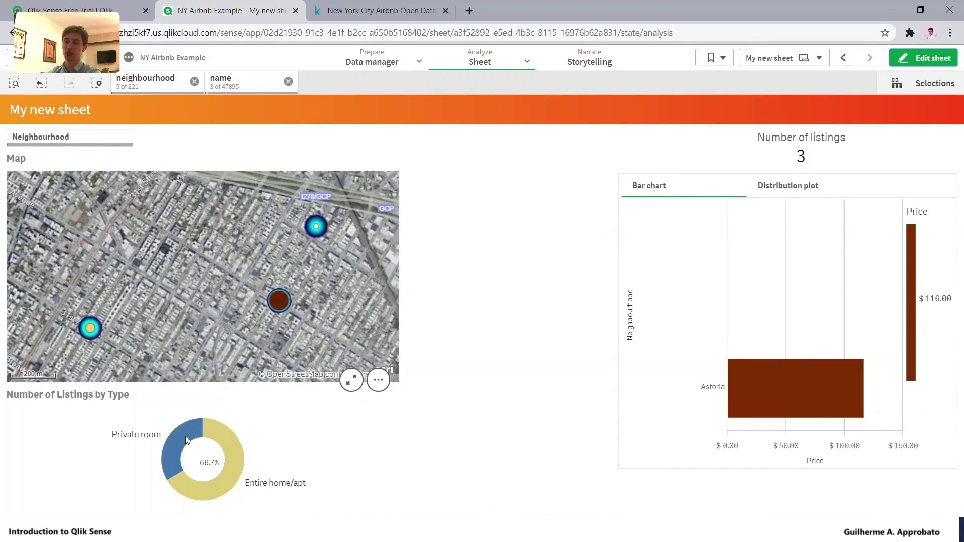
pyautogui.moveTo(186, 439)
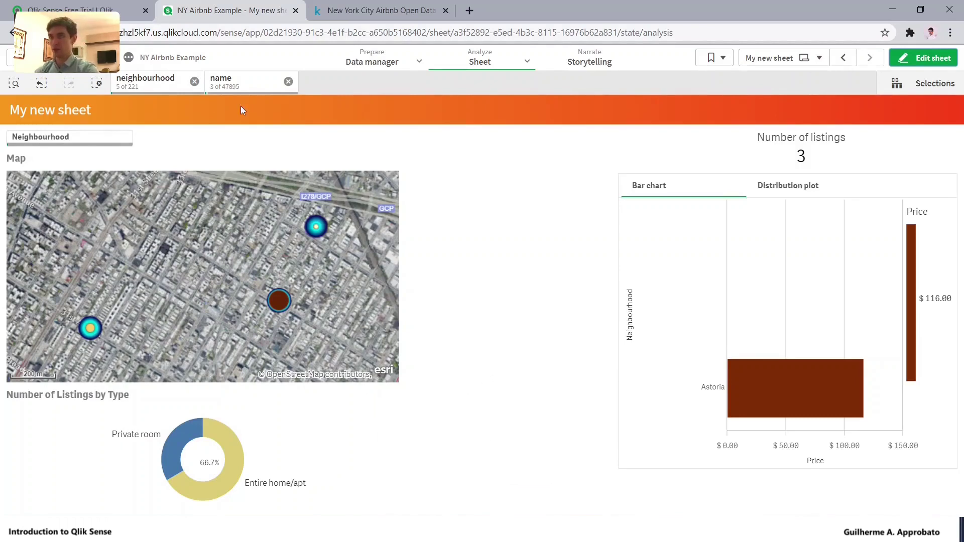
pyautogui.click(288, 82)
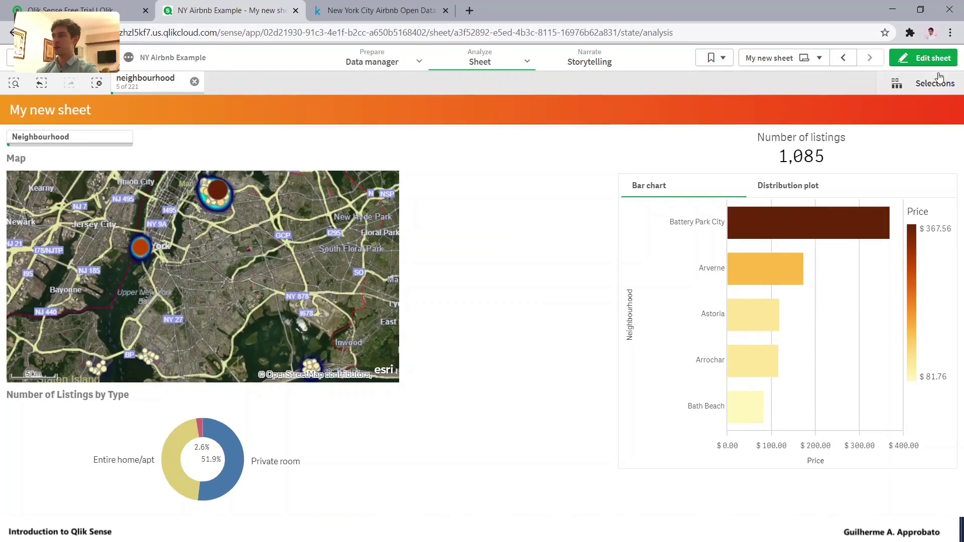
pyautogui.click(932, 58)
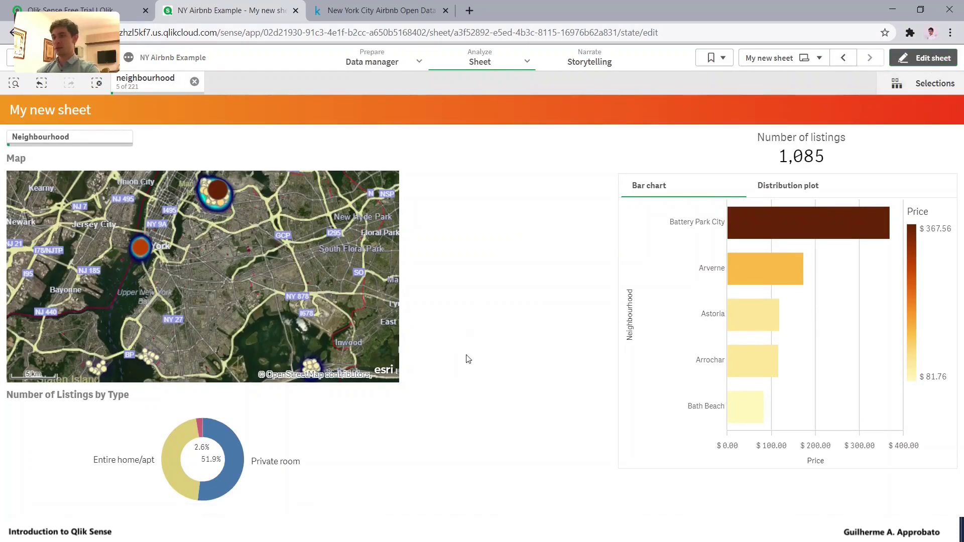
pyautogui.click(336, 431)
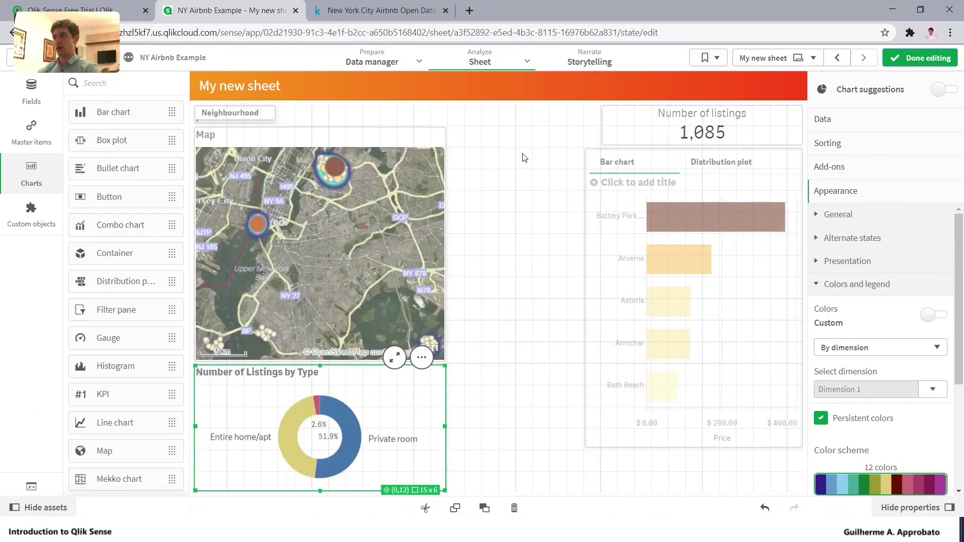
# Move the donut next to the bar chart container and make it shorter.
pyautogui.moveTo(372, 429); pyautogui.dragTo(442, 263)
pyautogui.click(442, 263)
pyautogui.click(523, 250)
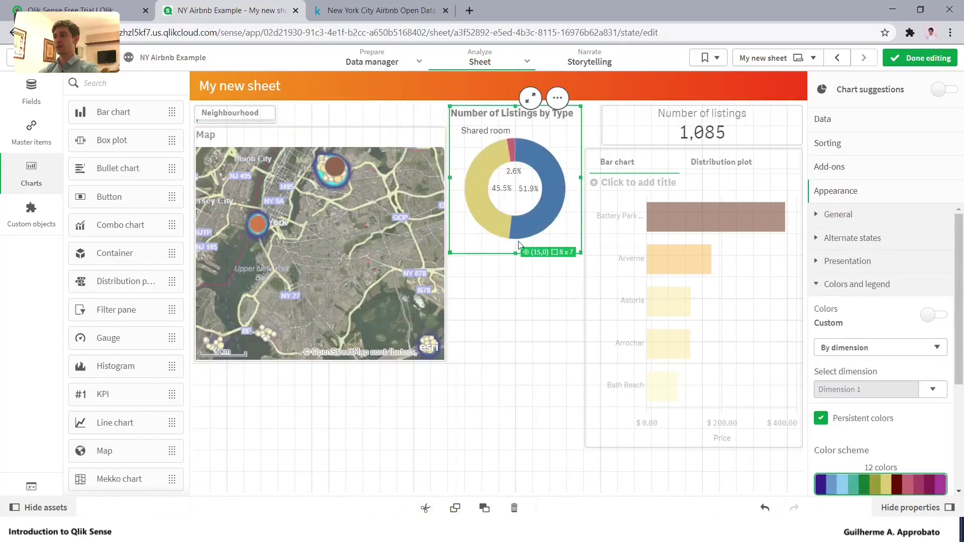
pyautogui.moveTo(520, 242); pyautogui.dragTo(520, 231)
# Extend the bar chart container at the bottom and shorten it from the top.
pyautogui.click(593, 442)
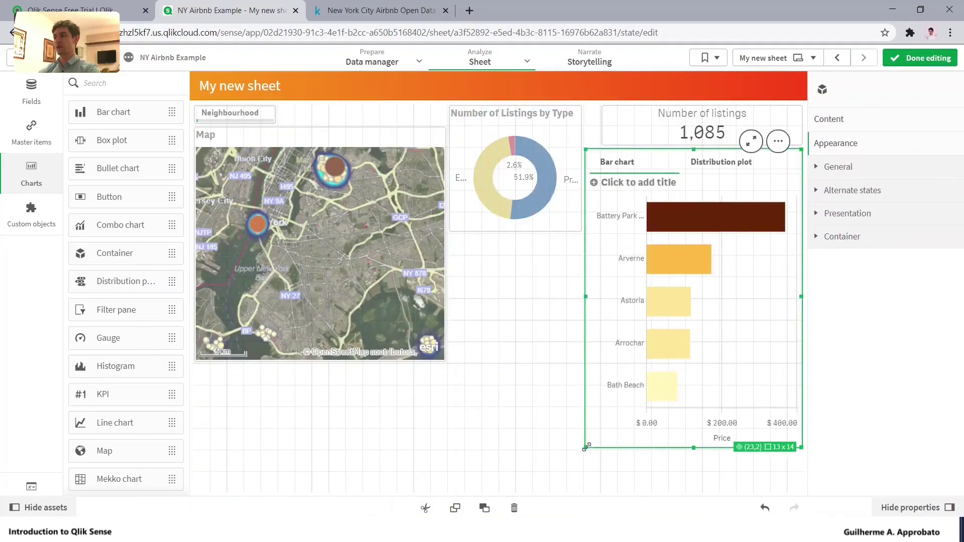
pyautogui.moveTo(584, 447); pyautogui.dragTo(585, 491)
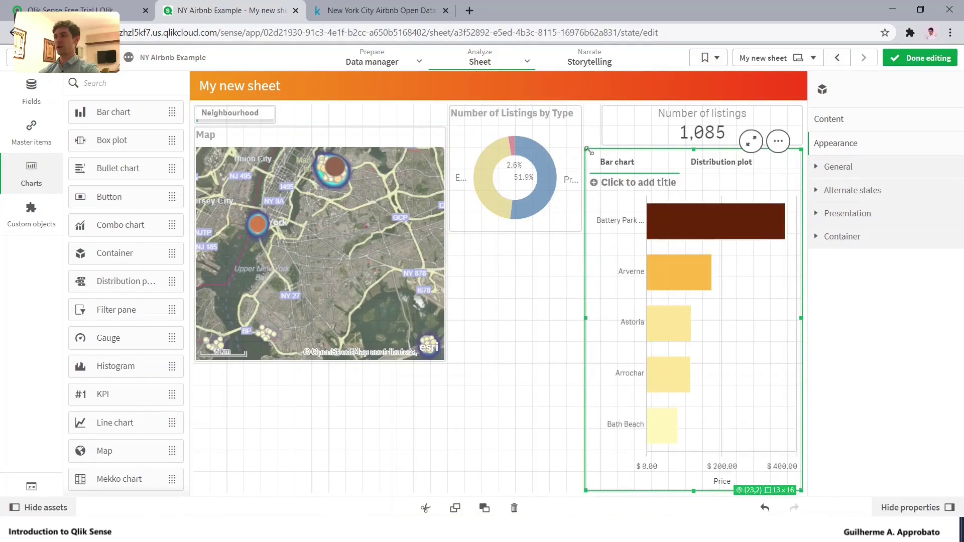
pyautogui.moveTo(589, 149); pyautogui.dragTo(588, 279)
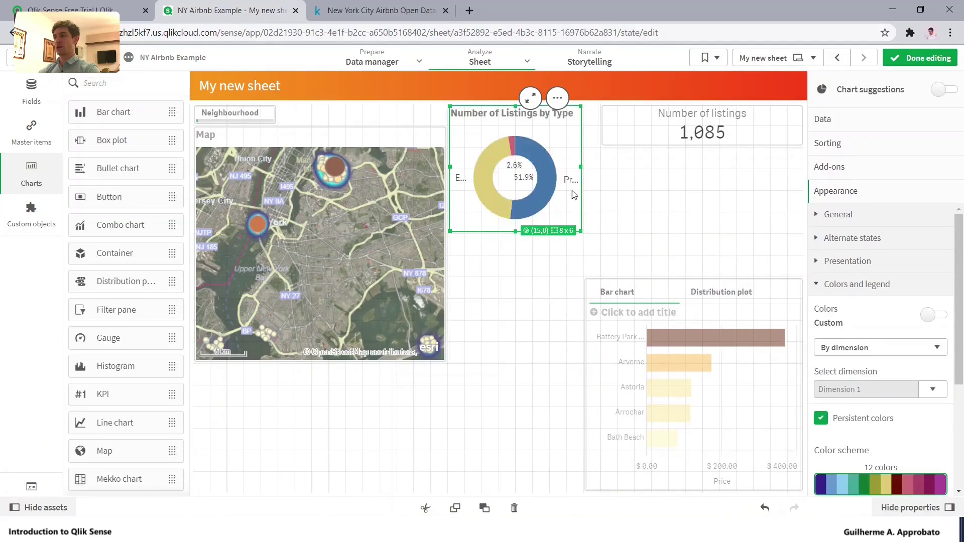
# Place the donut below the KPI and stretch the map to 14 by 16 cells.
pyautogui.moveTo(570, 191); pyautogui.dragTo(637, 209)
pyautogui.click(381, 302)
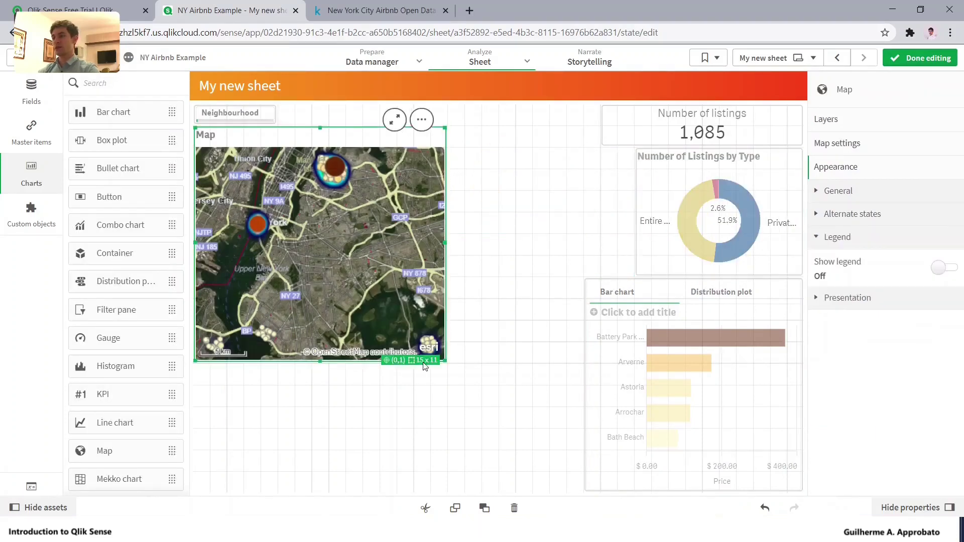
pyautogui.moveTo(444, 360); pyautogui.dragTo(418, 484)
pyautogui.click(673, 266)
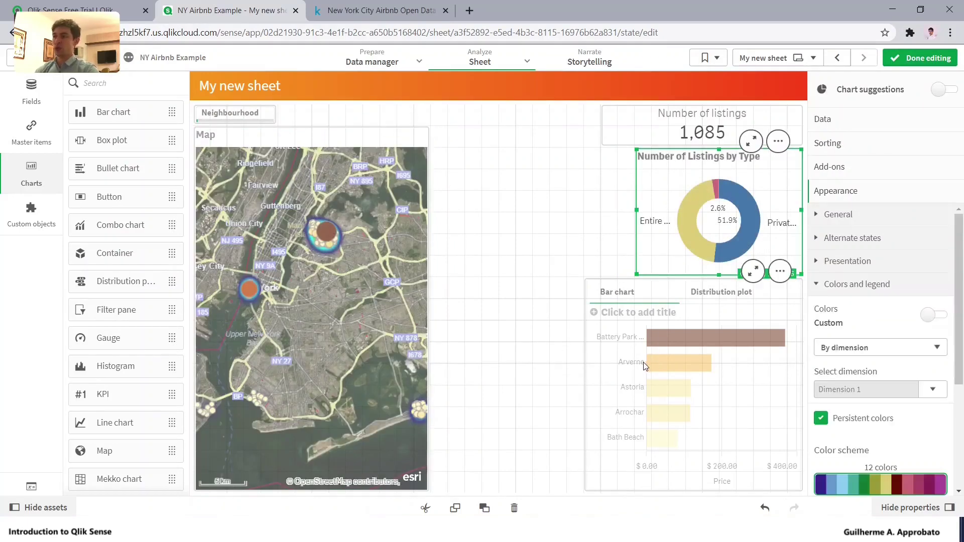
pyautogui.click(645, 366)
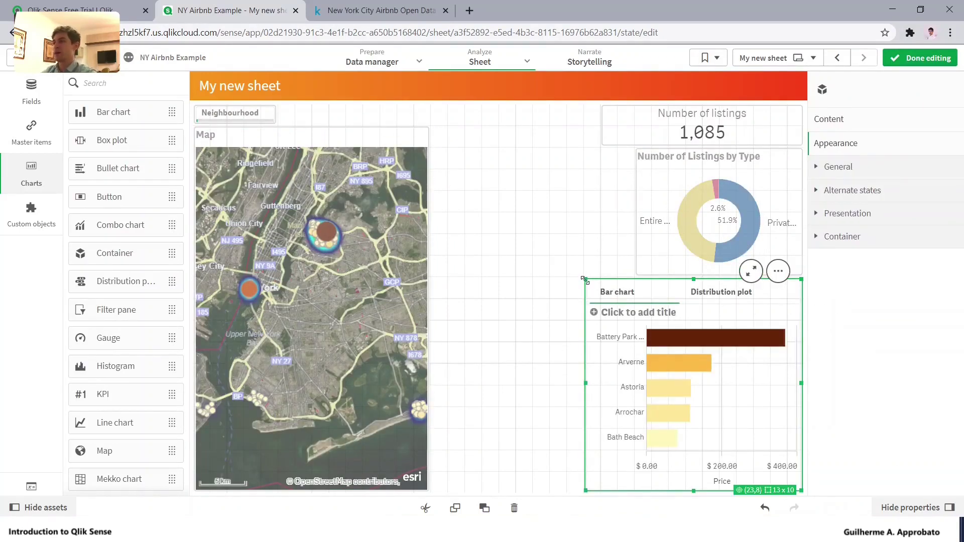
# Widen the chart container leftward to 22 by 8 cells and give its bar chart vertical bars.
pyautogui.moveTo(584, 279); pyautogui.dragTo(433, 323)
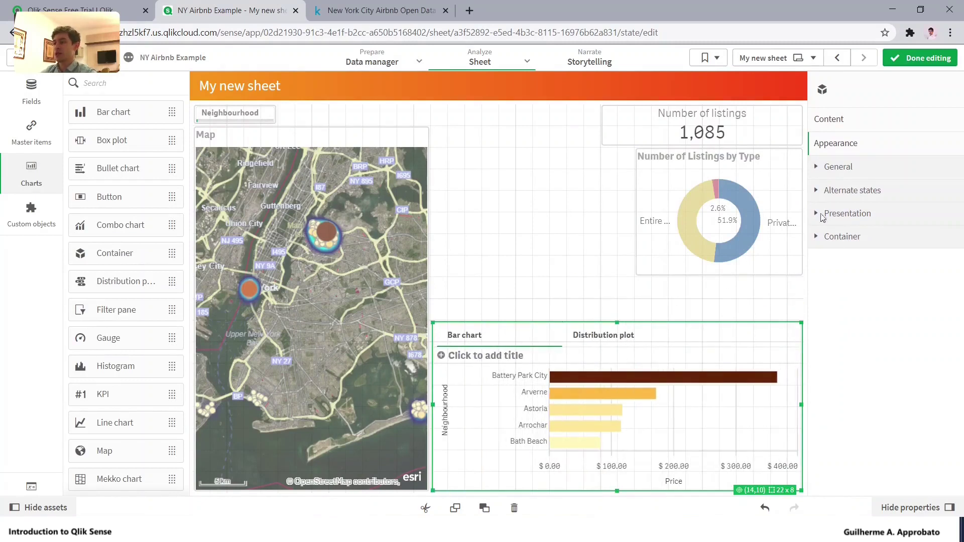
pyautogui.click(844, 120)
pyautogui.click(858, 173)
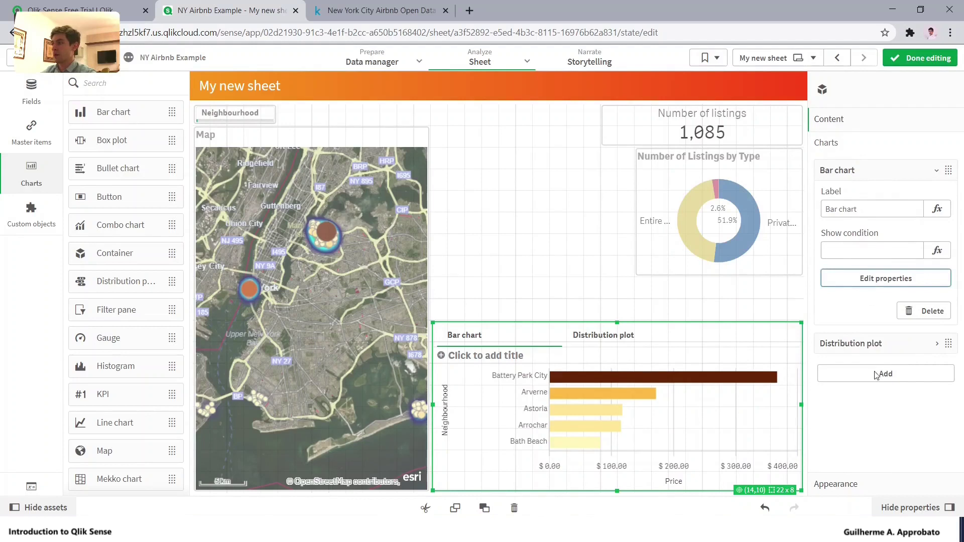
pyautogui.click(863, 494)
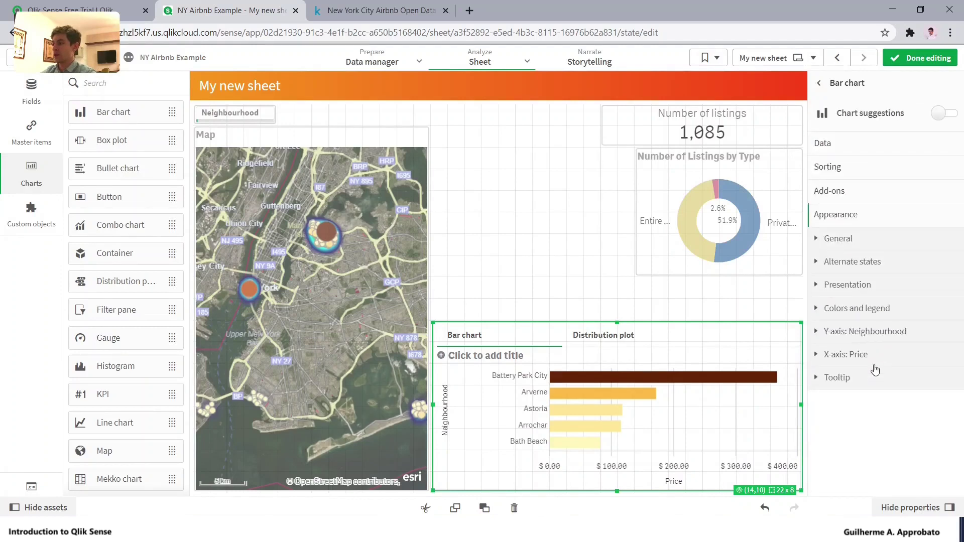
pyautogui.click(868, 285)
pyautogui.click(821, 371)
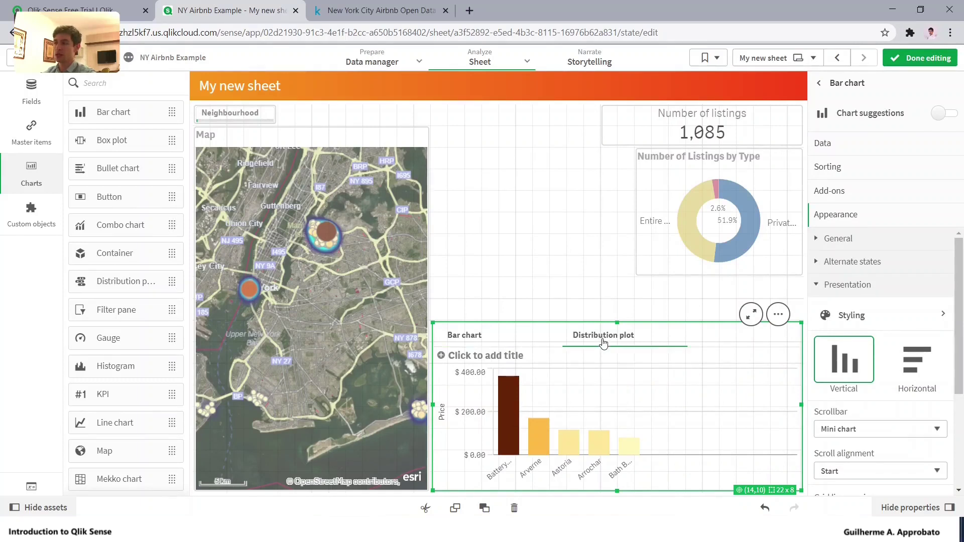
# Keep the distribution plot horizontal after trying vertical, and resize the donut to 8 by 8 cells.
pyautogui.click(603, 343)
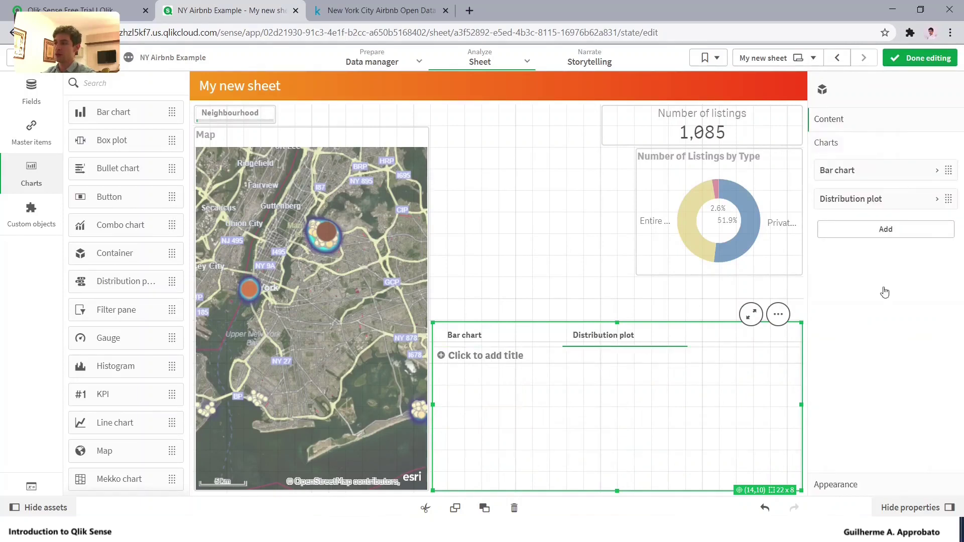
pyautogui.click(884, 206)
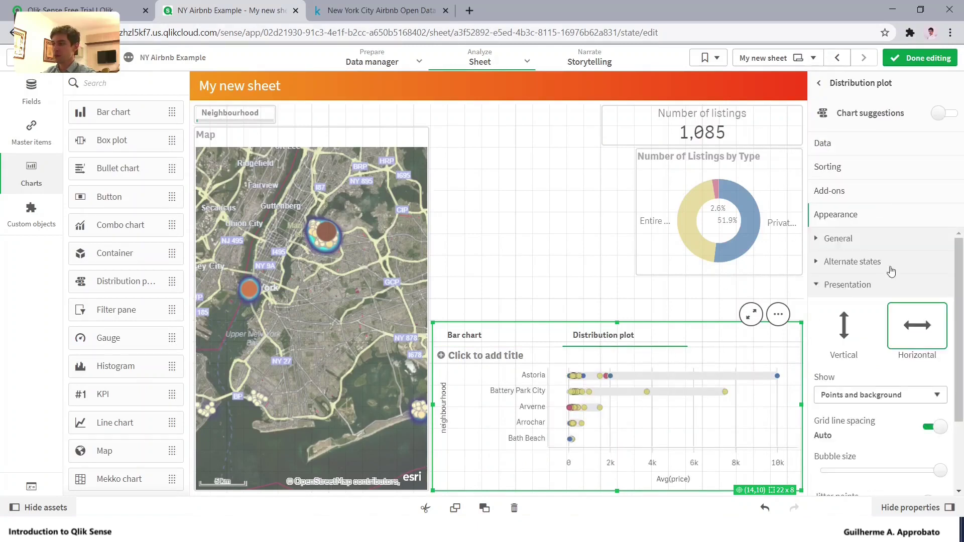
pyautogui.click(850, 341)
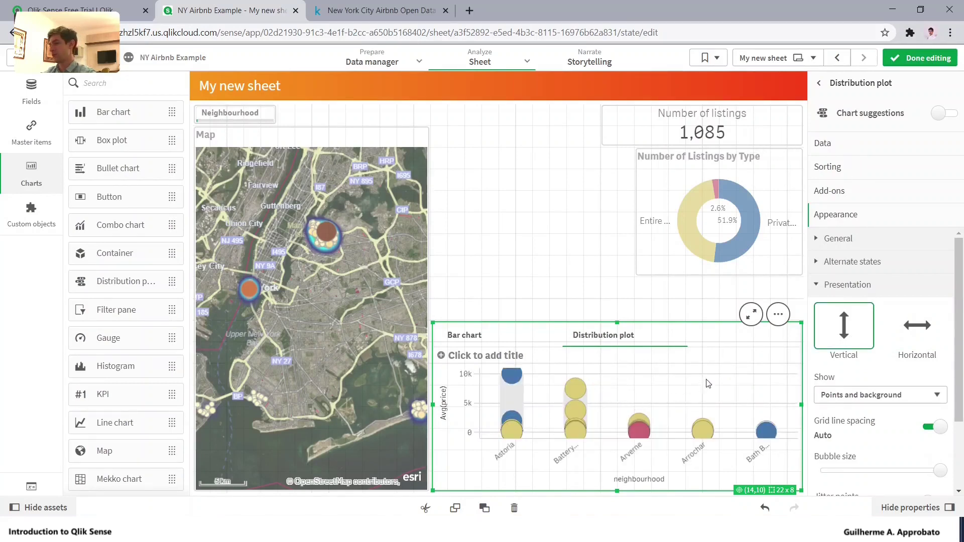
pyautogui.click(913, 338)
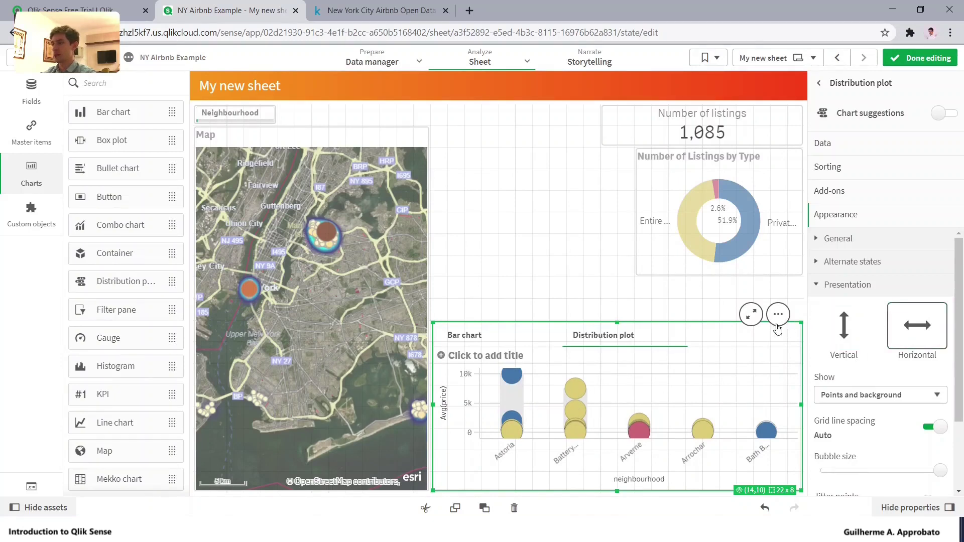
pyautogui.click(642, 272)
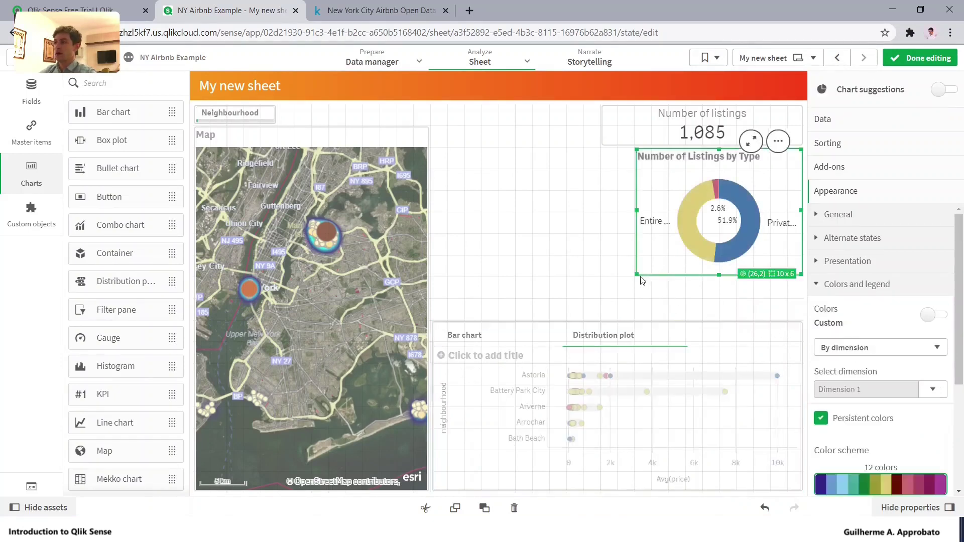
pyautogui.moveTo(635, 275); pyautogui.dragTo(677, 316)
# Narrow the Number of listings KPI from its left side.
pyautogui.click(603, 123)
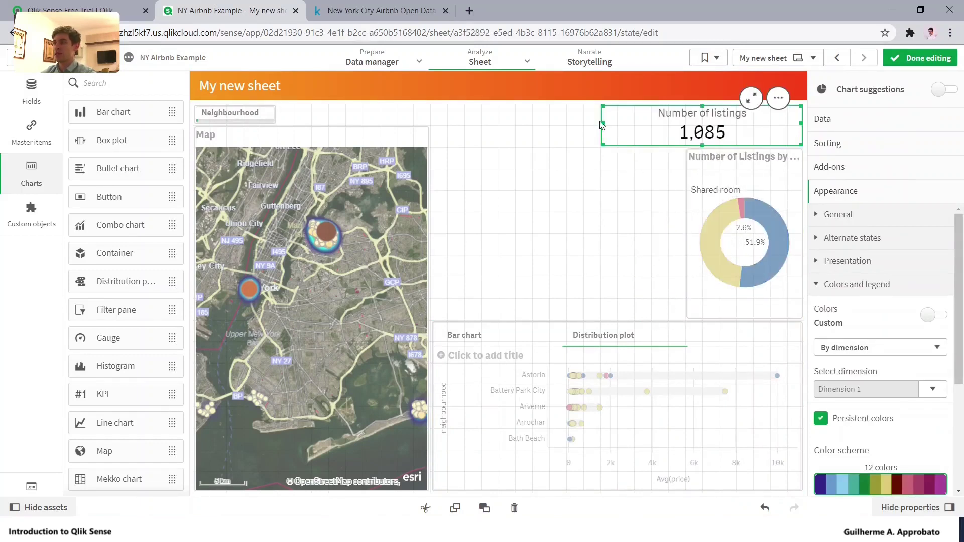
pyautogui.moveTo(603, 122); pyautogui.dragTo(688, 125)
pyautogui.click(627, 218)
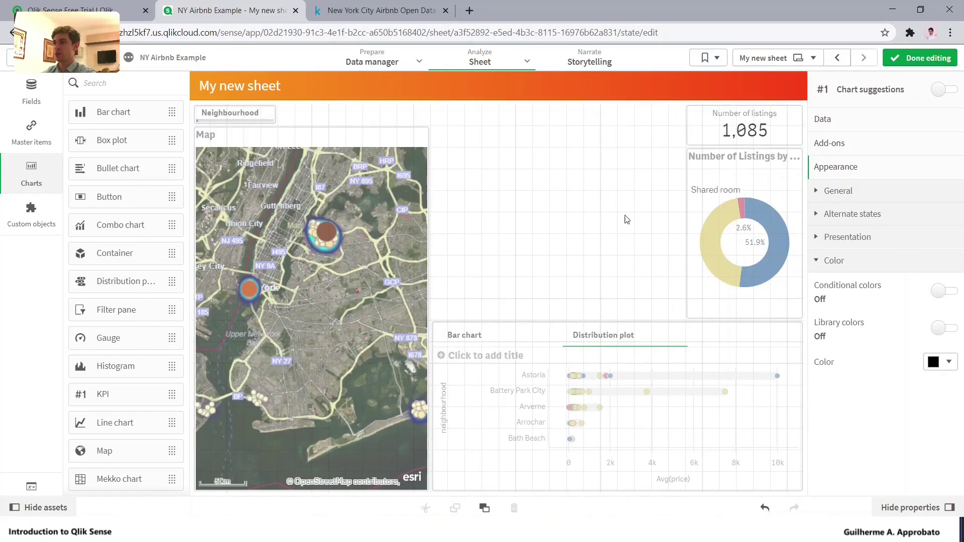
pyautogui.scroll(-3, 100, 396)
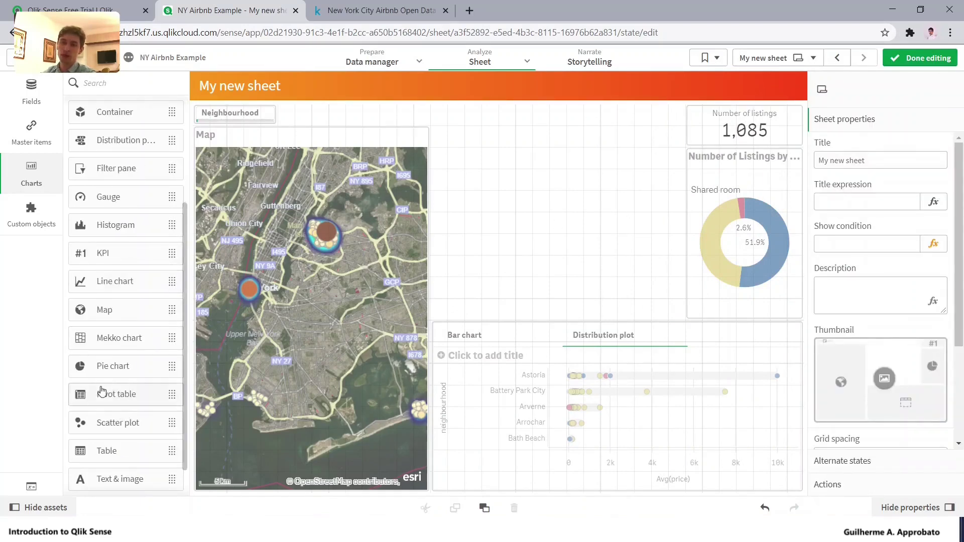
pyautogui.scroll(-2, 111, 424)
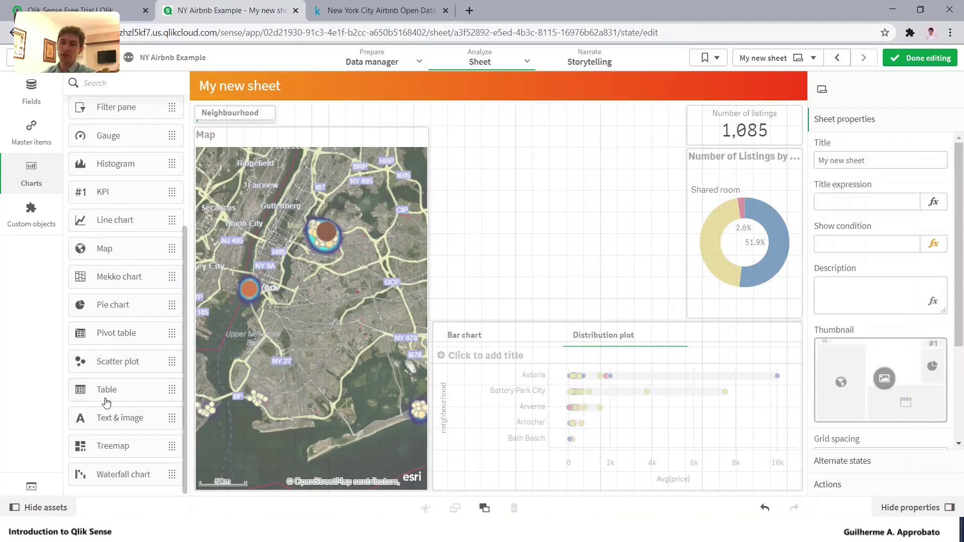
# Place a new table on the empty sheet area with Neighbourhood-Name as its first column.
pyautogui.moveTo(106, 389); pyautogui.dragTo(519, 273)
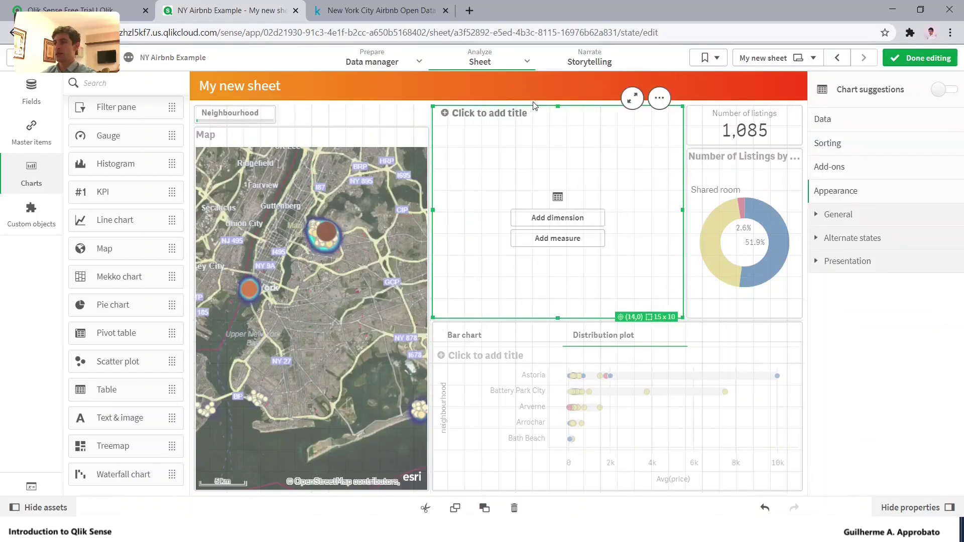
pyautogui.moveTo(560, 106); pyautogui.dragTo(555, 128)
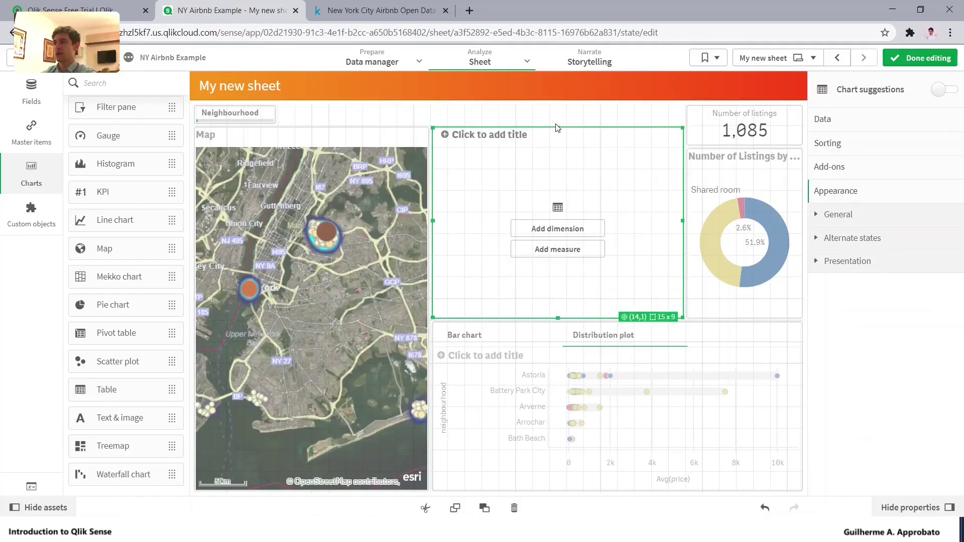
pyautogui.click(551, 229)
pyautogui.write('Name')
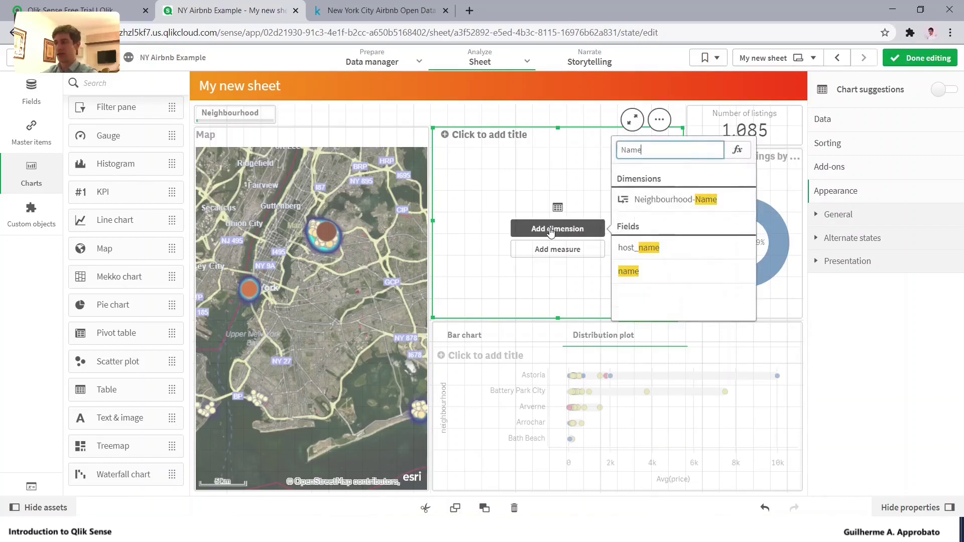
pyautogui.click(677, 201)
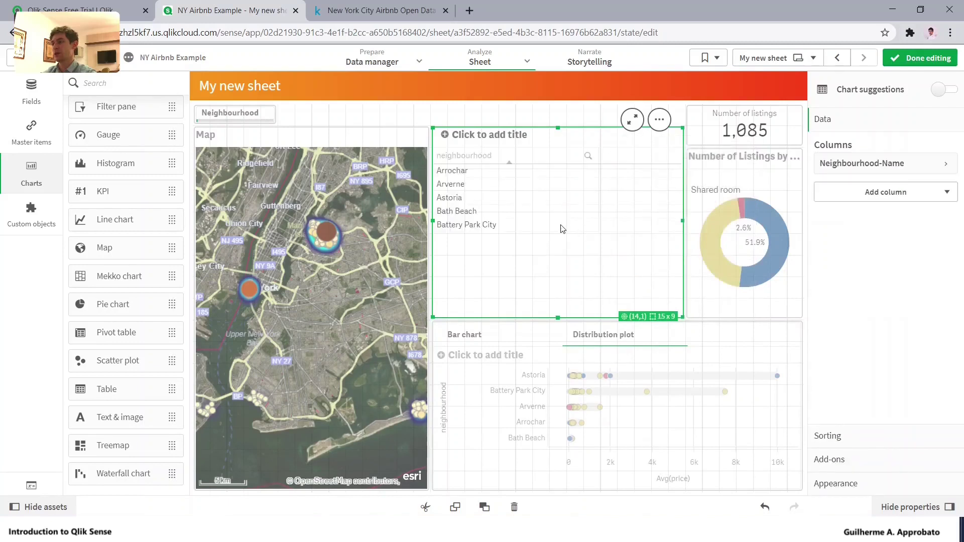
# Add an Avg(price) measure labelled Price, formatted as money.
pyautogui.click(873, 193)
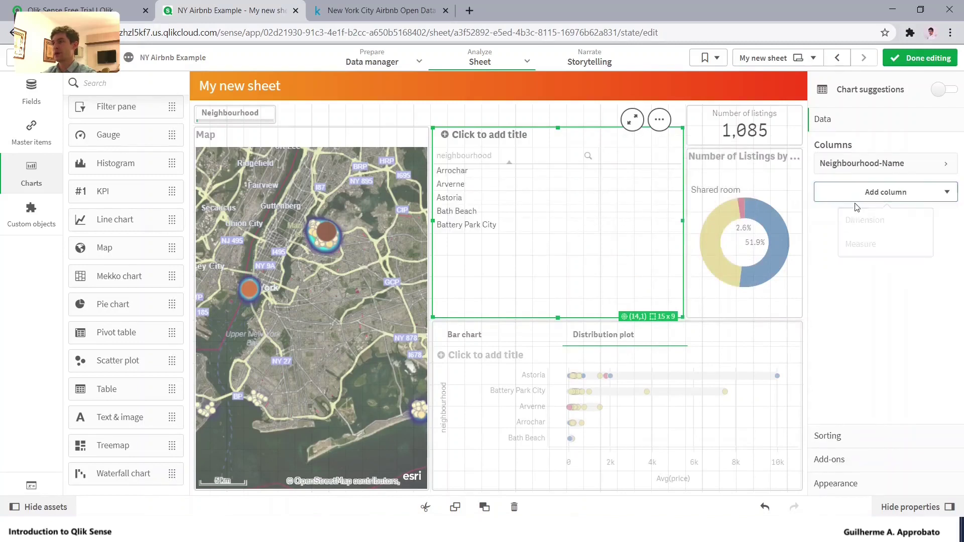
pyautogui.click(856, 245)
pyautogui.write('Pri')
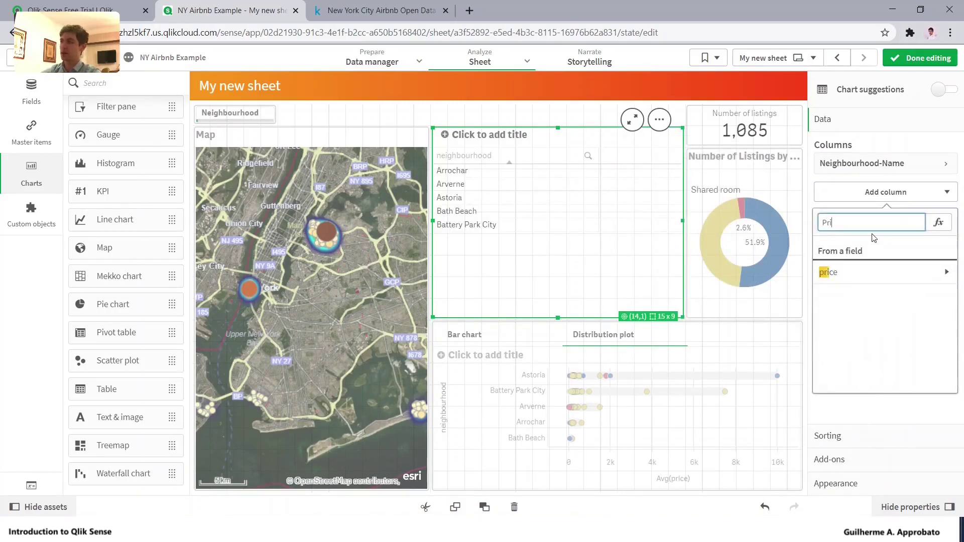
pyautogui.click(874, 274)
pyautogui.click(874, 310)
pyautogui.click(878, 196)
pyautogui.click(886, 289)
pyautogui.write('Price')
pyautogui.click(869, 332)
pyautogui.click(861, 365)
pyautogui.click(871, 192)
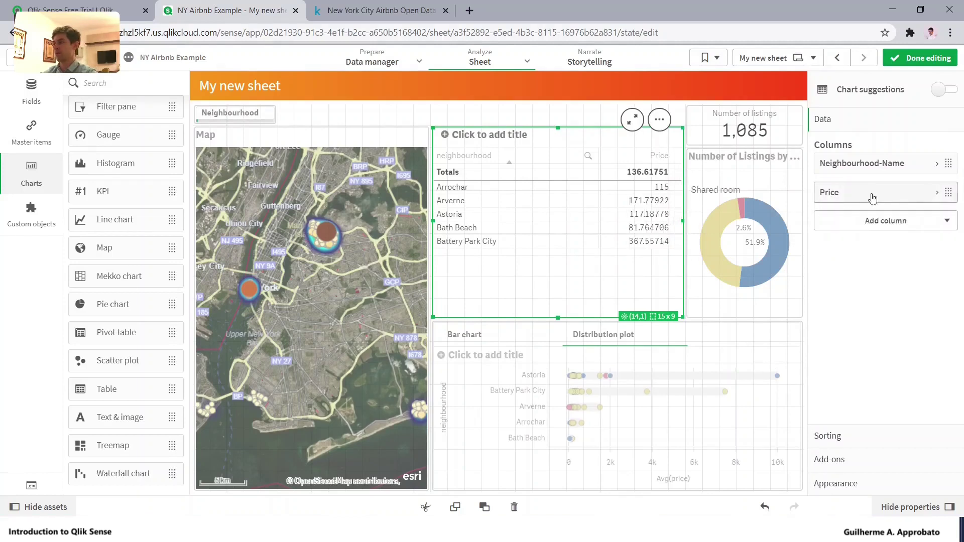
# Add a Count(id) measure labelled Listings and finish editing the sheet.
pyautogui.click(872, 225)
pyautogui.click(864, 272)
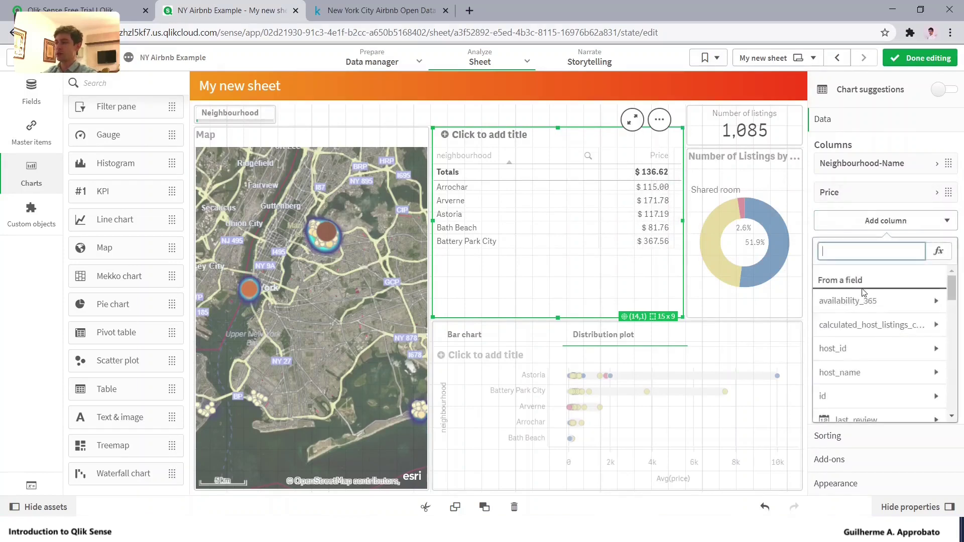
pyautogui.click(857, 392)
pyautogui.click(861, 342)
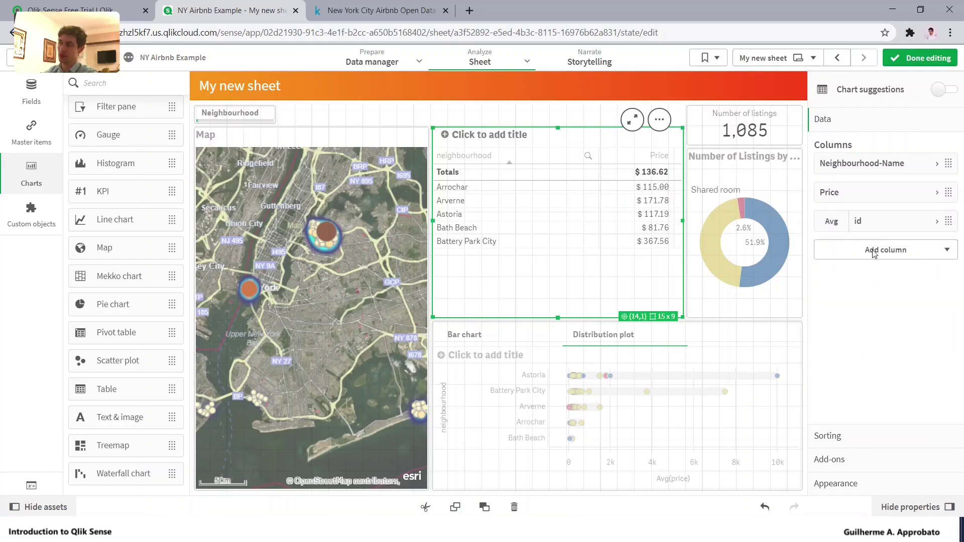
pyautogui.click(833, 222)
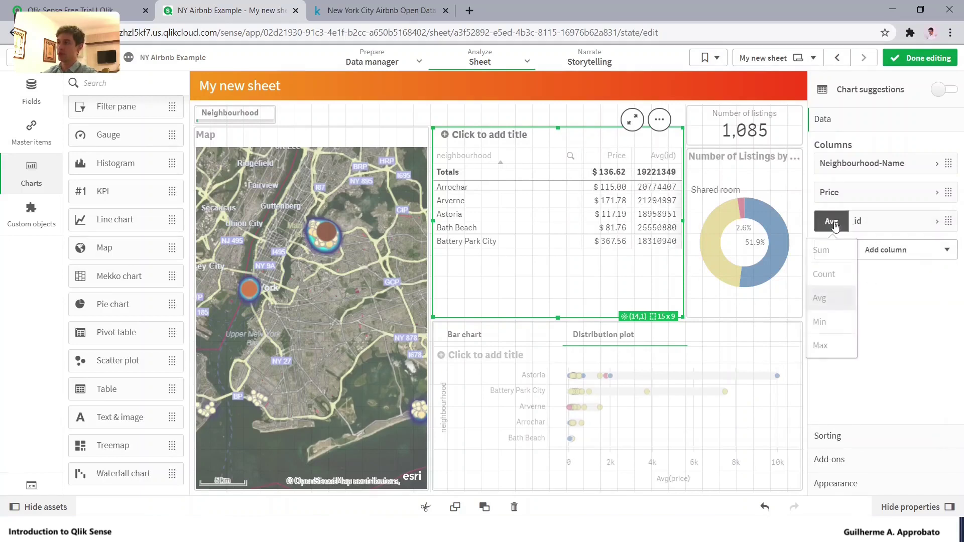
pyautogui.click(824, 274)
pyautogui.click(874, 230)
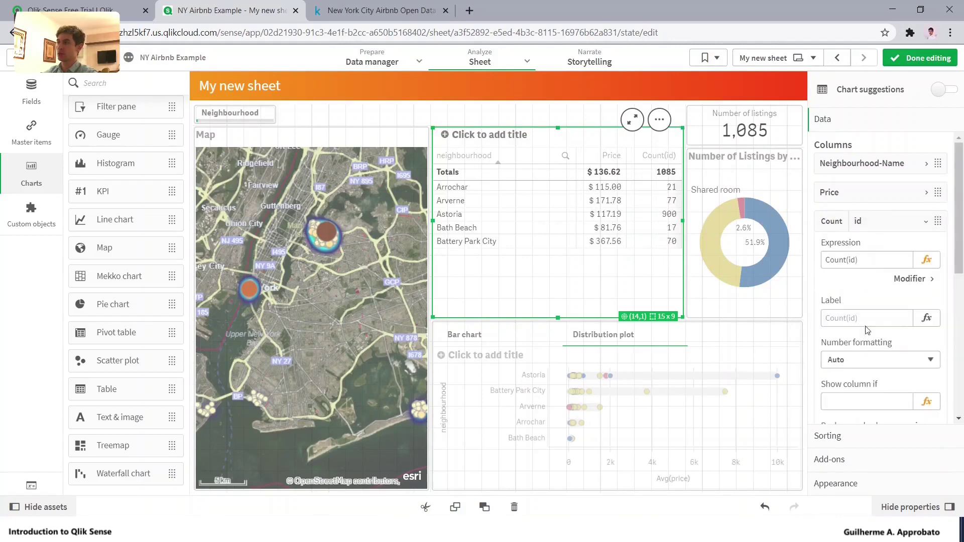
pyautogui.click(865, 318)
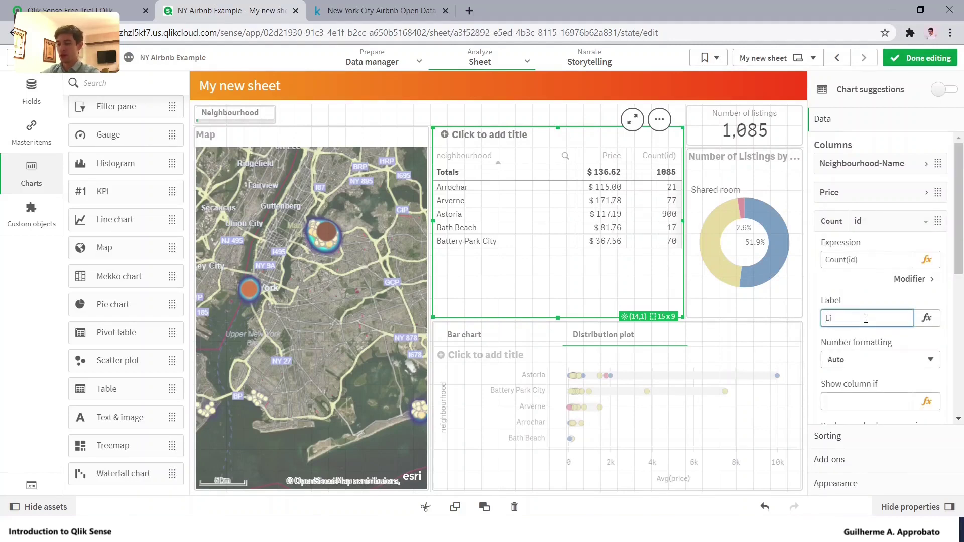
pyautogui.write('Listings')
pyautogui.press('Tab')
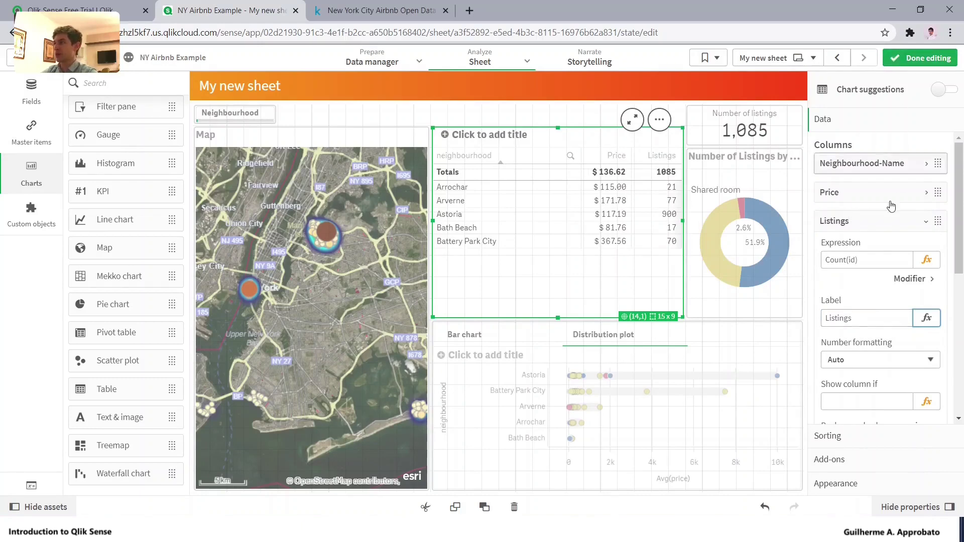
pyautogui.click(895, 60)
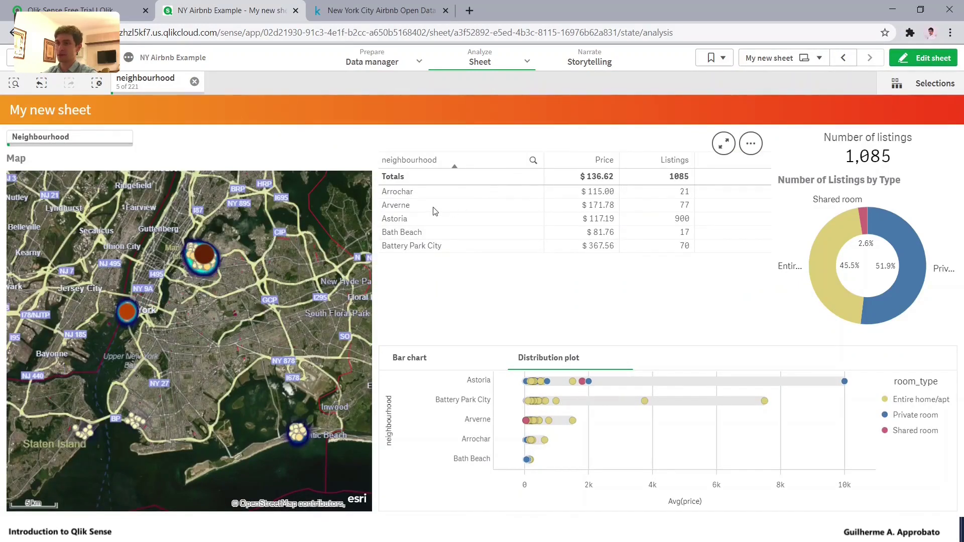
# Select Arverne in the table and sort the listings by price, highest first.
pyautogui.click(432, 206)
pyautogui.click(530, 141)
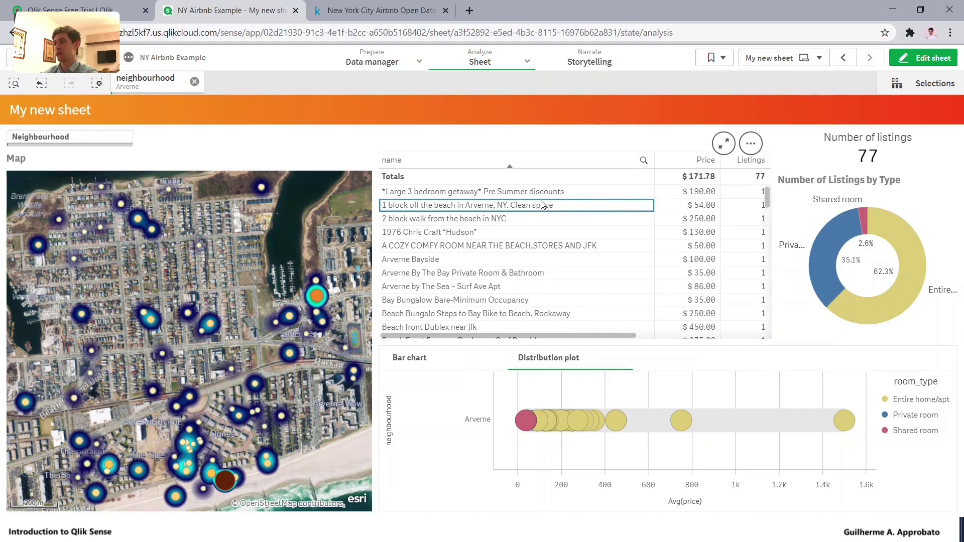
pyautogui.click(683, 162)
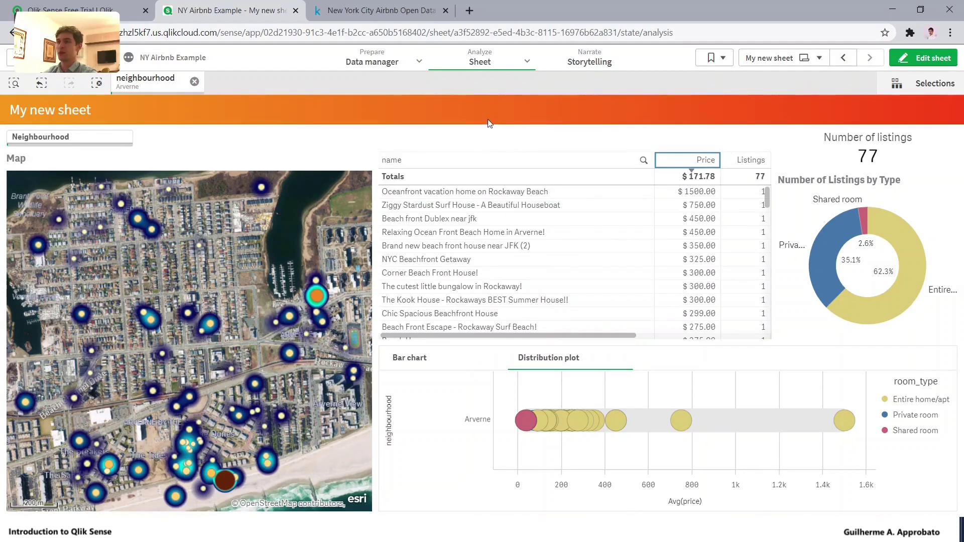
# Show the price bar chart, clear the Arverne selection, and reopen the sheet for editing.
pyautogui.click(435, 358)
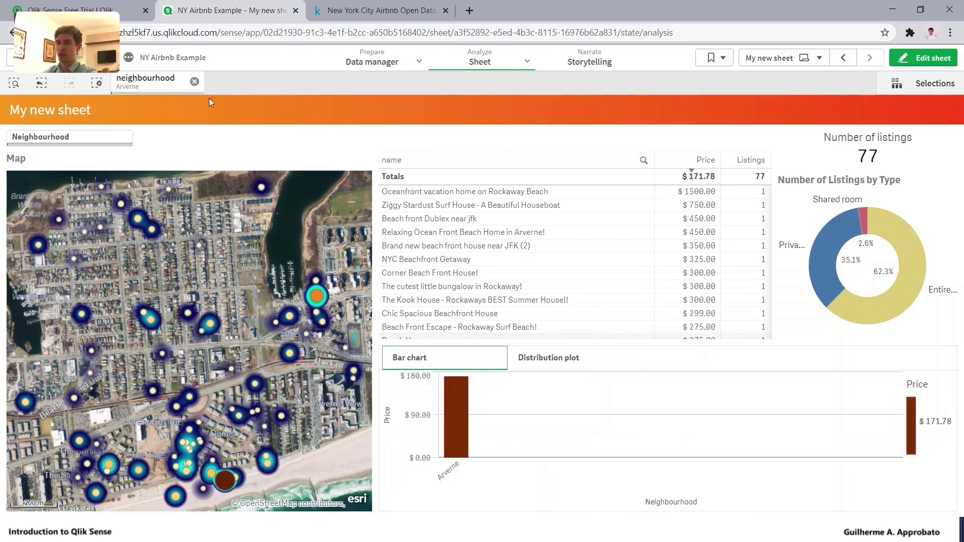
pyautogui.click(194, 83)
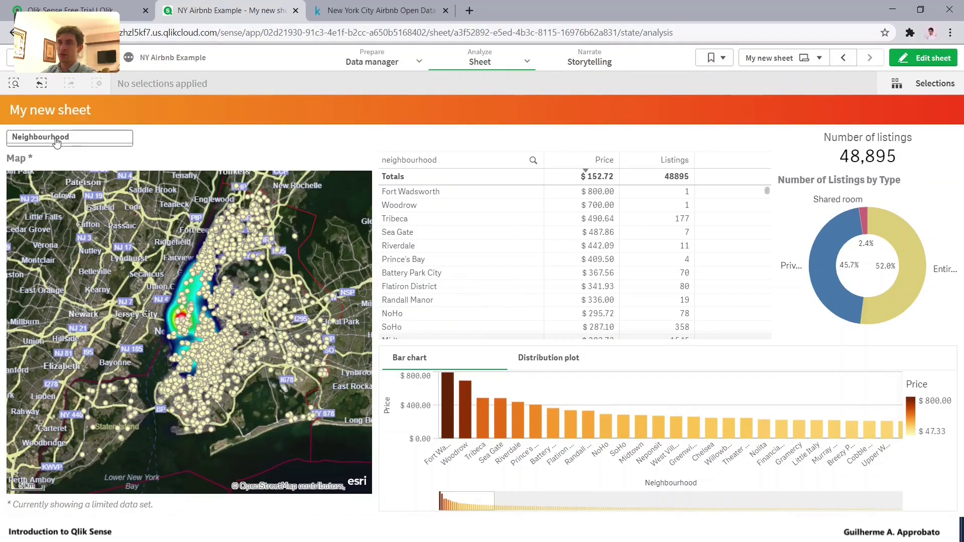
pyautogui.click(929, 57)
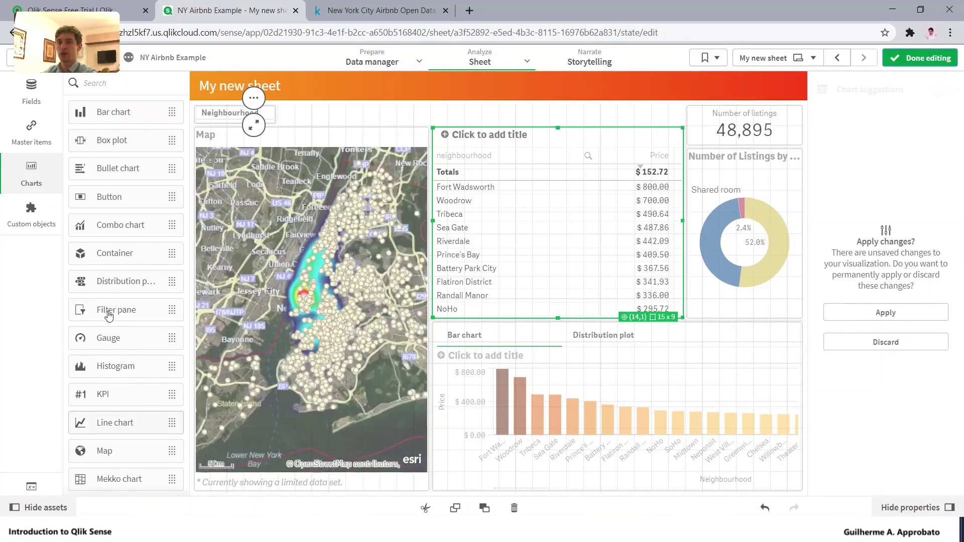
# Add a narrow filter pane beside the Neighbourhood filter using the neighbourhood_group field.
pyautogui.scroll(-4, 110, 311)
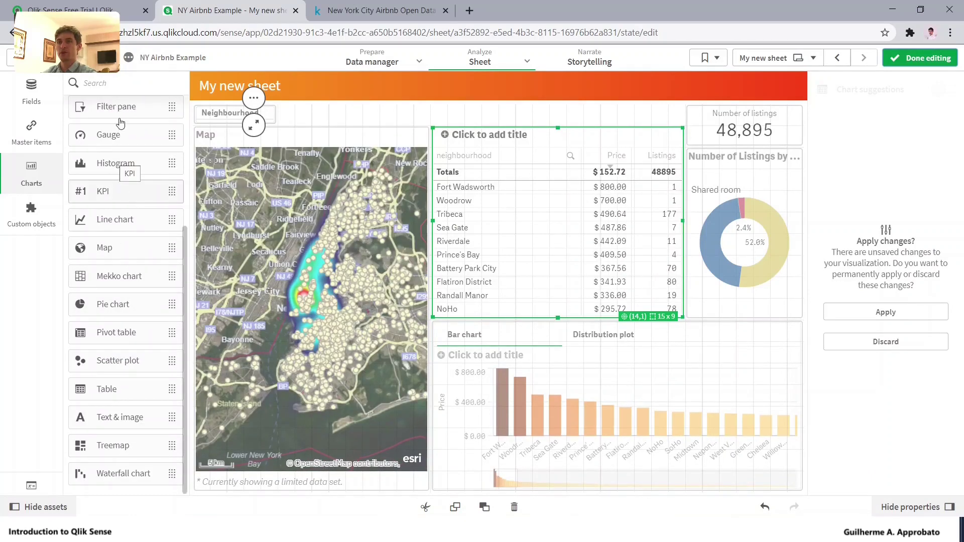
pyautogui.moveTo(120, 110); pyautogui.dragTo(335, 115)
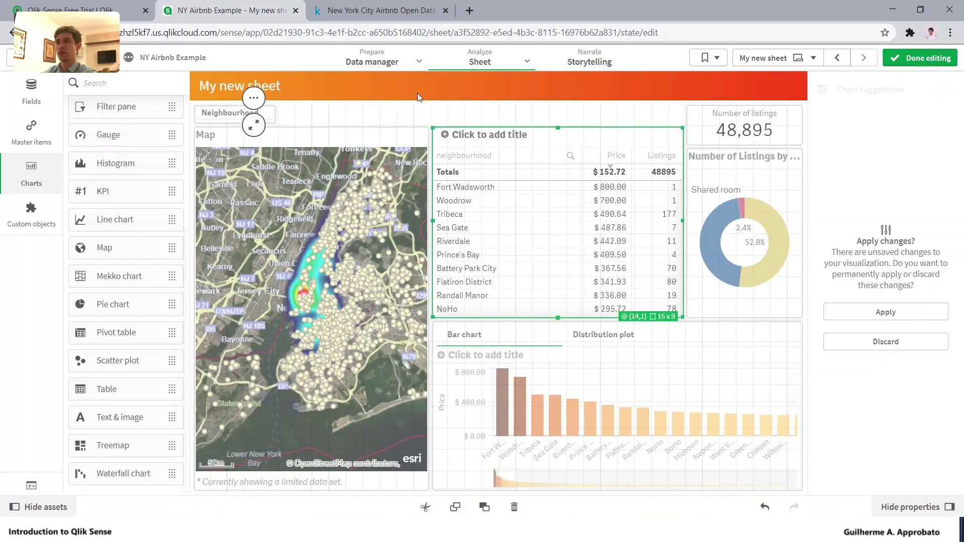
pyautogui.moveTo(496, 112); pyautogui.dragTo(387, 119)
pyautogui.click(905, 180)
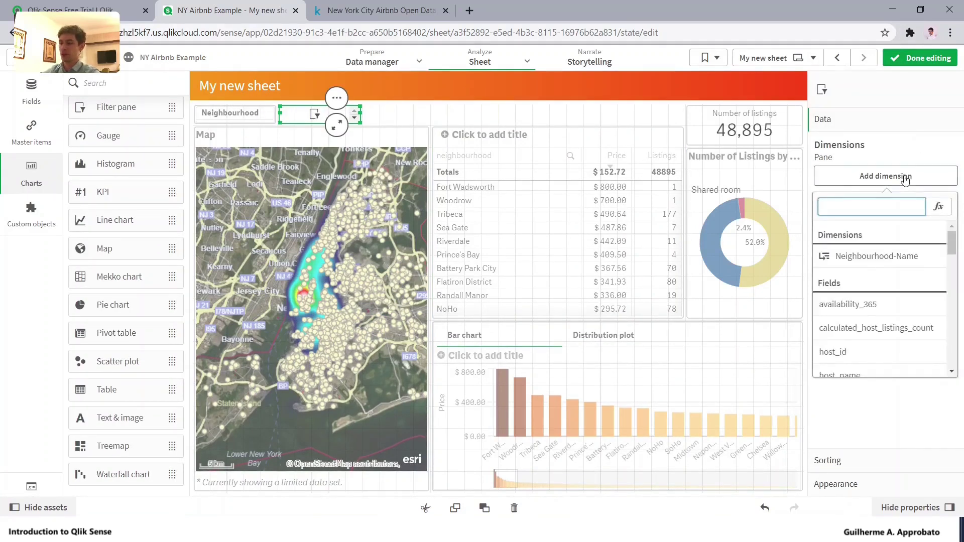
pyautogui.write('Neigh')
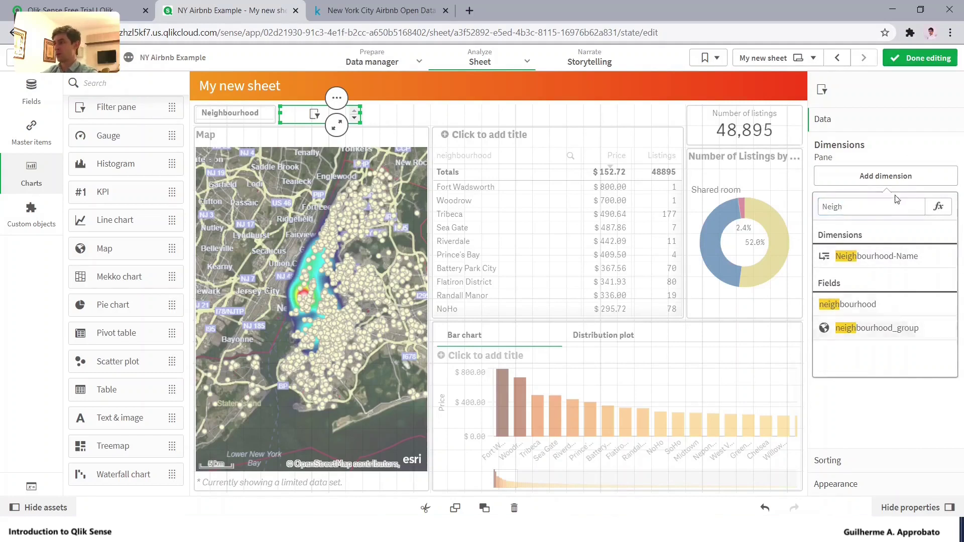
pyautogui.click(876, 328)
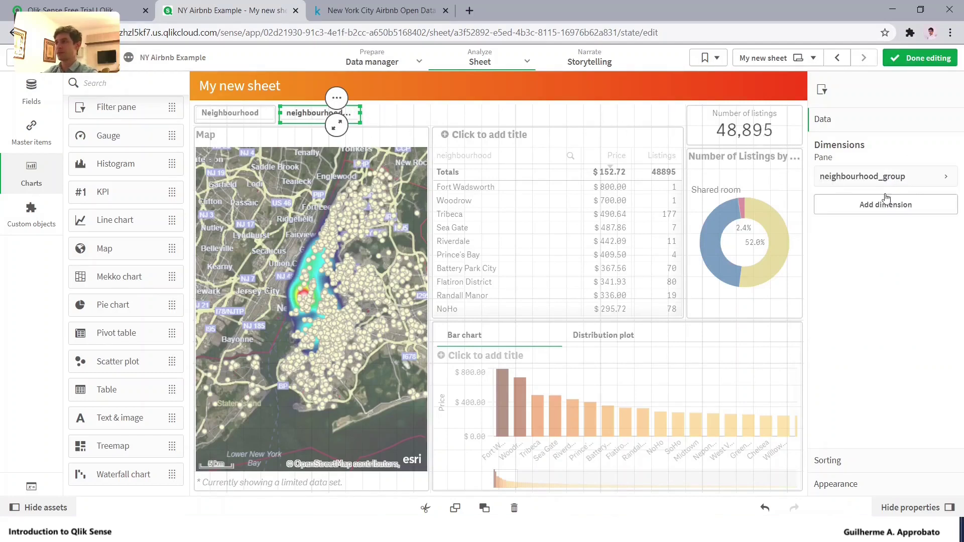
# Title the filter 'Neighbourhood Group', move it left of Neighbourhood, and finish editing.
pyautogui.click(886, 177)
pyautogui.click(884, 258)
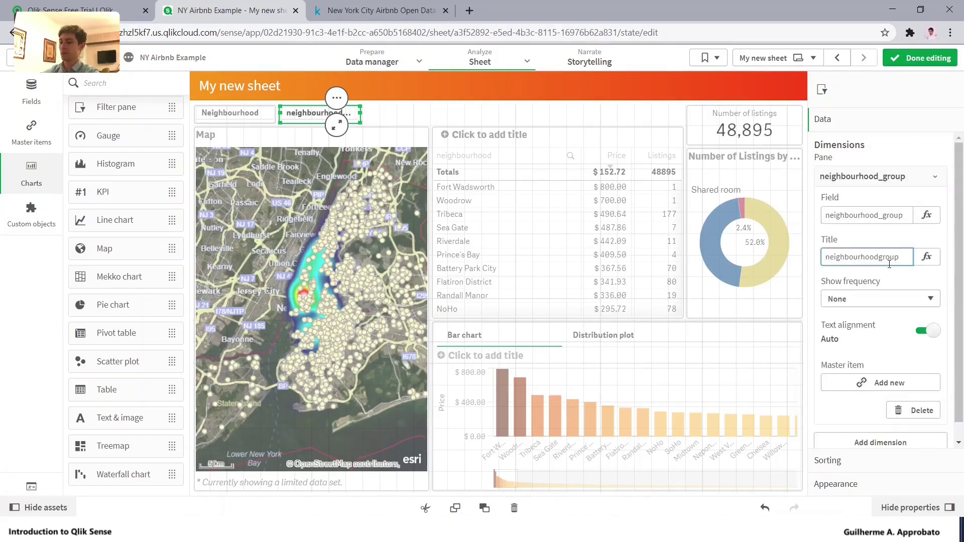
pyautogui.write('G')
pyautogui.press('Delete')
pyautogui.hotkey('ctrl', 'a')
pyautogui.press('Home')
pyautogui.press('Delete')
pyautogui.write('N')
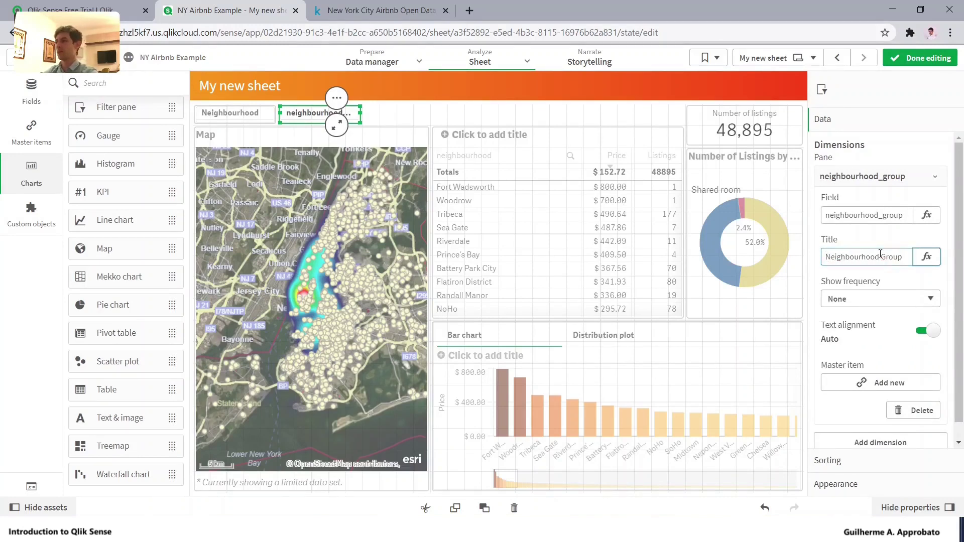
pyautogui.click(301, 125)
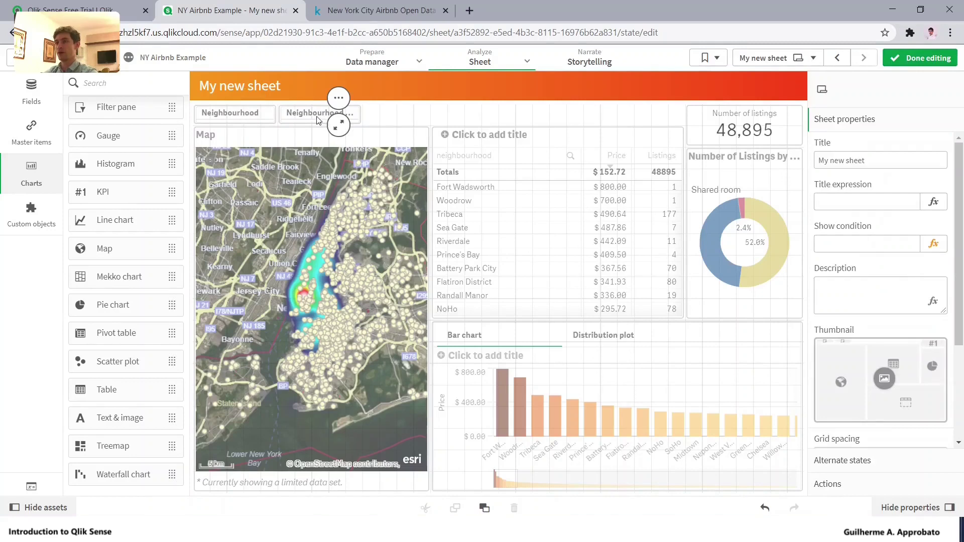
pyautogui.moveTo(318, 119); pyautogui.dragTo(248, 116)
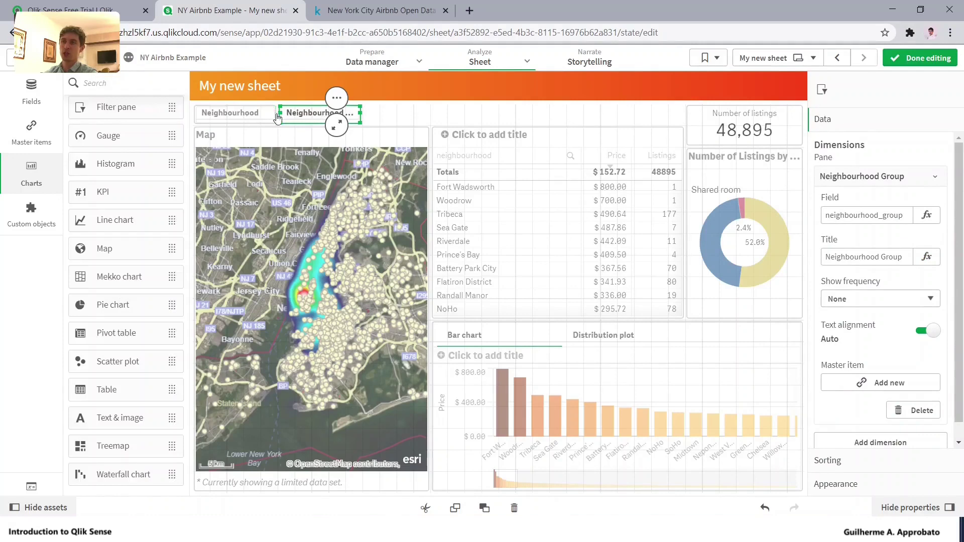
pyautogui.click(943, 63)
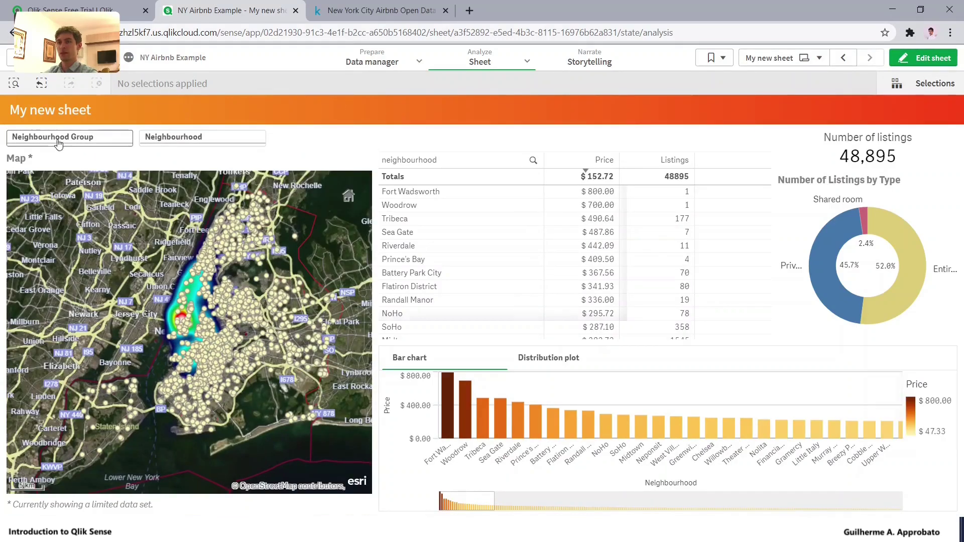
# Select Manhattan in the Neighbourhood Group filter for 21,661 listings and zoom the map into lower Manhattan.
pyautogui.click(59, 143)
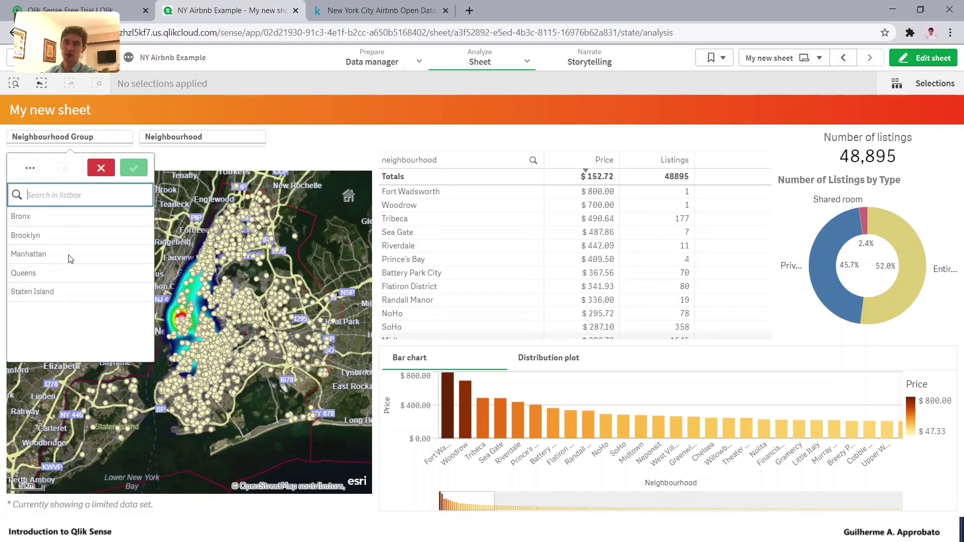
pyautogui.click(28, 254)
pyautogui.click(134, 168)
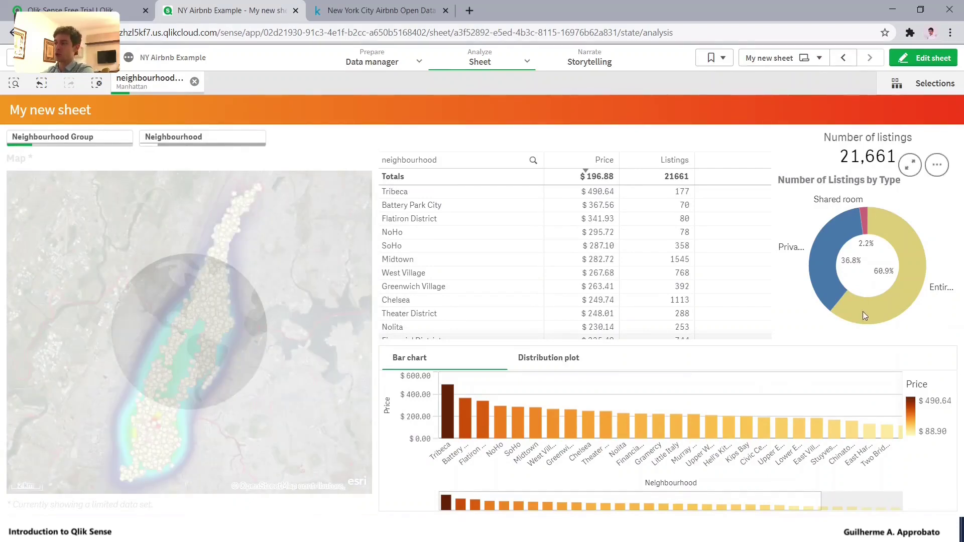
pyautogui.moveTo(882, 318)
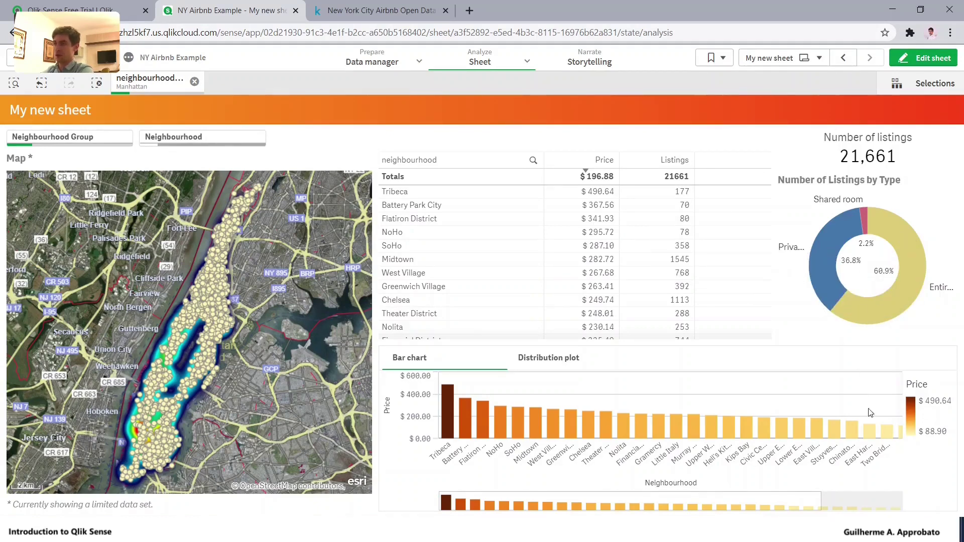
pyautogui.moveTo(447, 419)
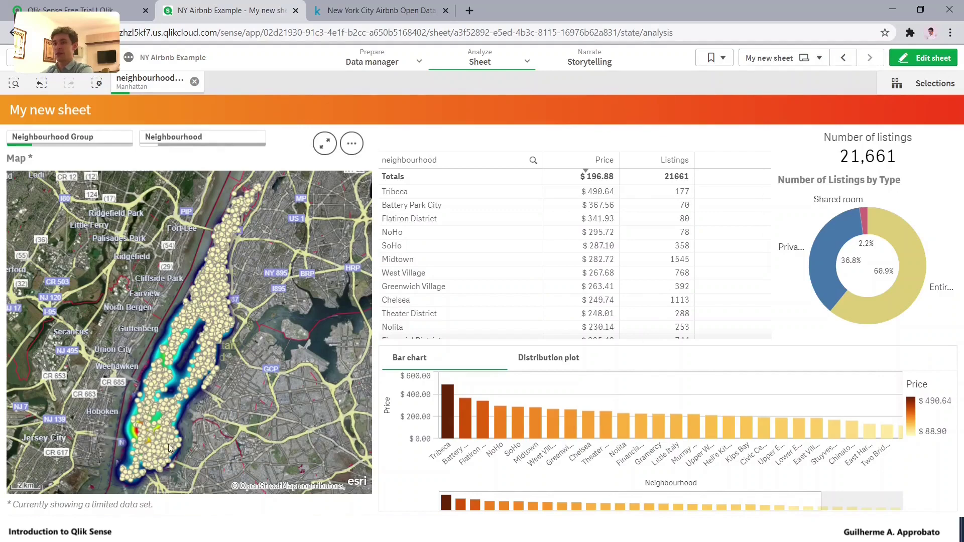
pyautogui.scroll(2, 136, 445)
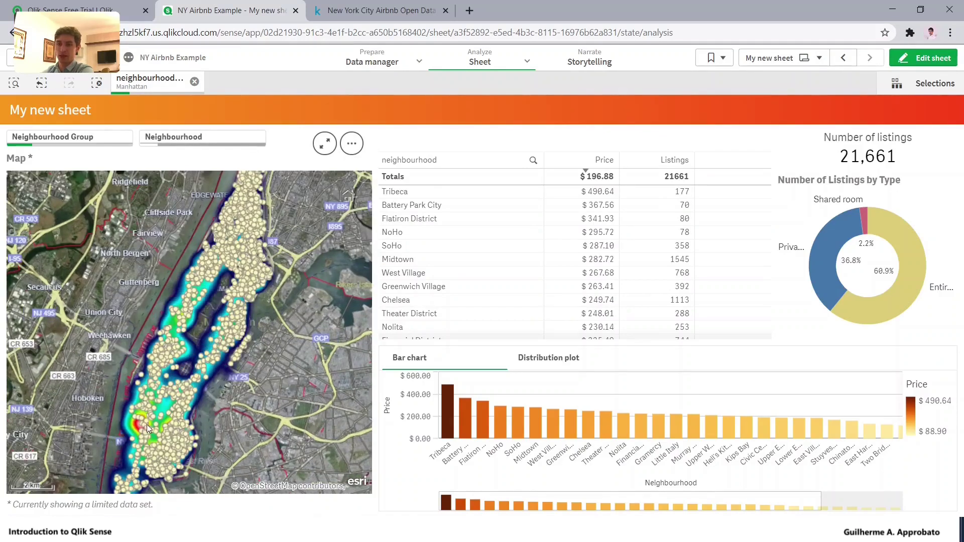
pyautogui.click(102, 408)
pyautogui.click(248, 138)
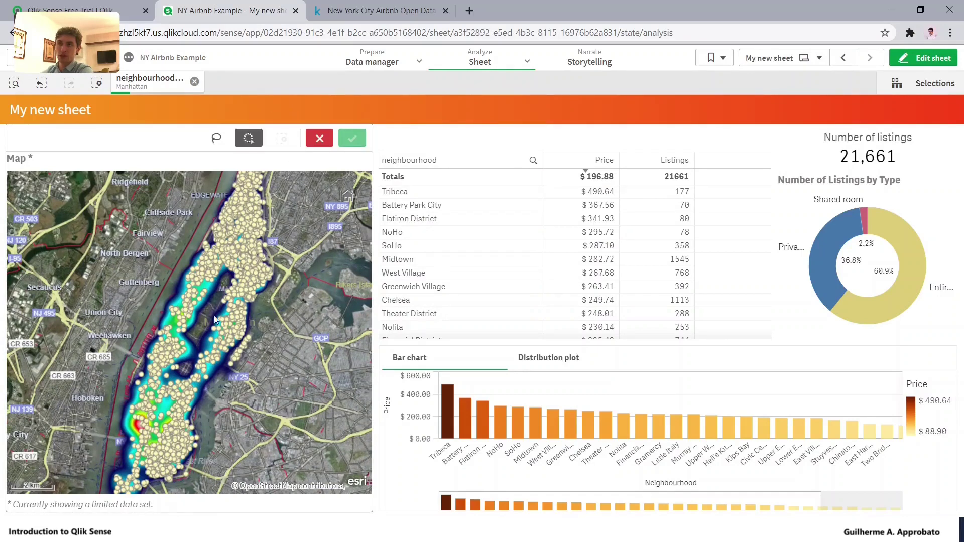
pyautogui.moveTo(149, 423); pyautogui.dragTo(191, 447)
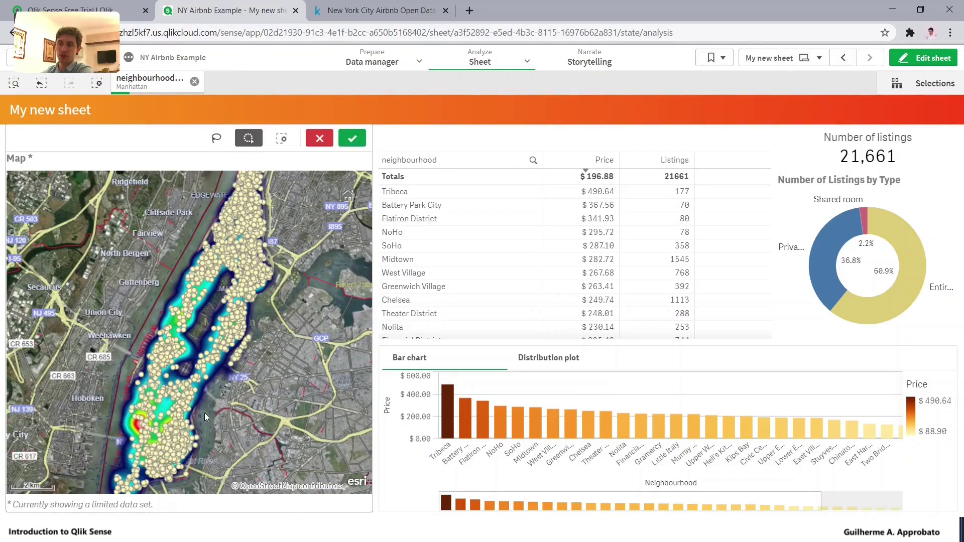
pyautogui.click(352, 138)
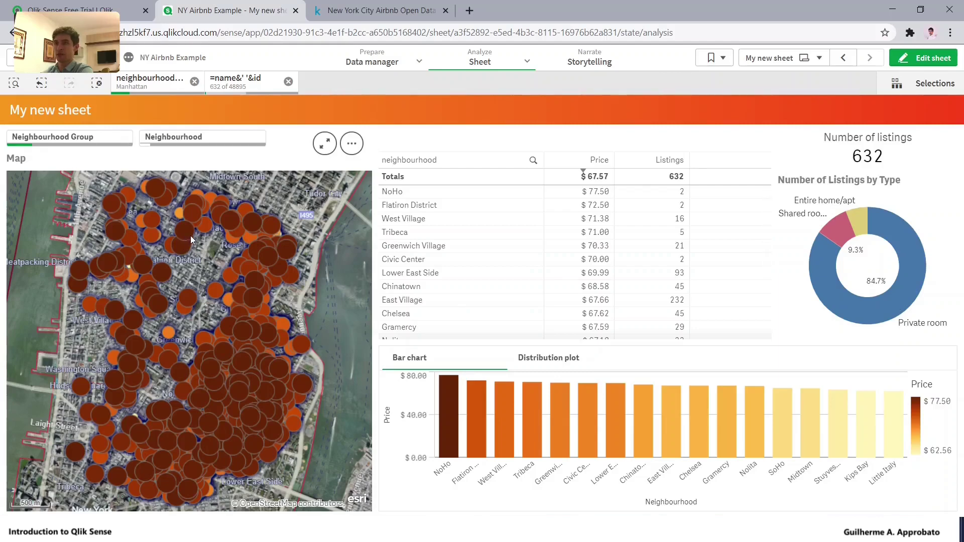
pyautogui.click(41, 83)
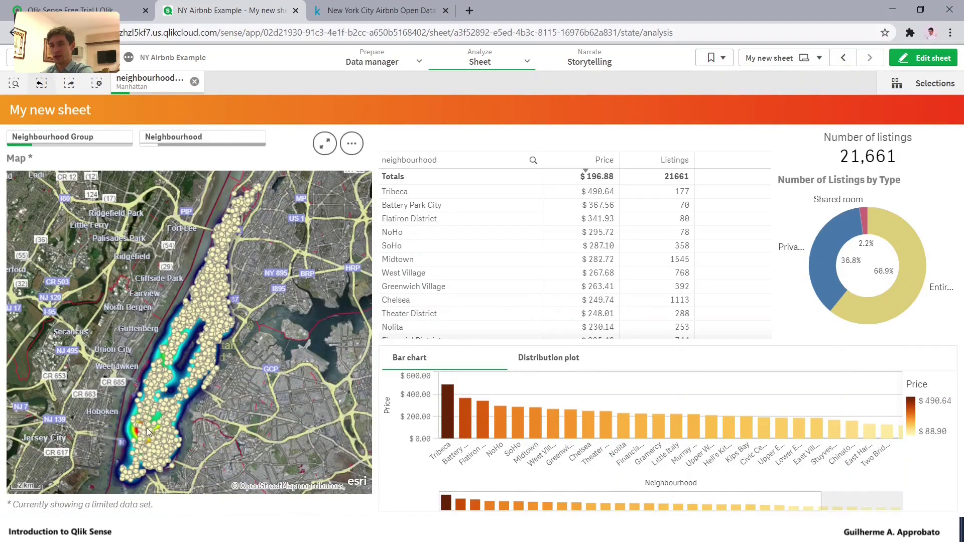
# Select West Village in the bar chart and clear the single-listing map selection, leaving 434 listings.
pyautogui.click(144, 427)
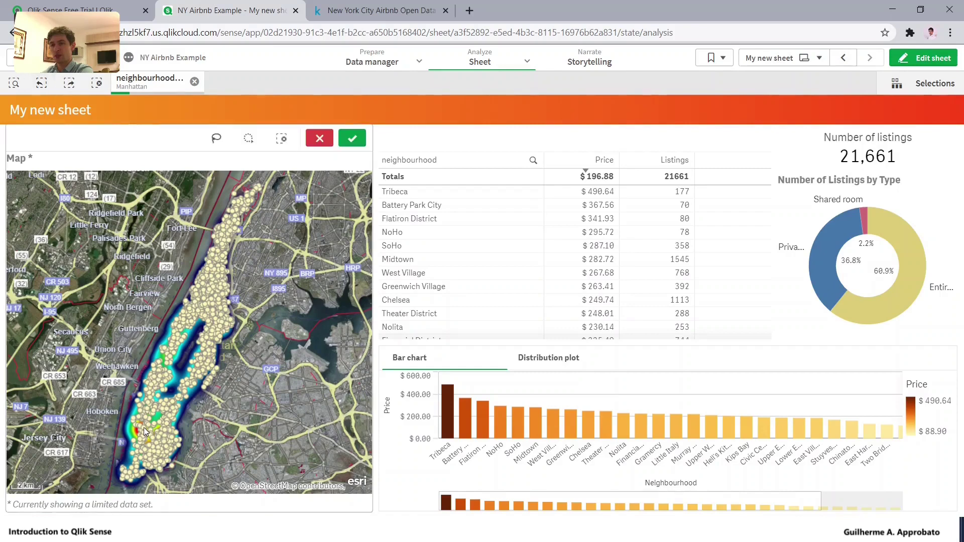
pyautogui.click(144, 426)
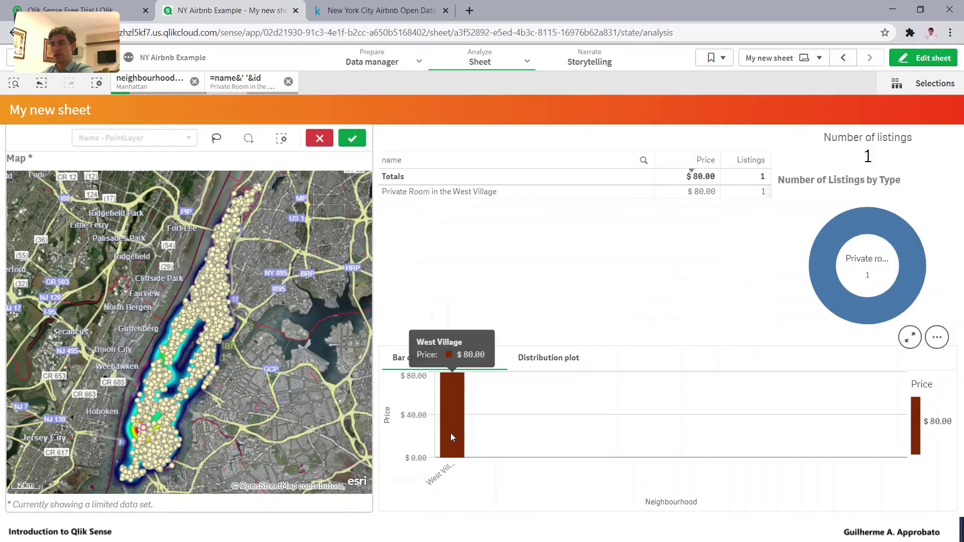
pyautogui.click(456, 431)
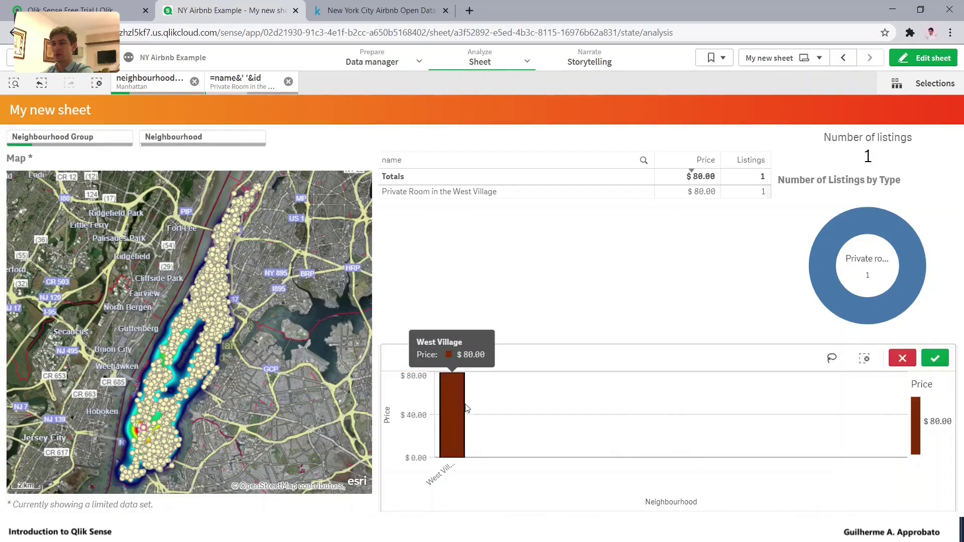
pyautogui.click(935, 358)
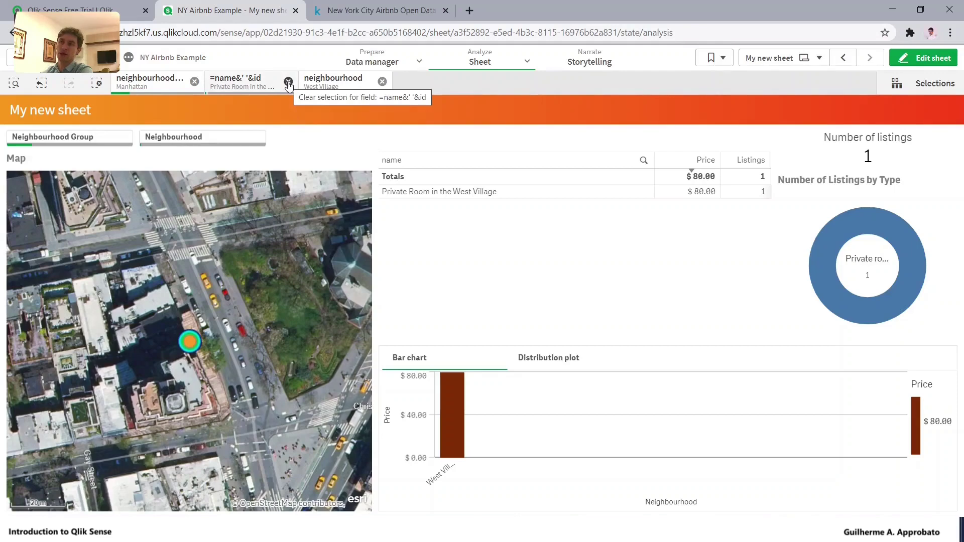
pyautogui.click(288, 82)
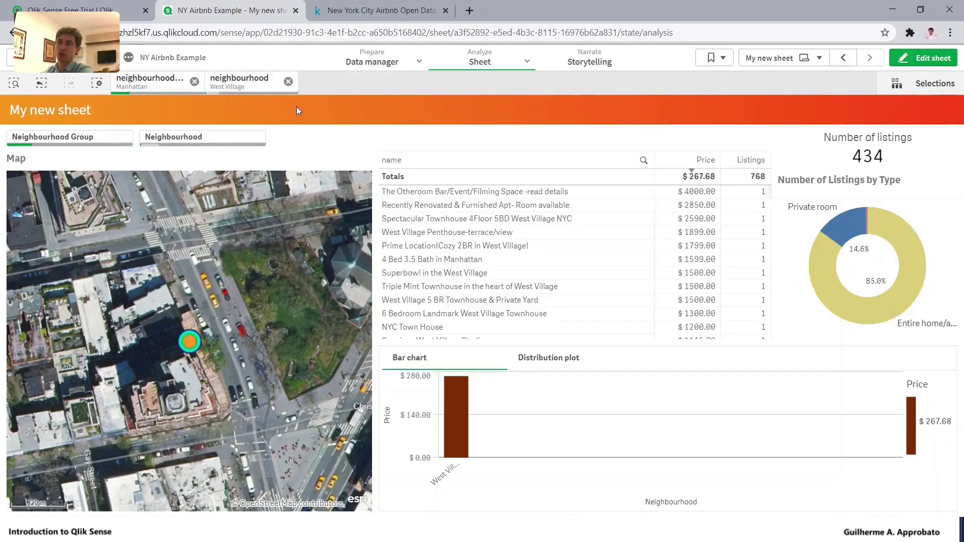
pyautogui.scroll(-3, 266, 352)
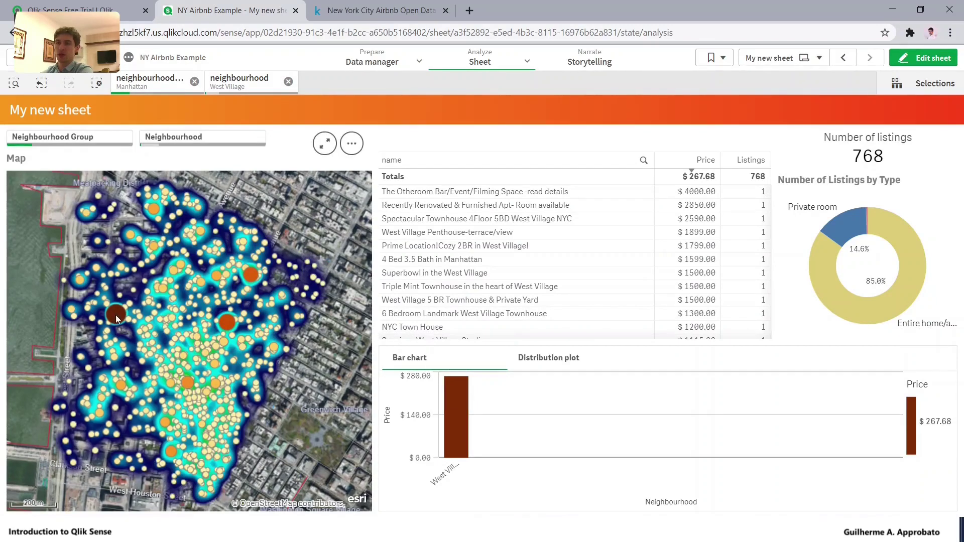
pyautogui.moveTo(115, 315)
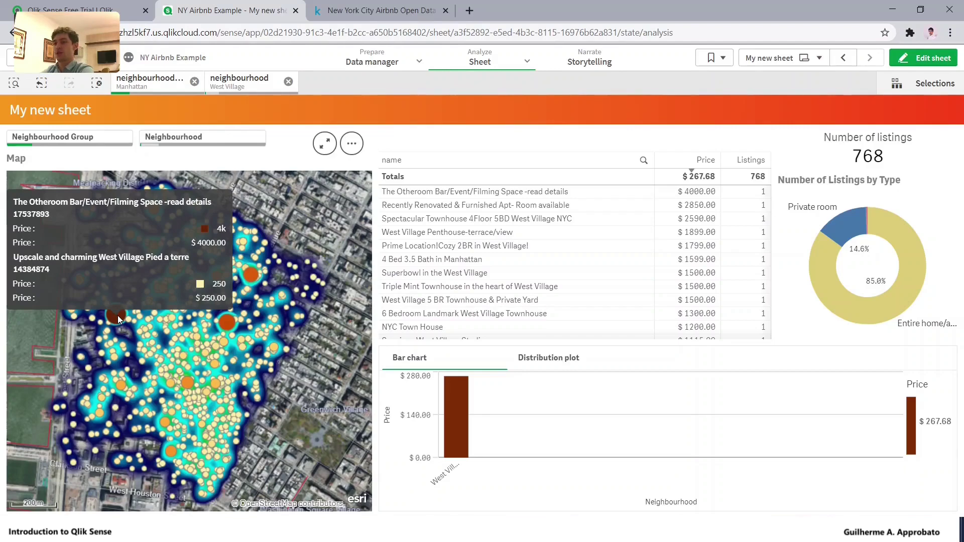
pyautogui.scroll(3, 117, 315)
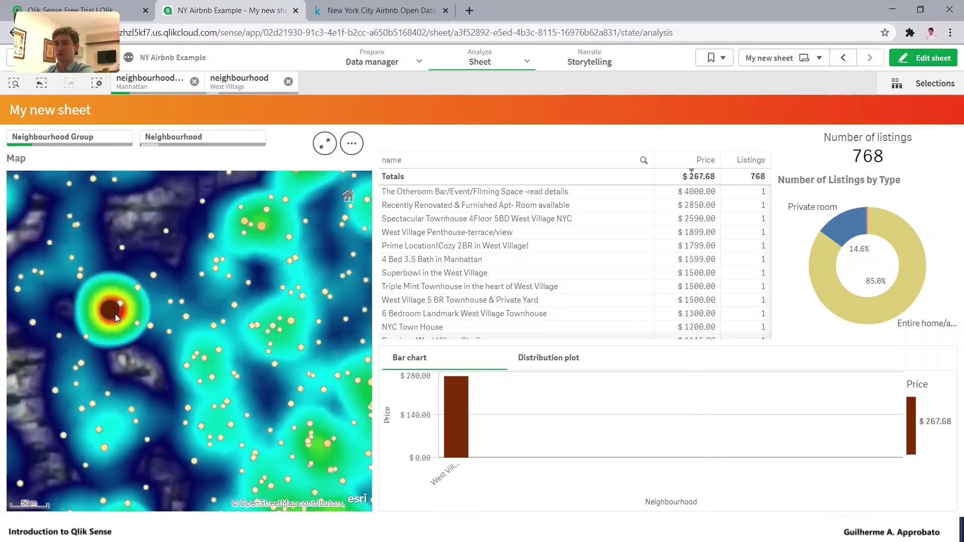
pyautogui.scroll(2, 116, 315)
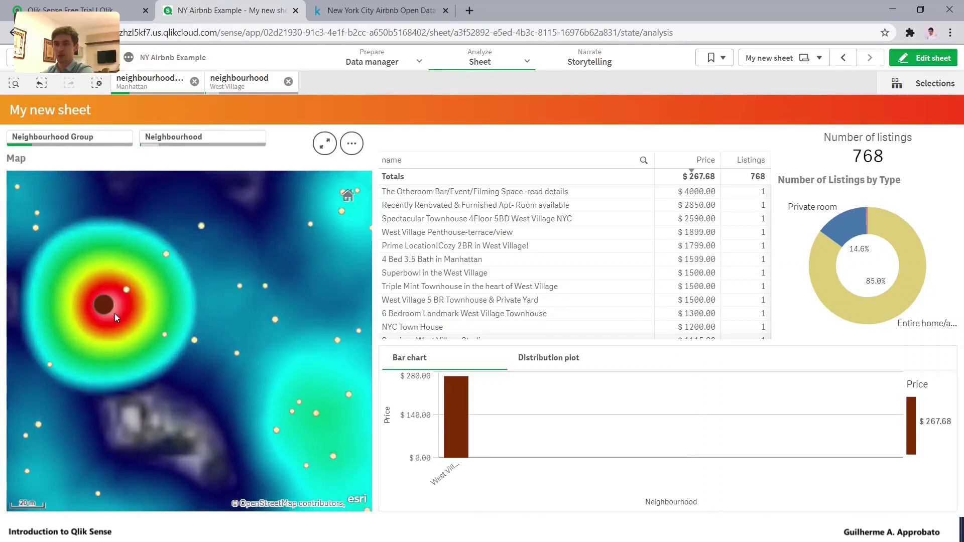
pyautogui.moveTo(116, 318); pyautogui.dragTo(206, 325)
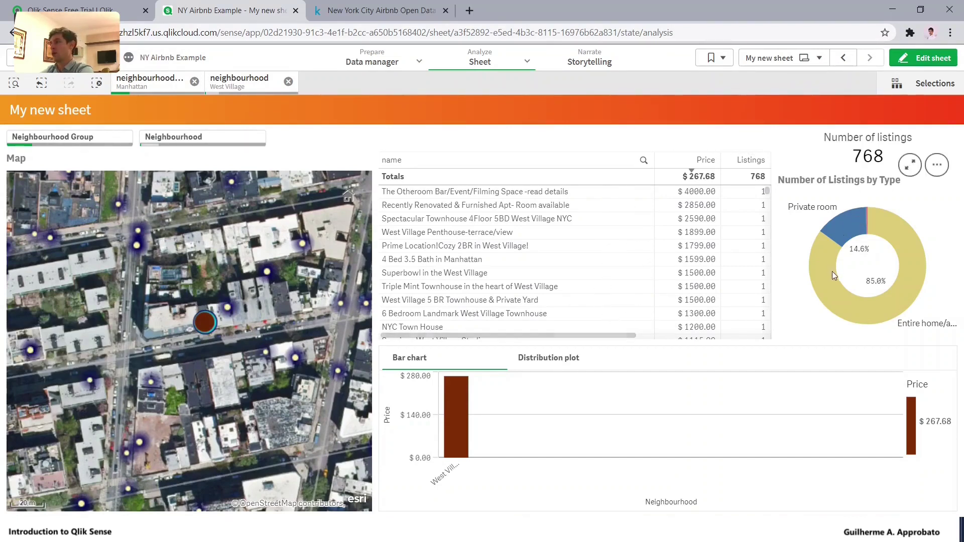
pyautogui.click(203, 323)
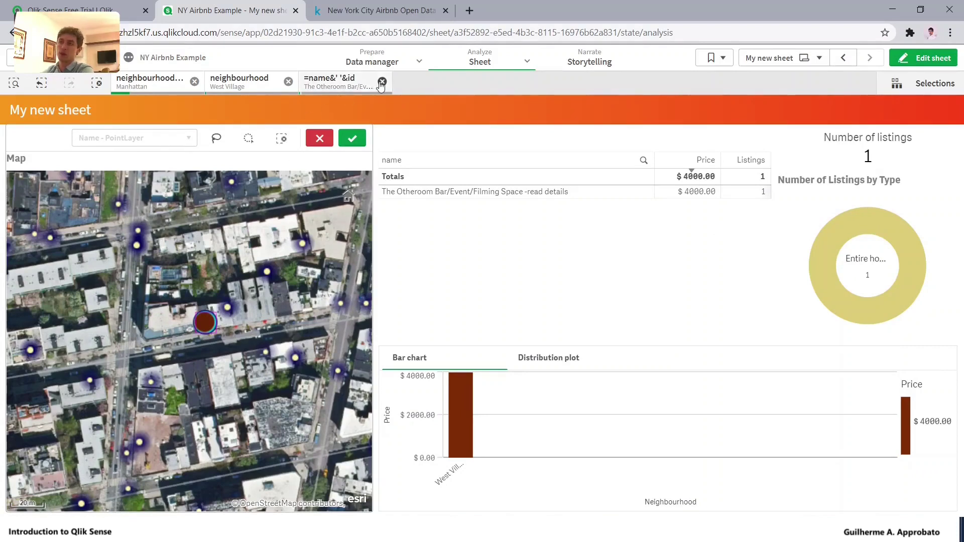
pyautogui.click(319, 139)
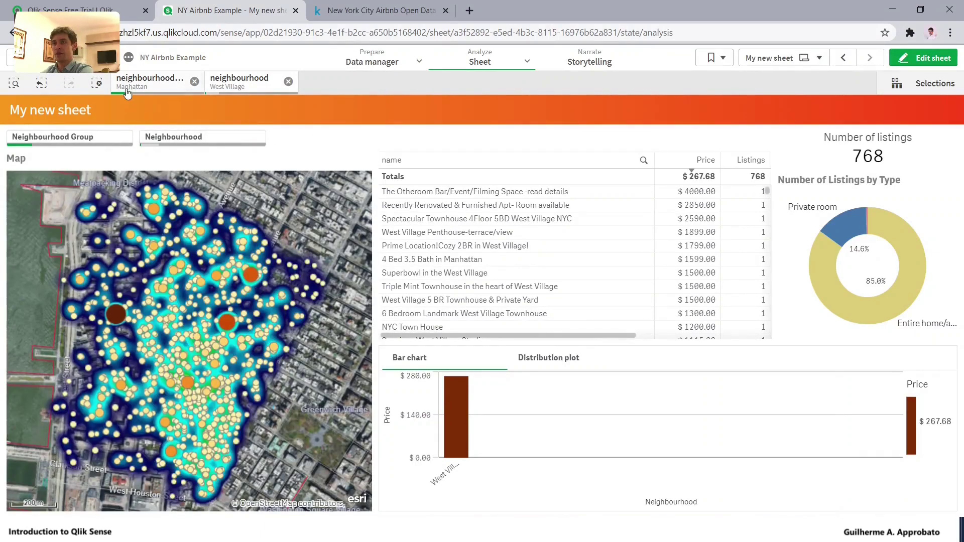
pyautogui.click(200, 137)
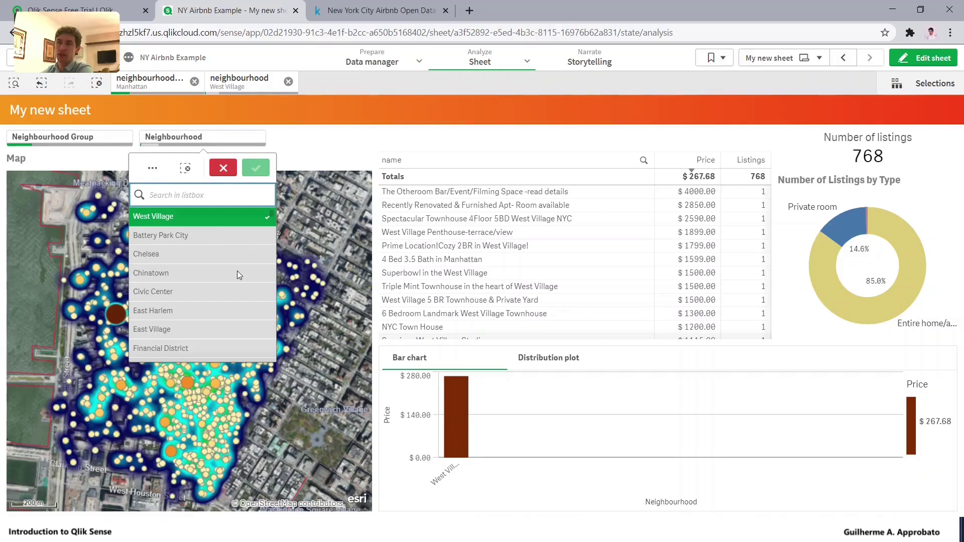
pyautogui.scroll(-2, 238, 274)
pyautogui.scroll(-2, 200, 316)
pyautogui.scroll(-10, 177, 313)
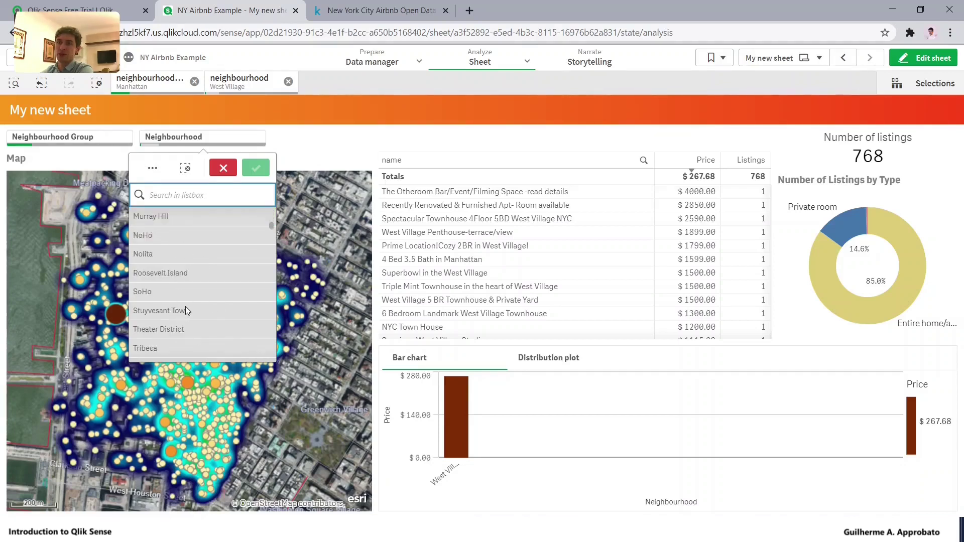
pyautogui.scroll(-2, 195, 292)
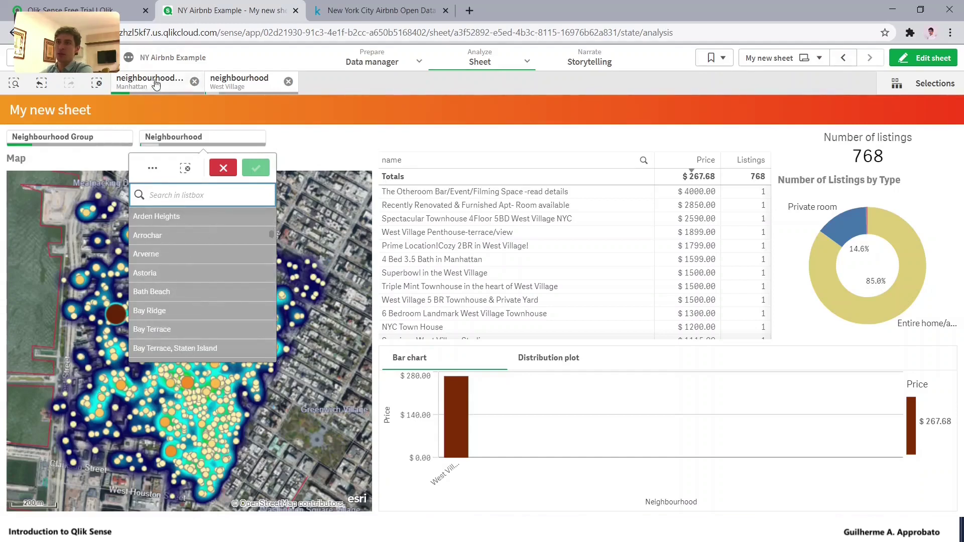
pyautogui.scroll(12, 197, 282)
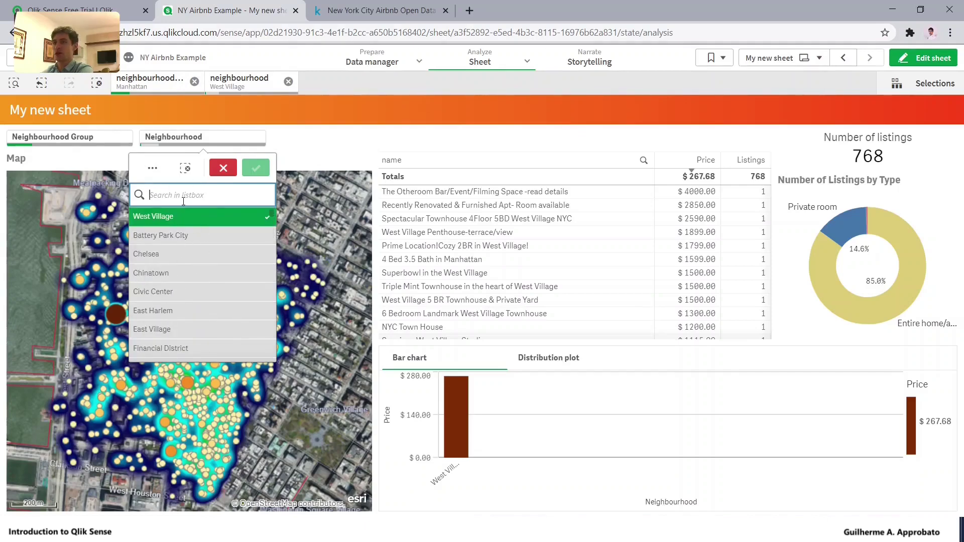
pyautogui.click(342, 114)
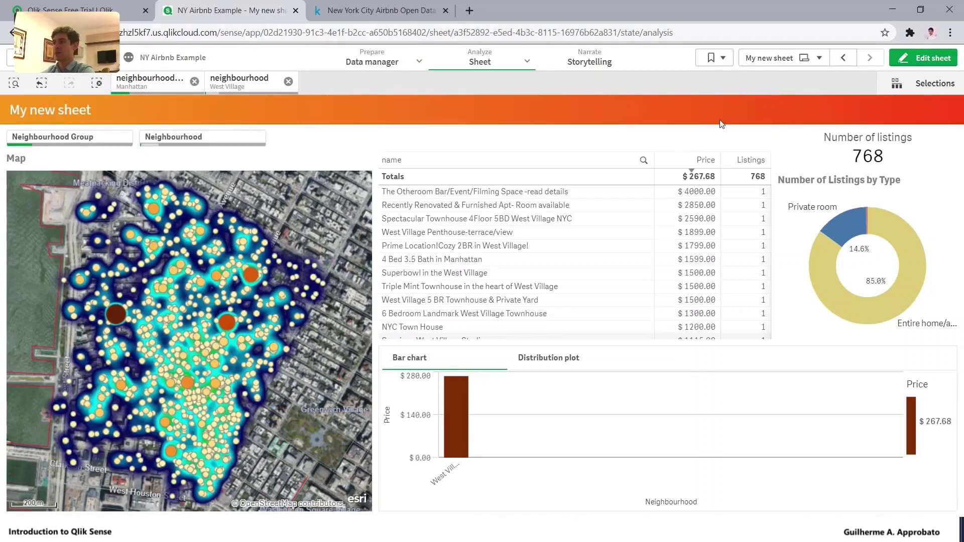
# Reopen sheet editing, apply the listings table's pending changes, and collapse its Listings column settings.
pyautogui.click(910, 64)
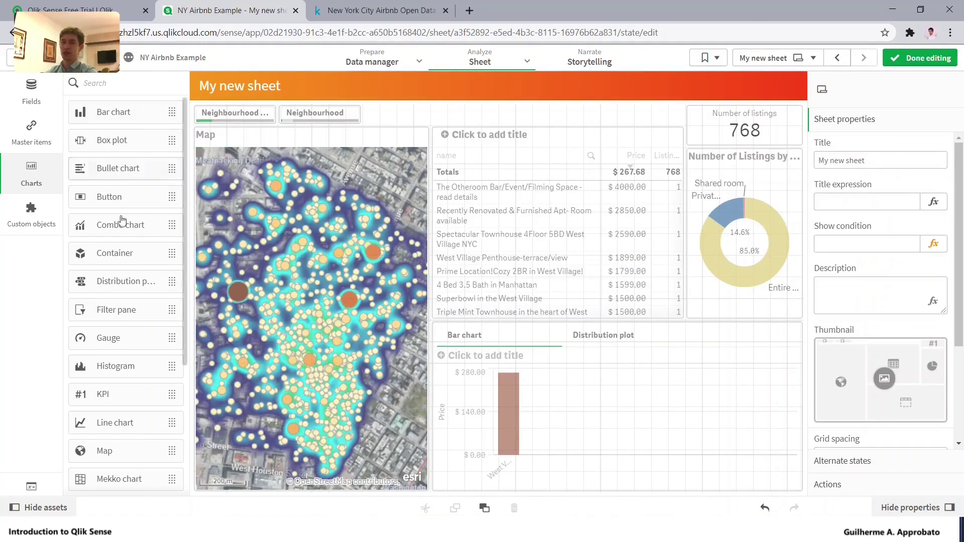
pyautogui.scroll(-4, 133, 352)
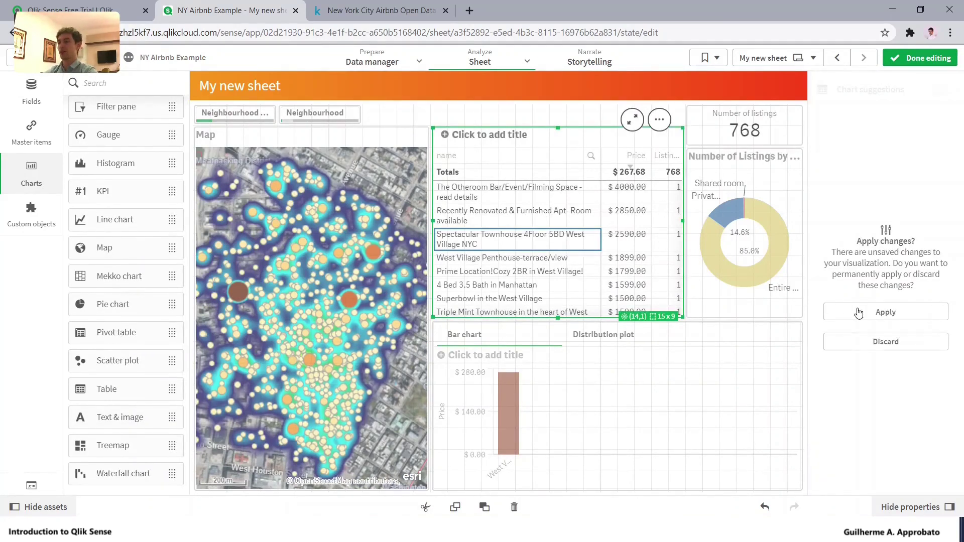
pyautogui.click(862, 314)
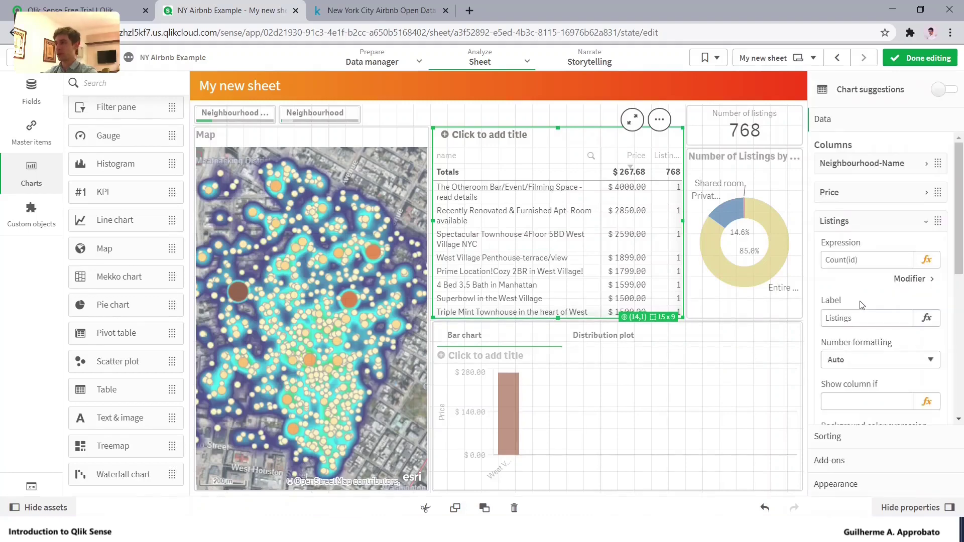
pyautogui.click(887, 222)
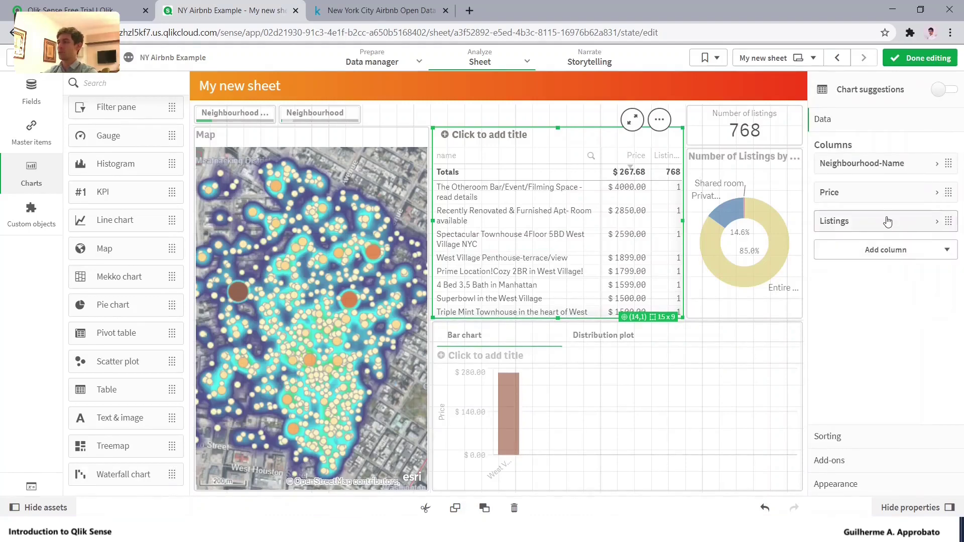